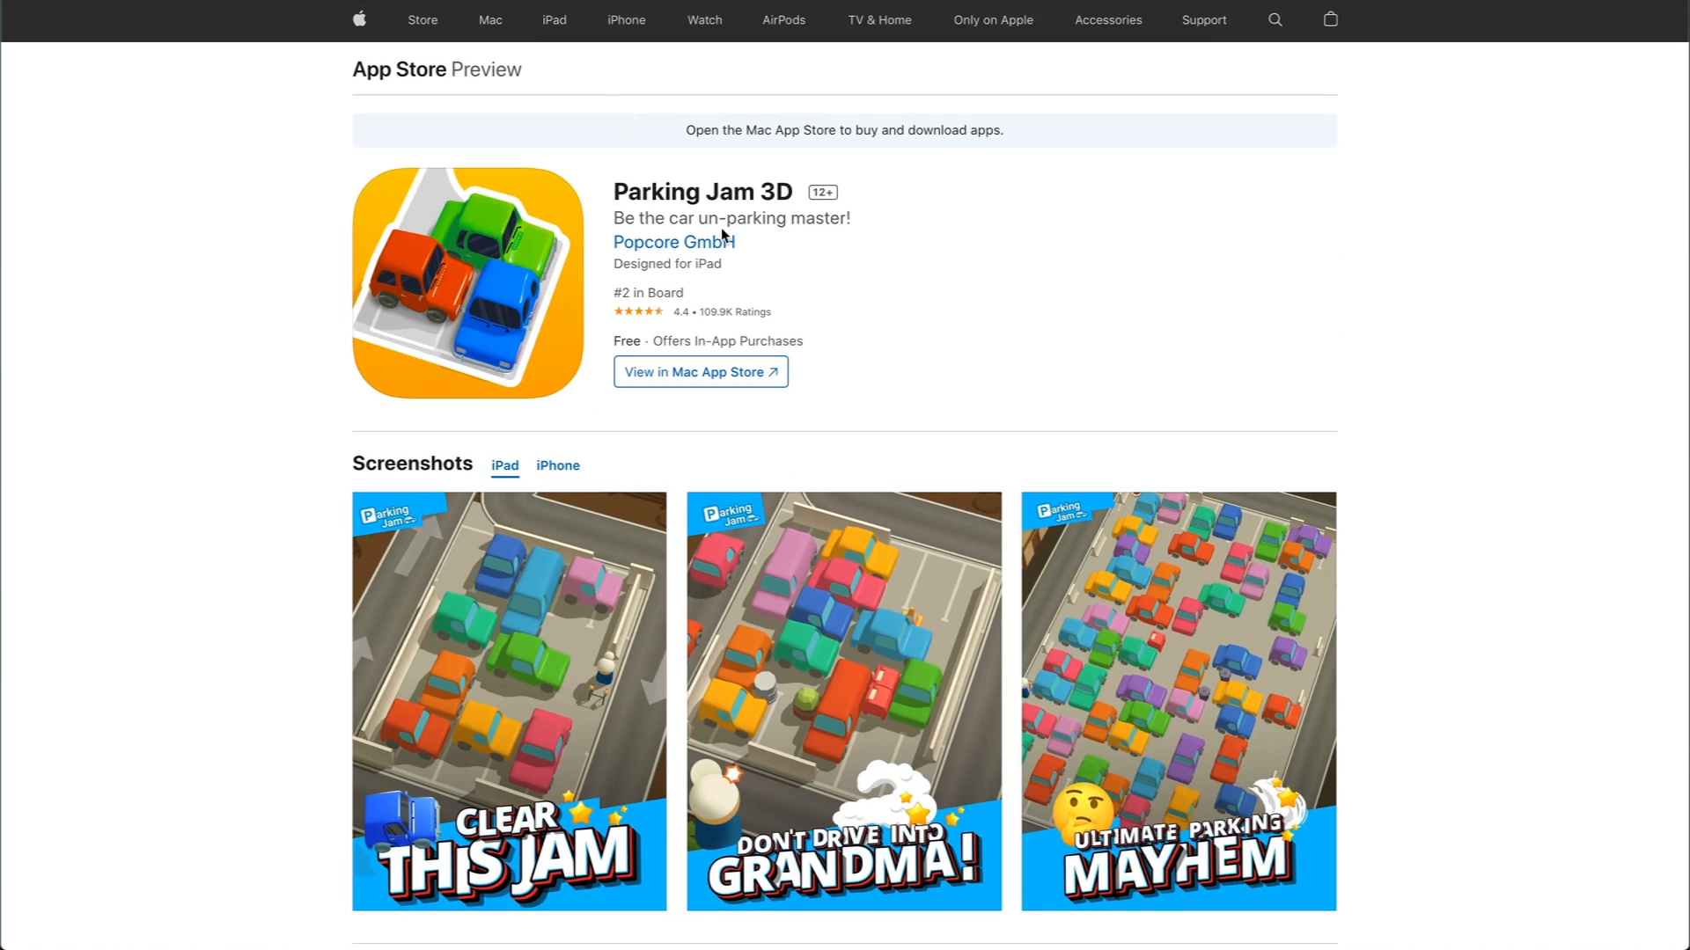
pyautogui.scroll(-3, 1099, 316)
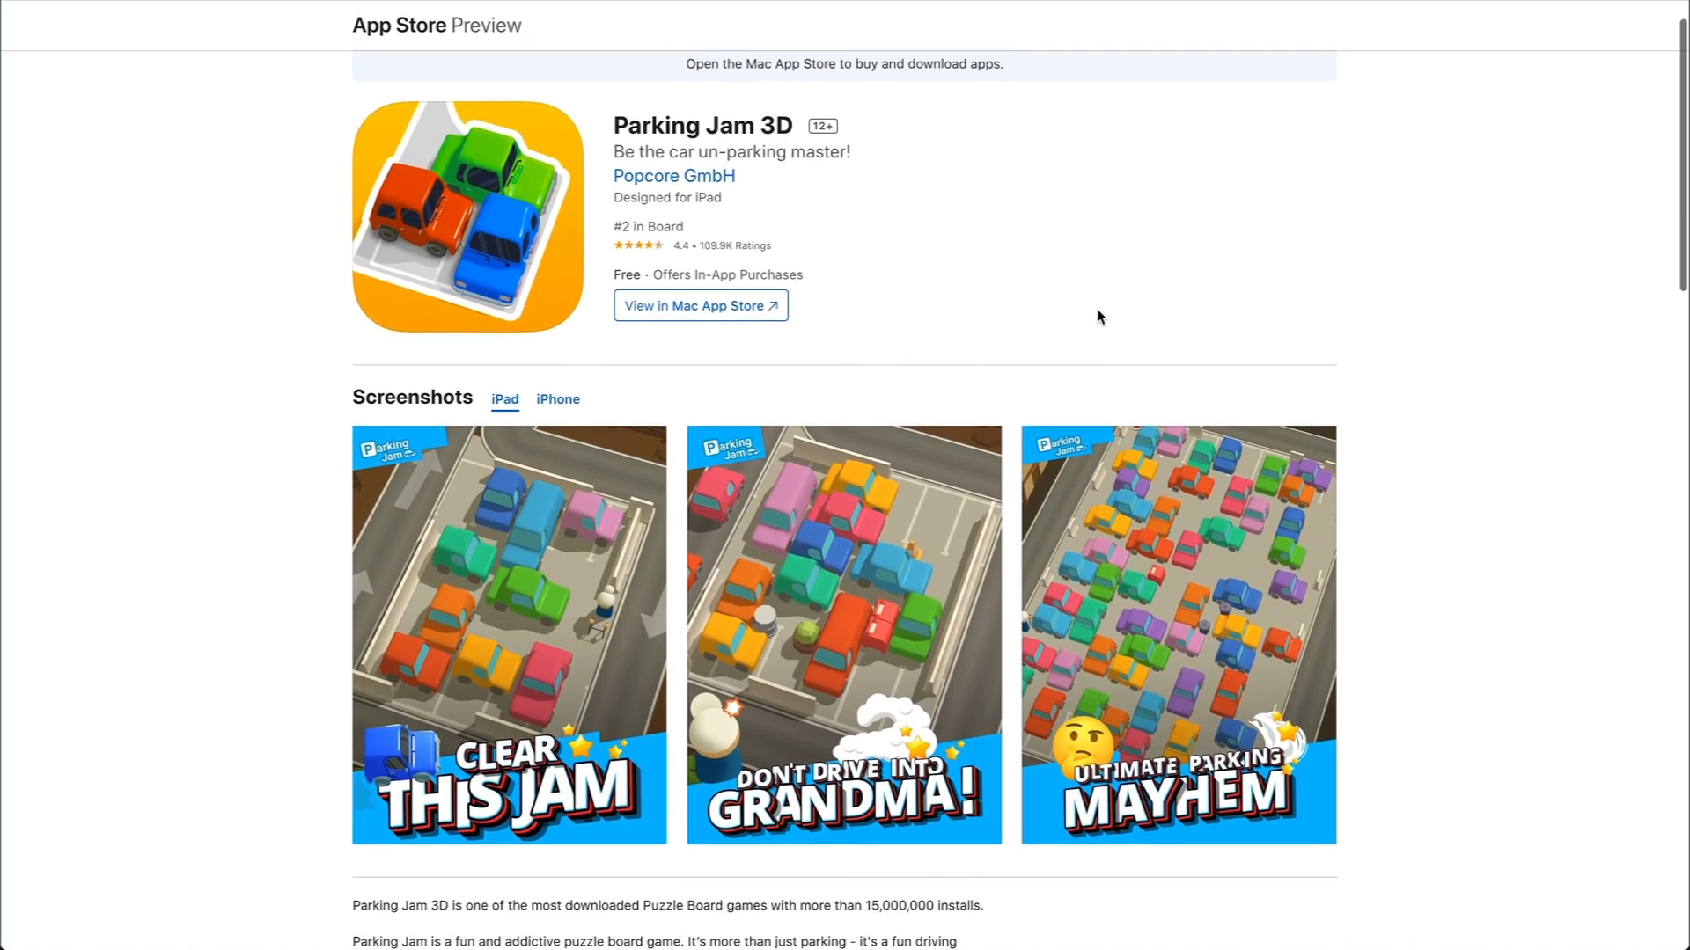
pyautogui.hscroll(5, 1056, 345)
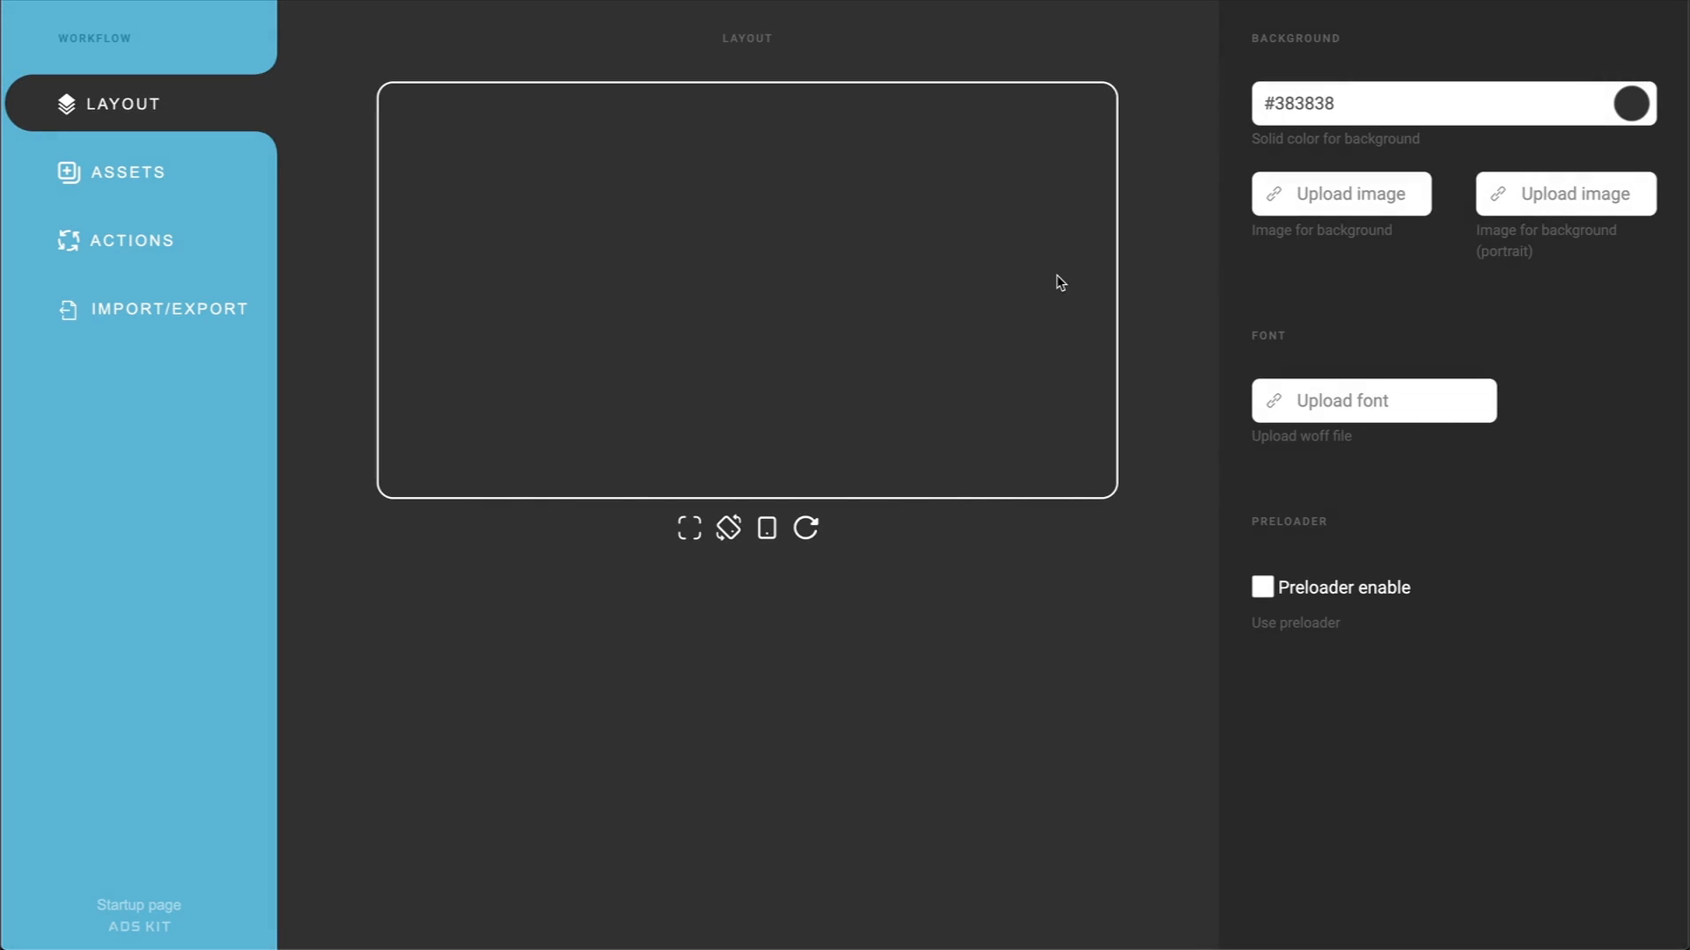
# Step: Upload bg.jpg as the layout's background image and Alegreya-Black.woff as its font
pyautogui.click(1329, 193)
pyautogui.click(695, 73)
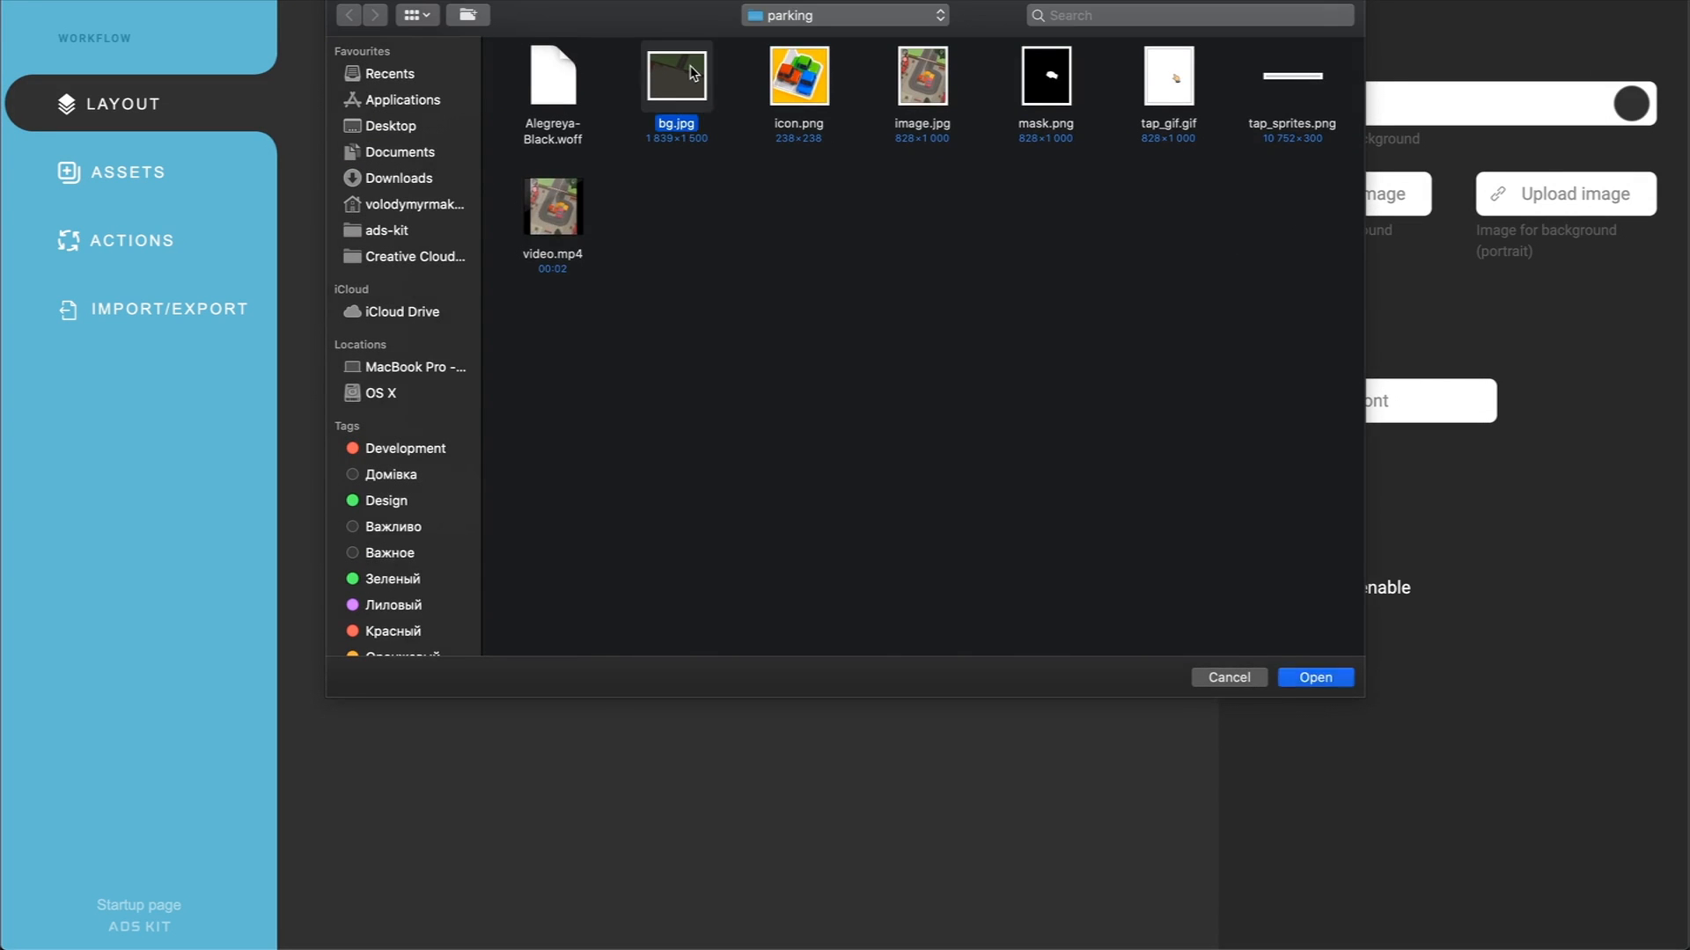
pyautogui.doubleClick(694, 72)
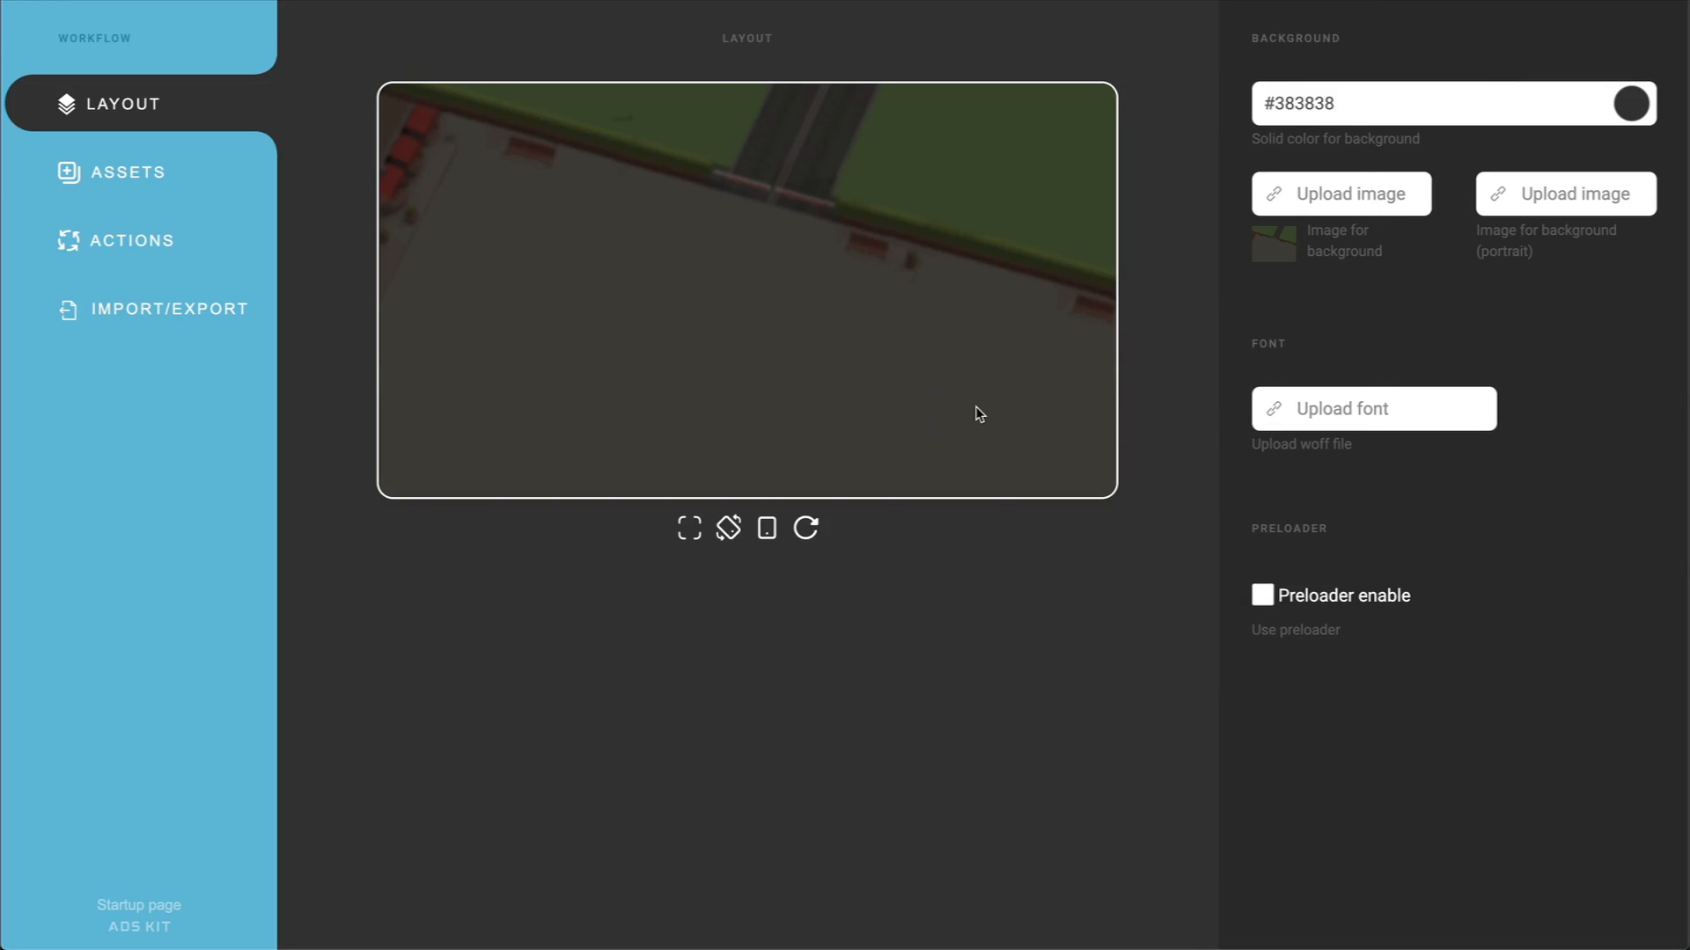
pyautogui.doubleClick(556, 81)
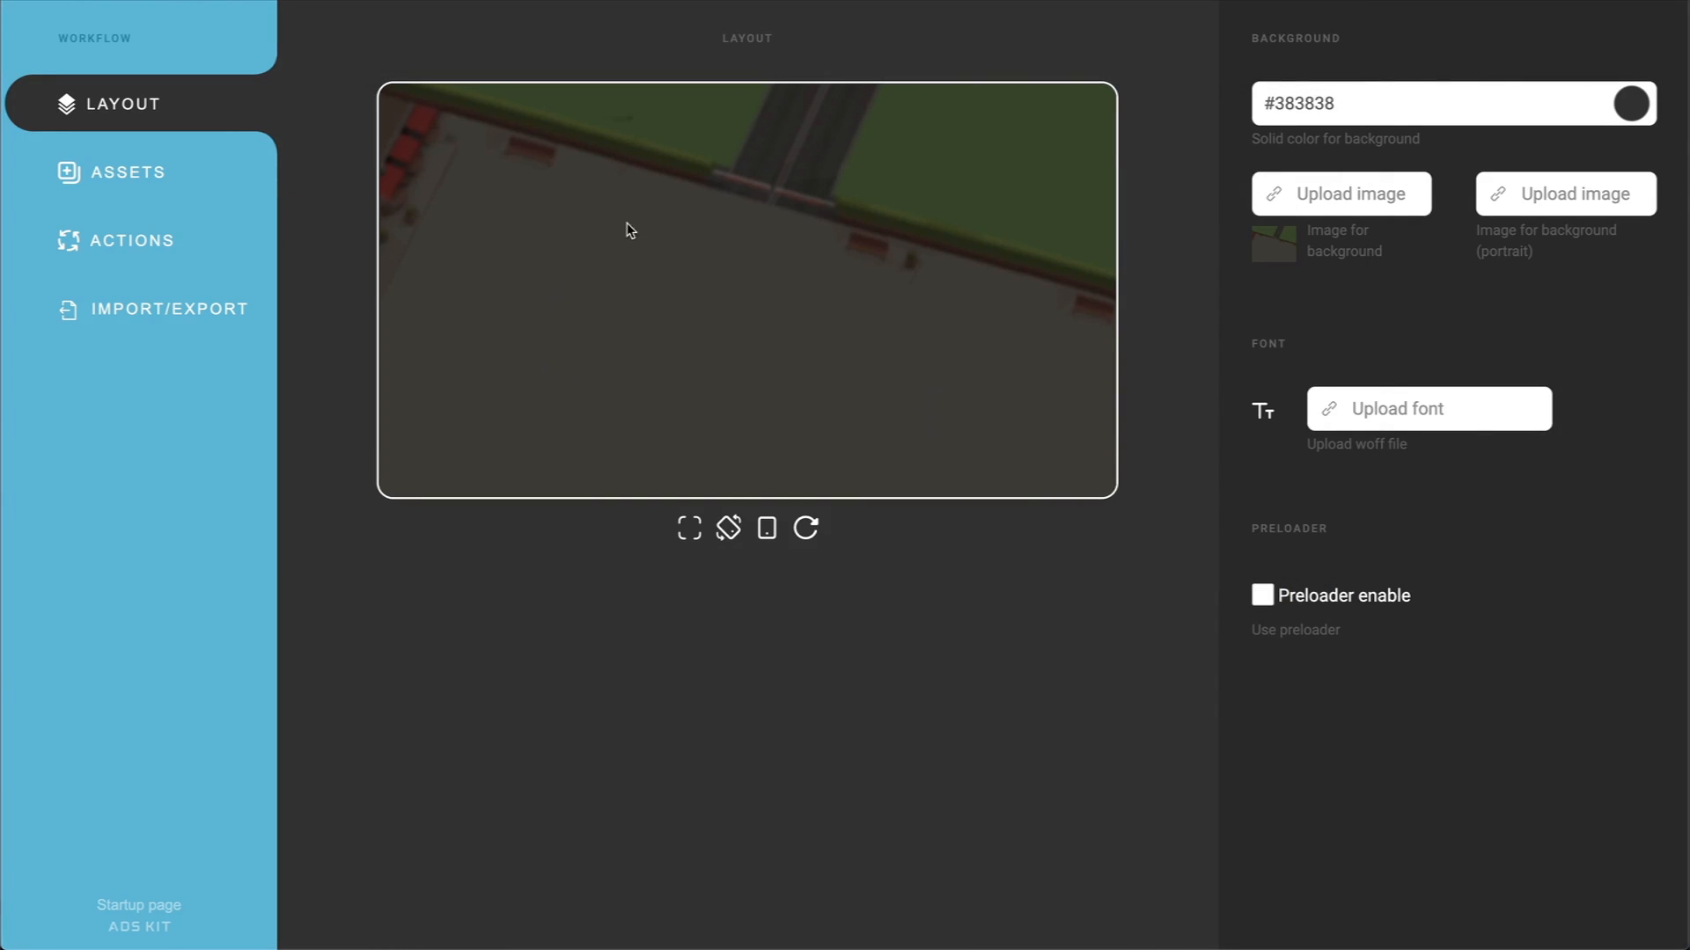
# Step: Add an image asset to the project and upload image.jpg as its picture
pyautogui.click(197, 176)
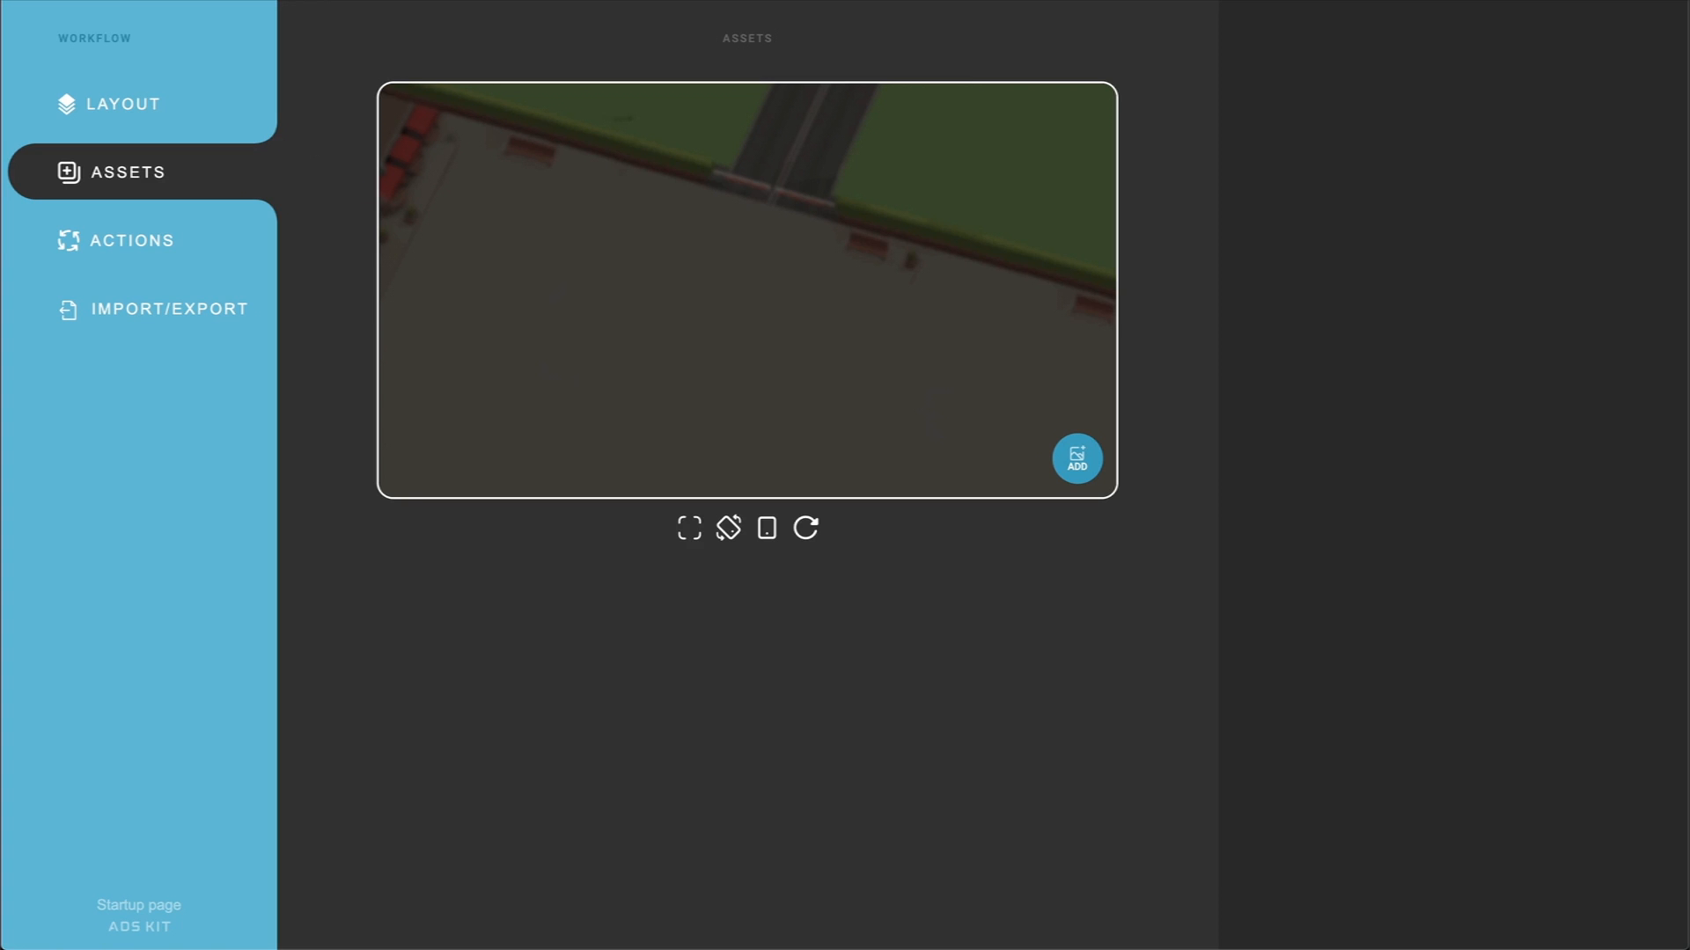
pyautogui.click(1074, 469)
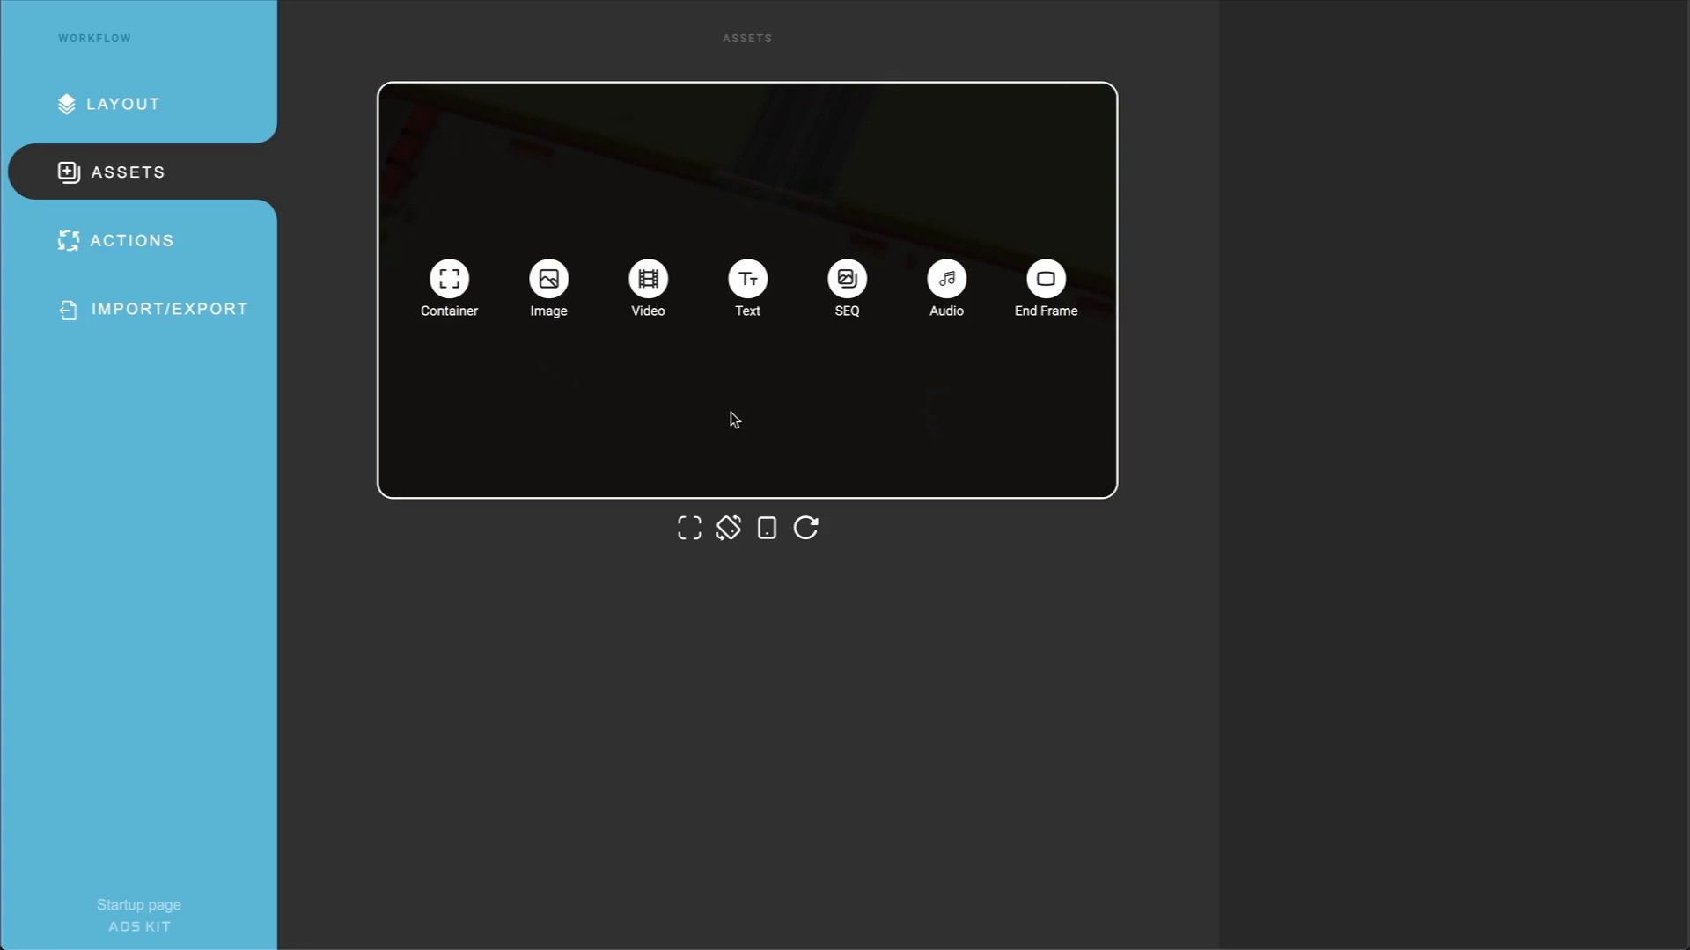
pyautogui.click(549, 282)
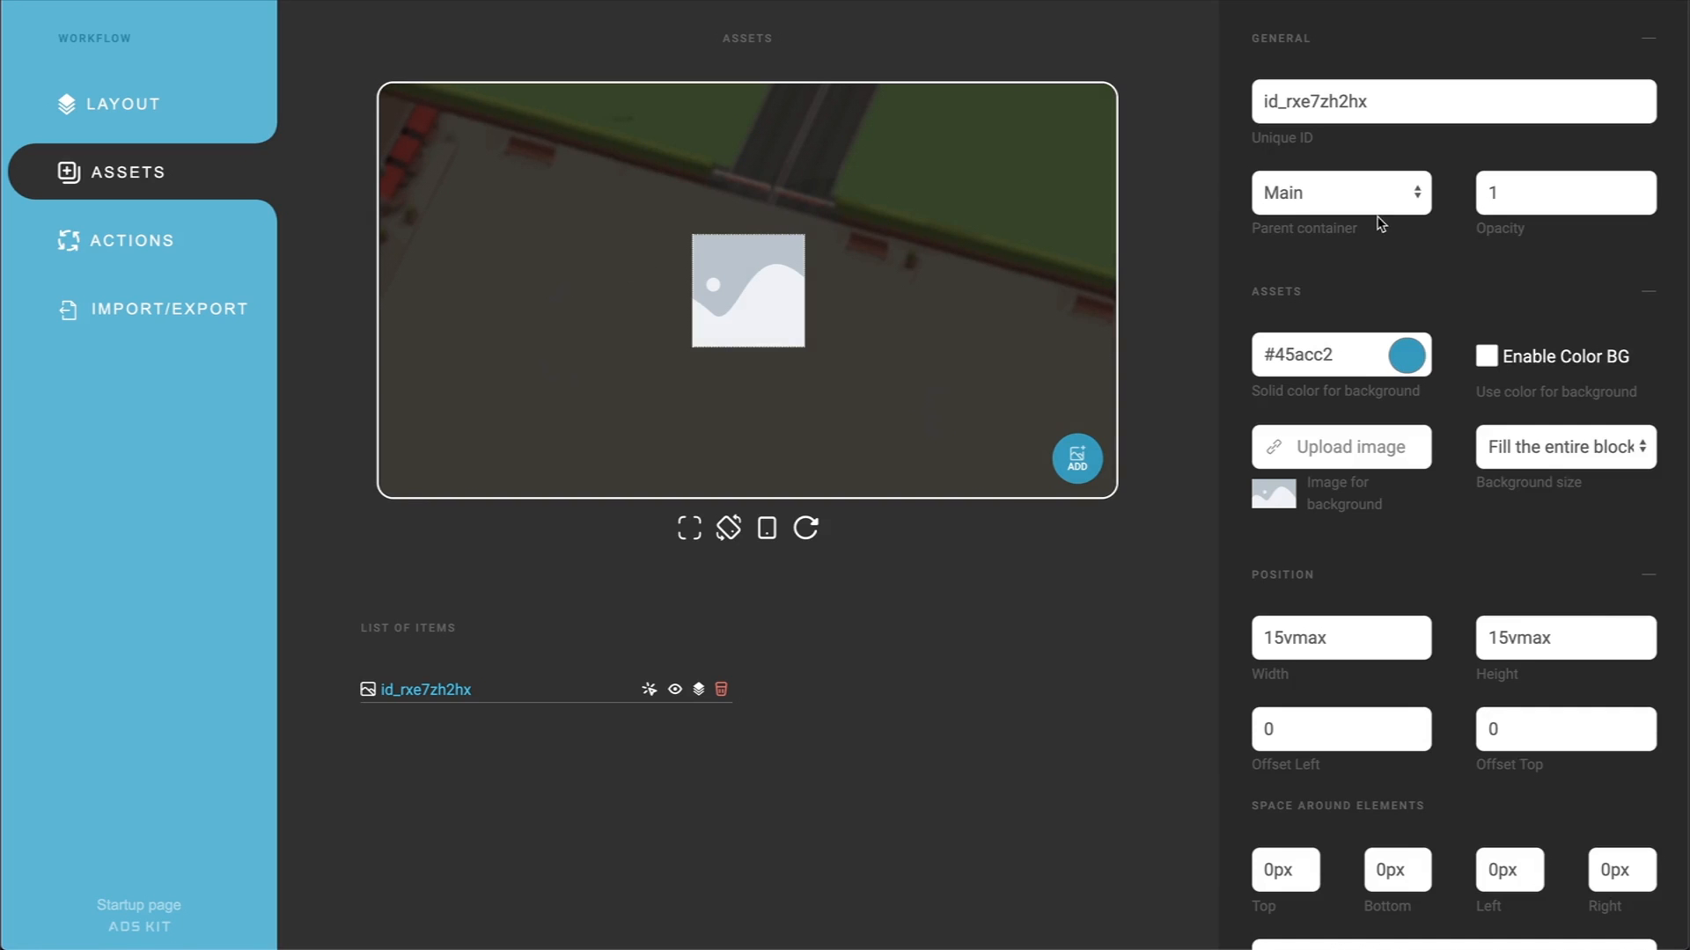
pyautogui.click(1320, 446)
pyautogui.doubleClick(939, 112)
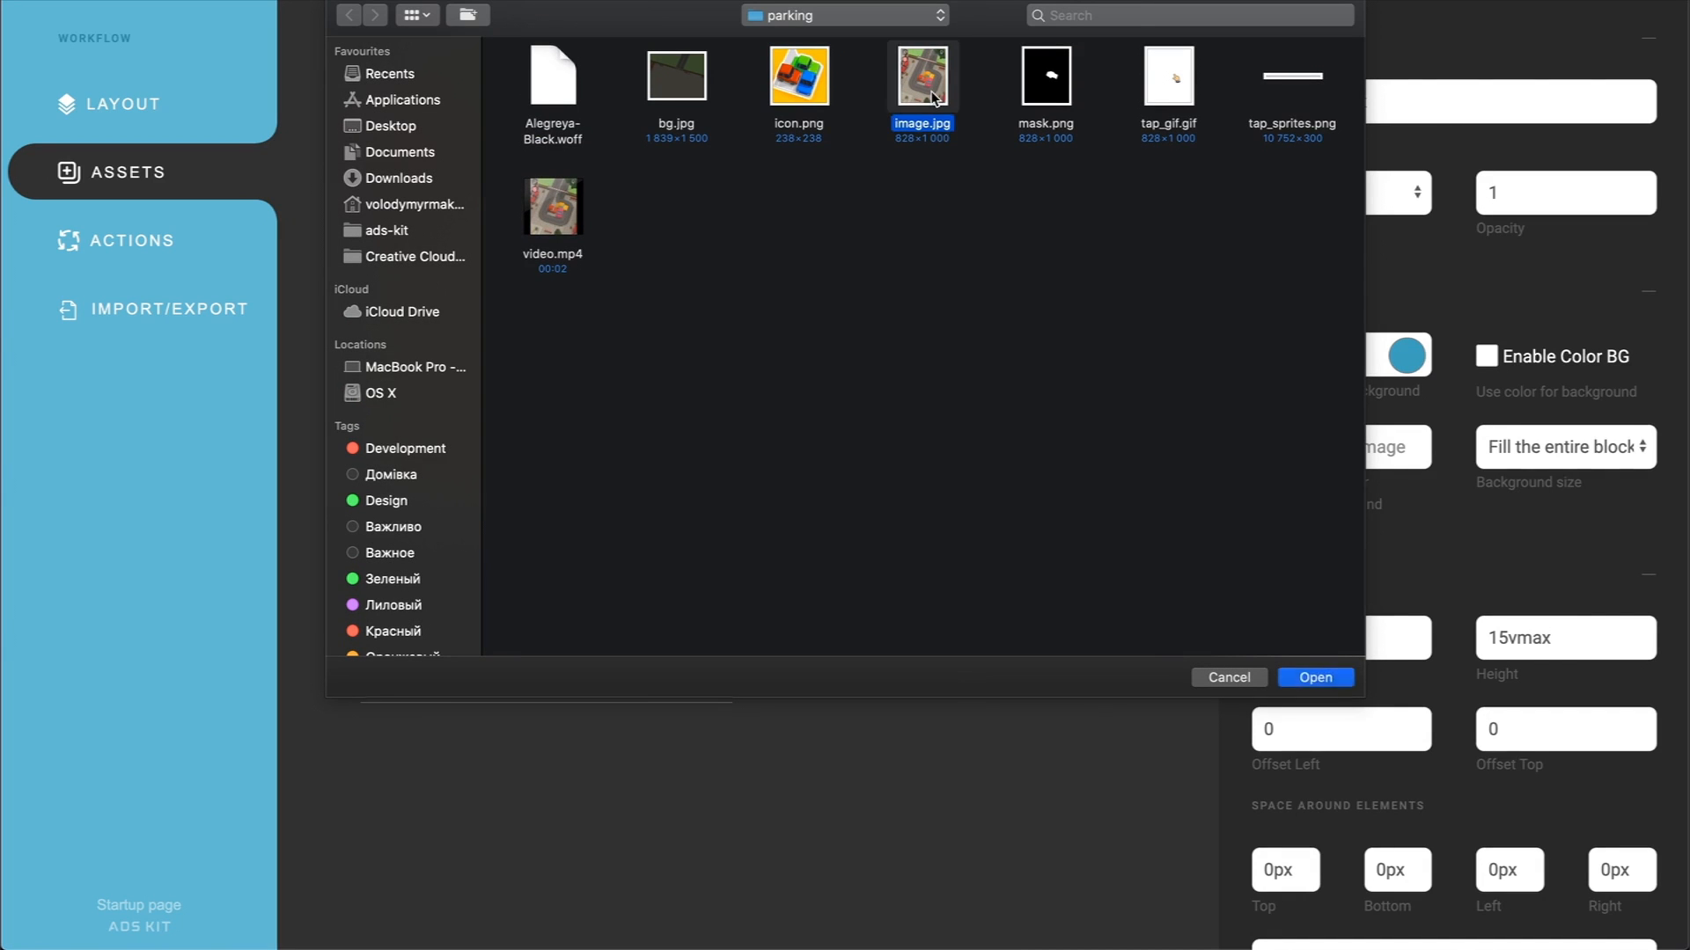
# Step: Set the new image's unique ID to base_image and its width and height to 100%
pyautogui.moveTo(1393, 112); pyautogui.dragTo(1231, 99)
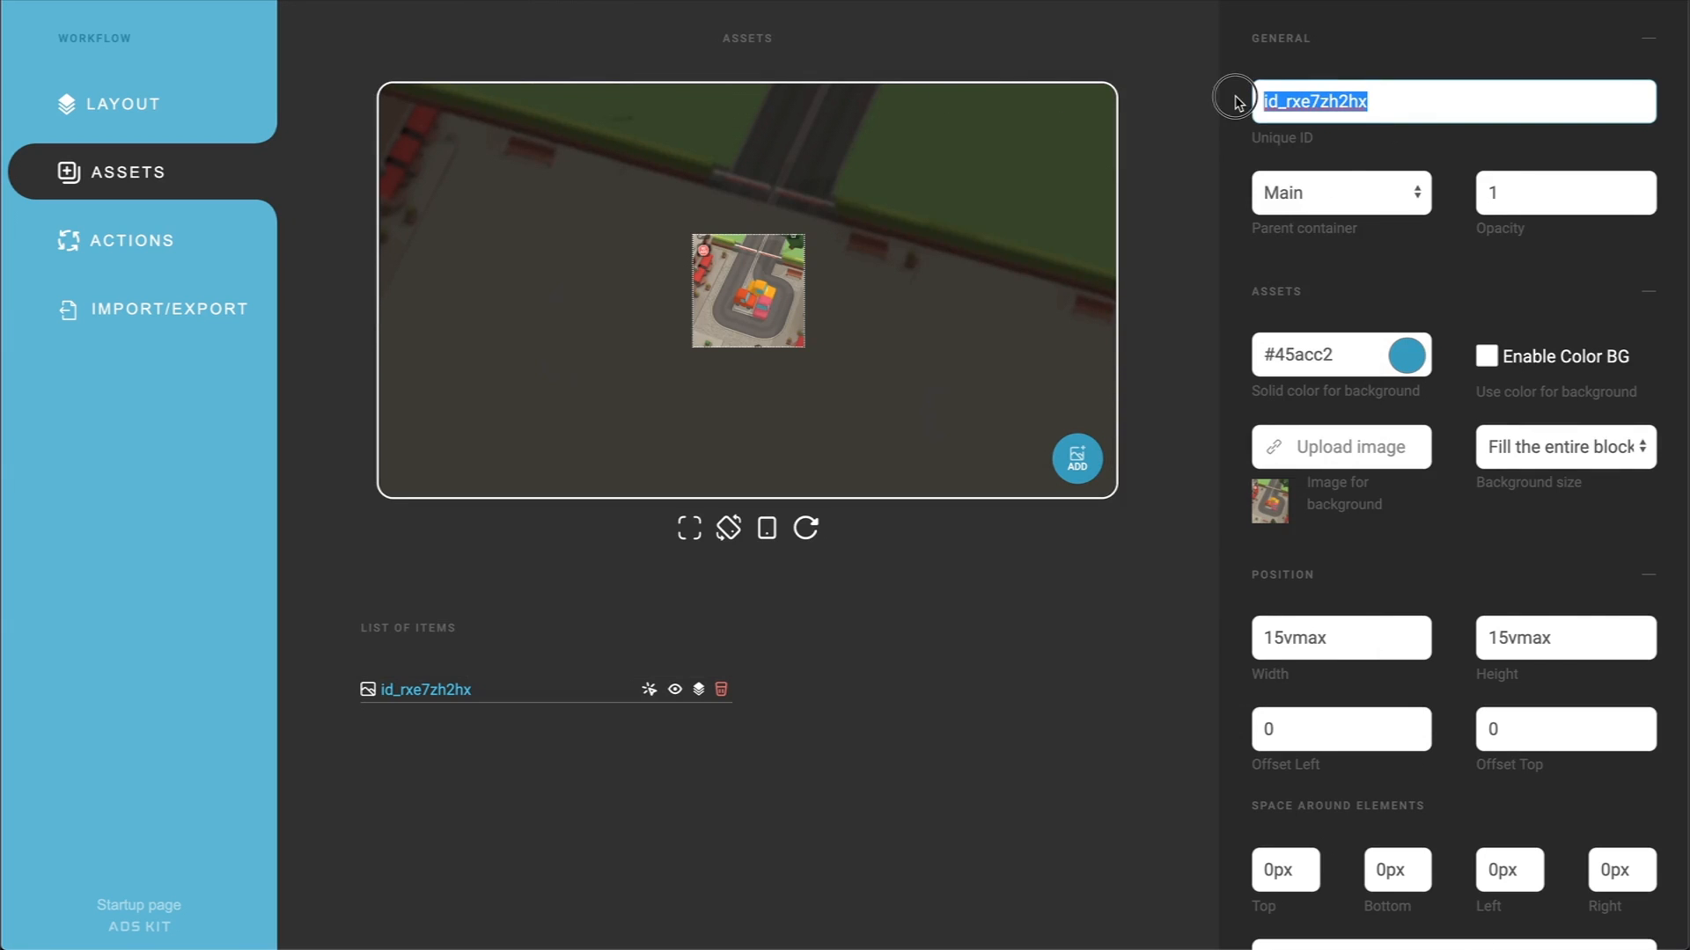
pyautogui.write('base_image')
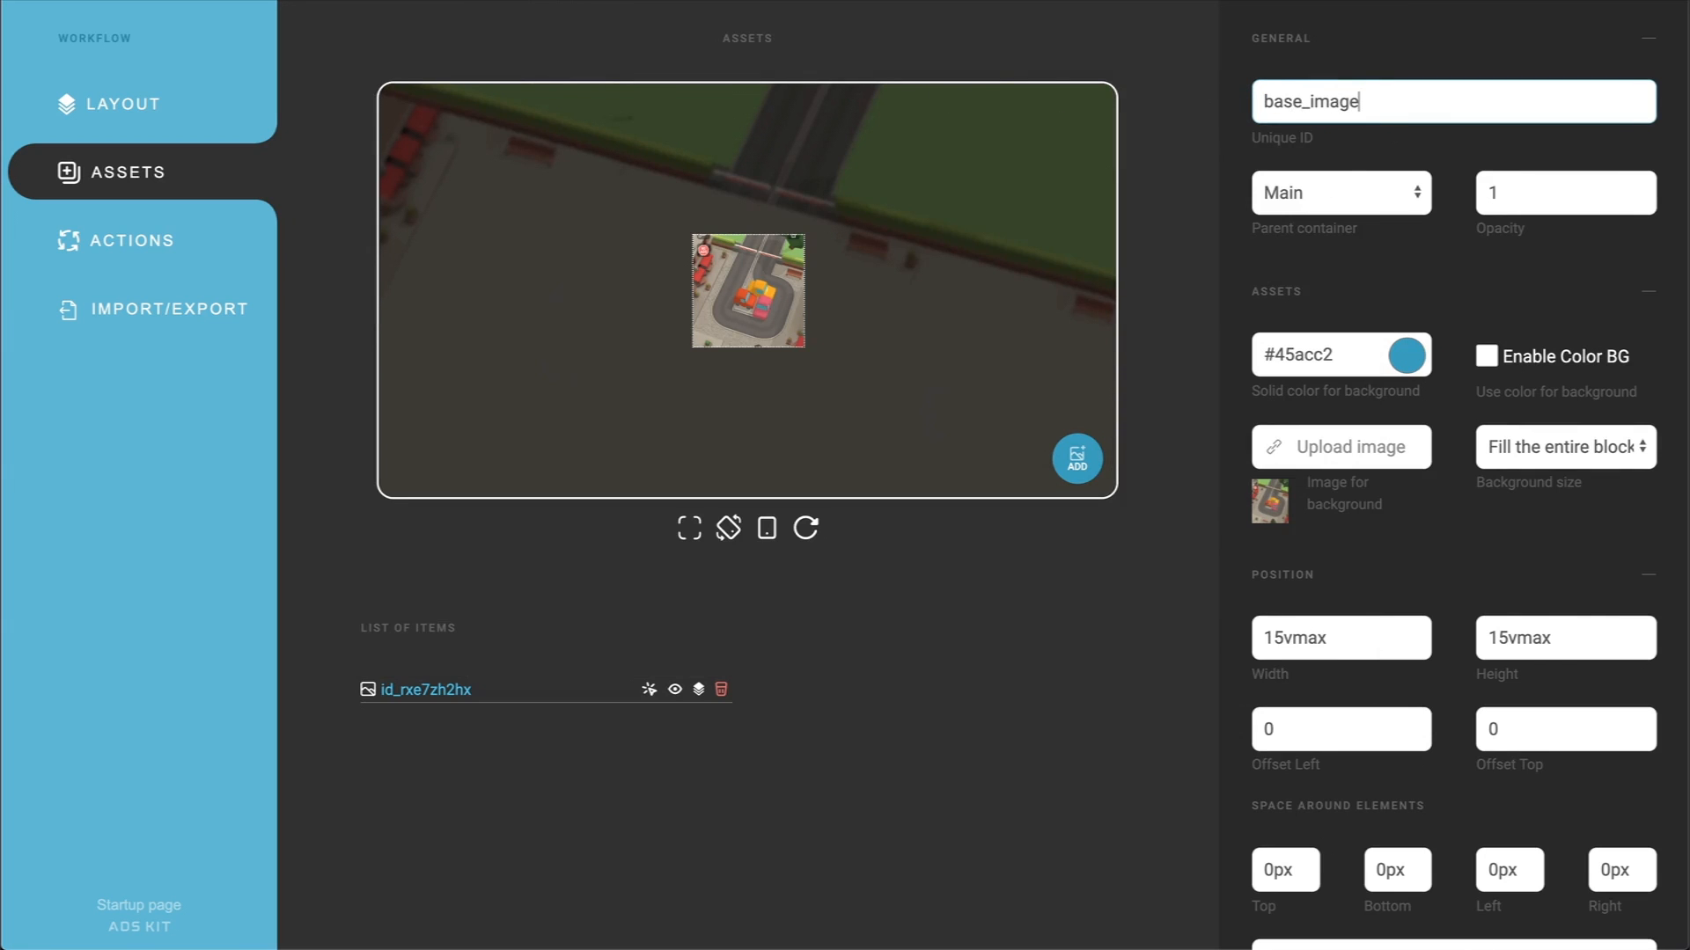
pyautogui.click(1229, 193)
pyautogui.doubleClick(1256, 636)
pyautogui.write('100%')
pyautogui.press('Tab')
pyautogui.write('100%')
pyautogui.click(1161, 662)
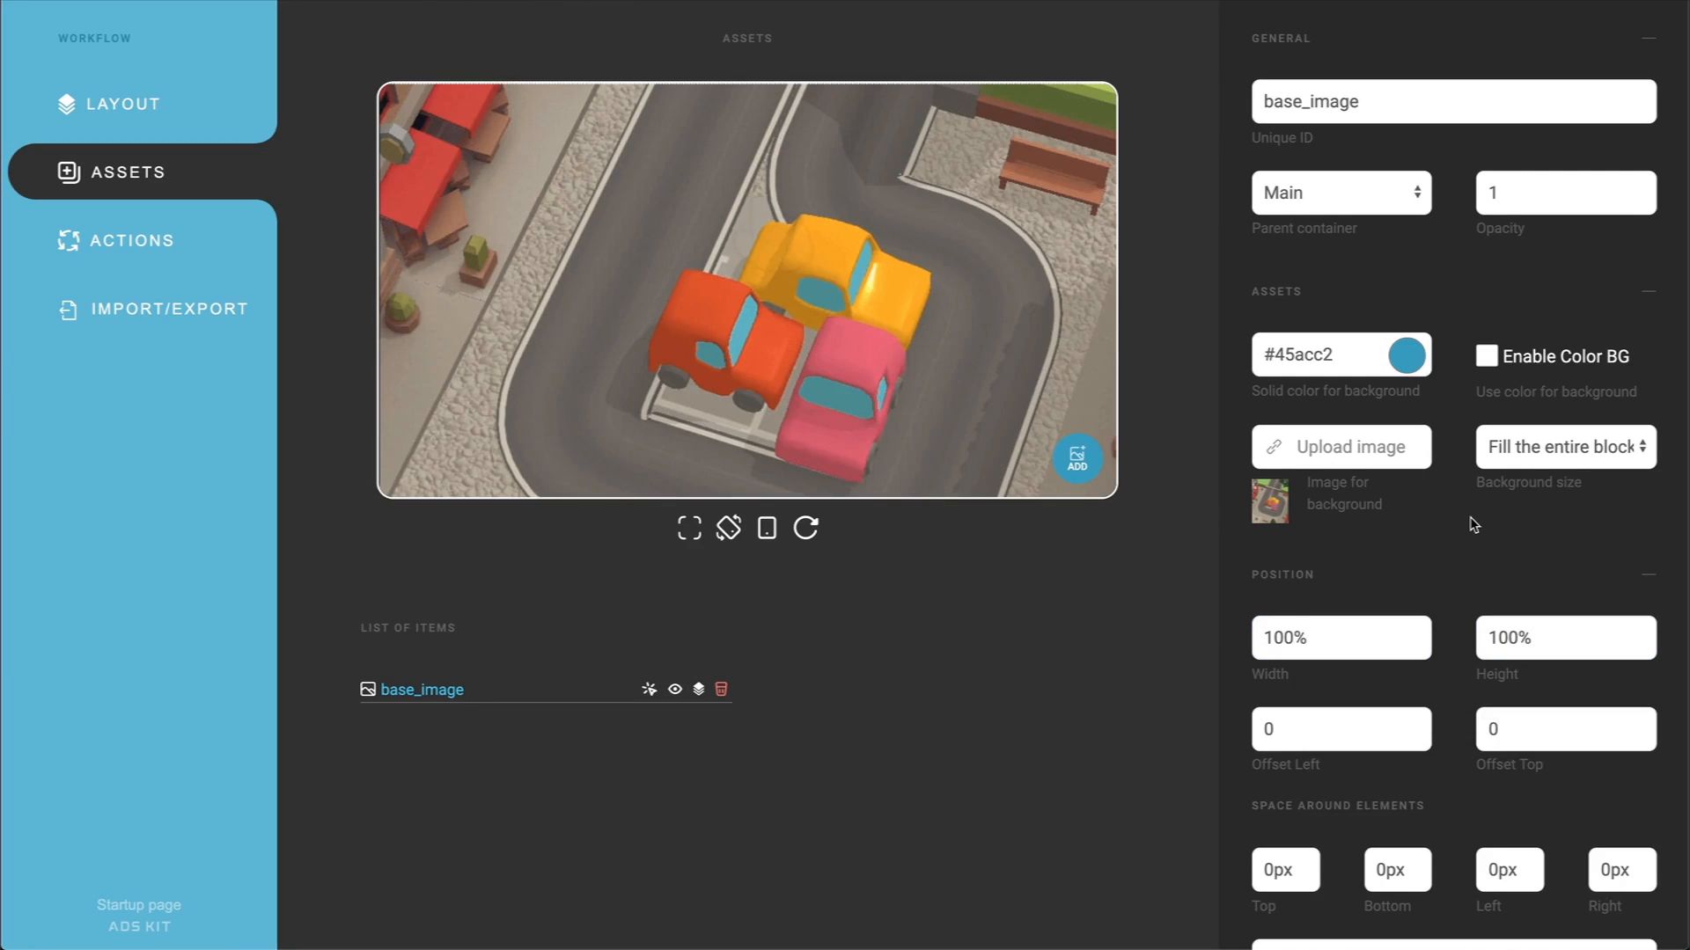
# Step: Set base_image's background size to "Fit to block without cropping" and its position type to Absolute
pyautogui.click(1521, 461)
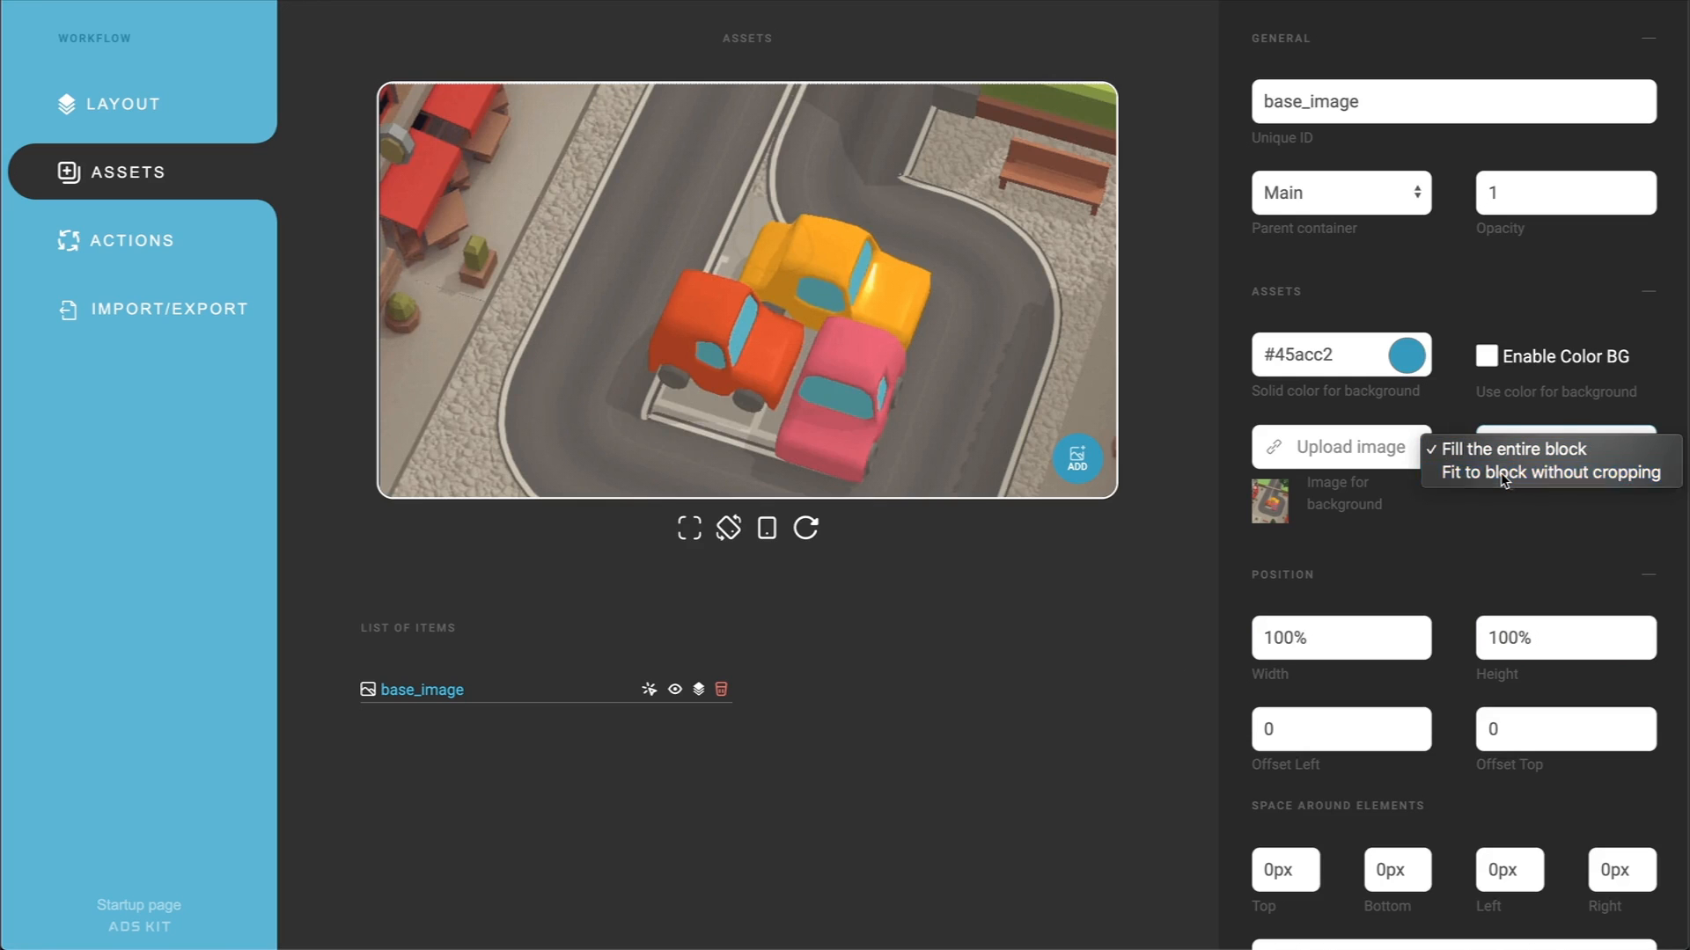
pyautogui.click(1505, 475)
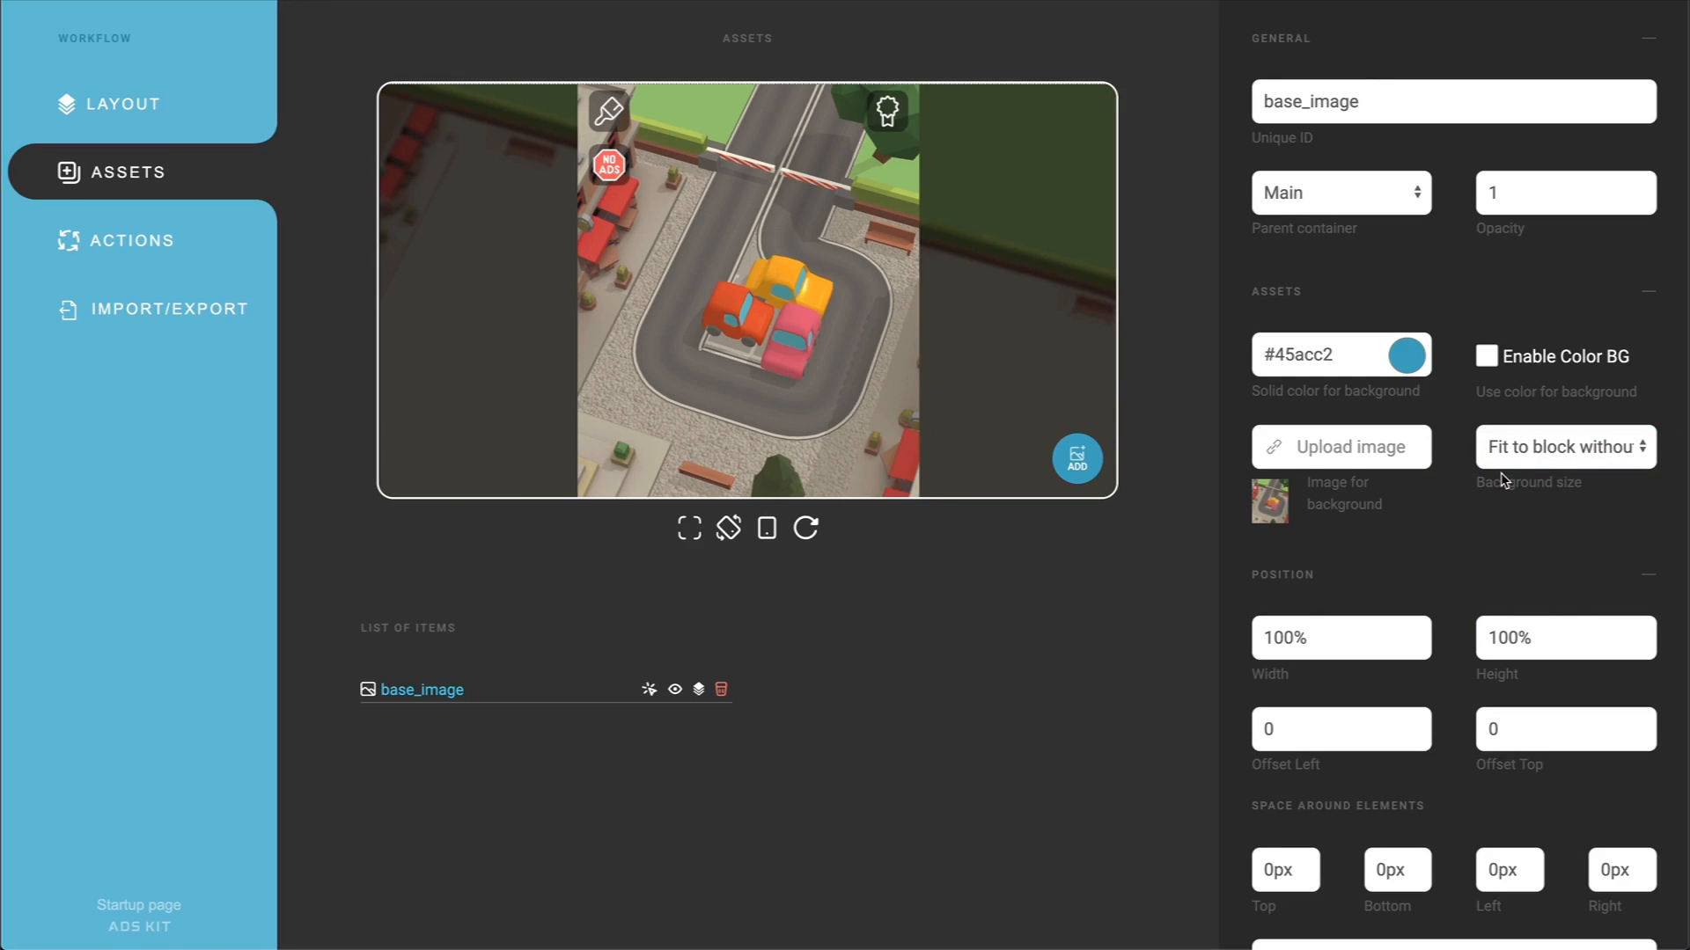
pyautogui.scroll(-4, 1478, 540)
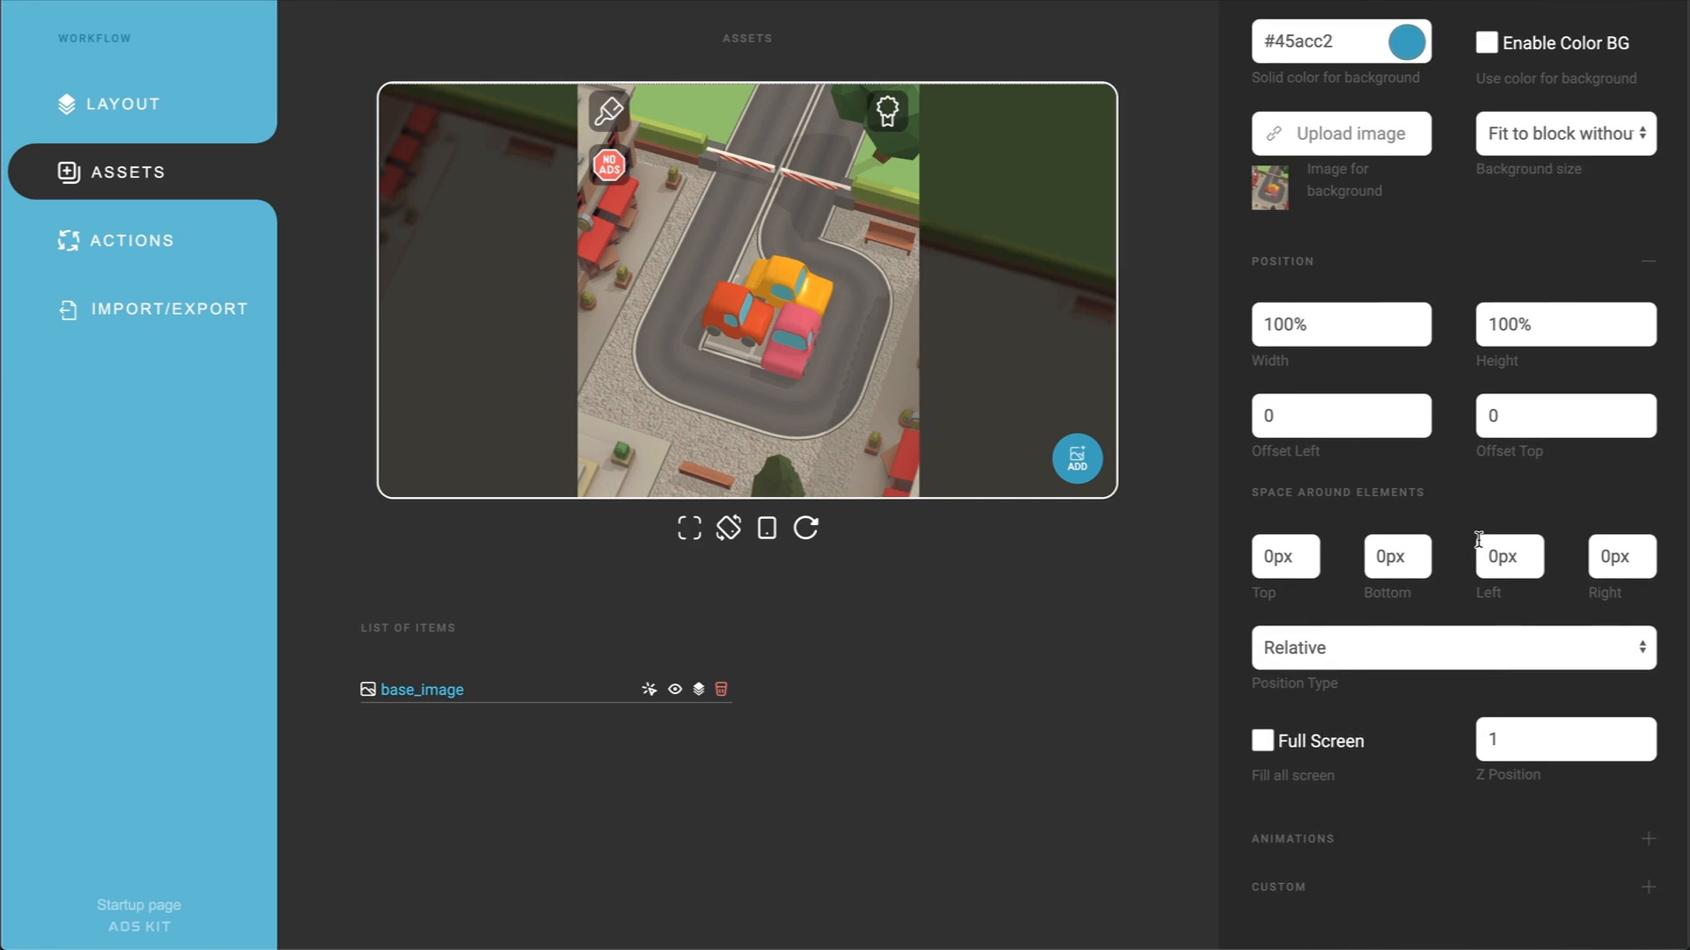
pyautogui.click(1429, 647)
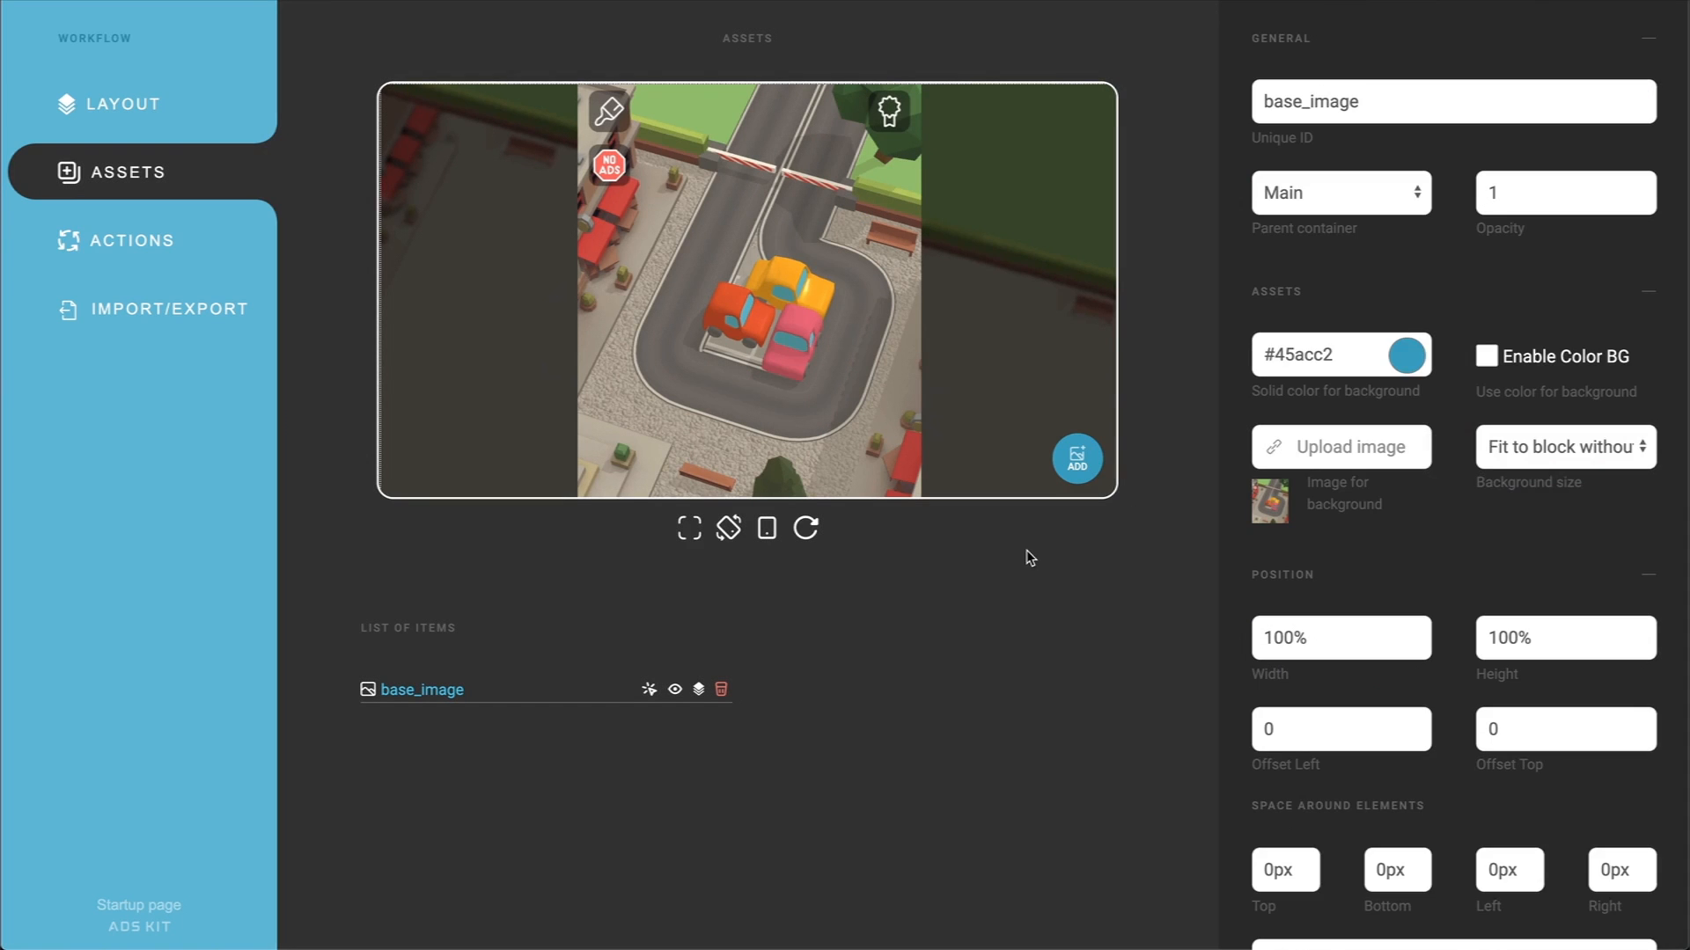
# Step: Add a SEQ asset with the unique ID pointer and upload tap_sprites.png as its sprite
pyautogui.click(1083, 474)
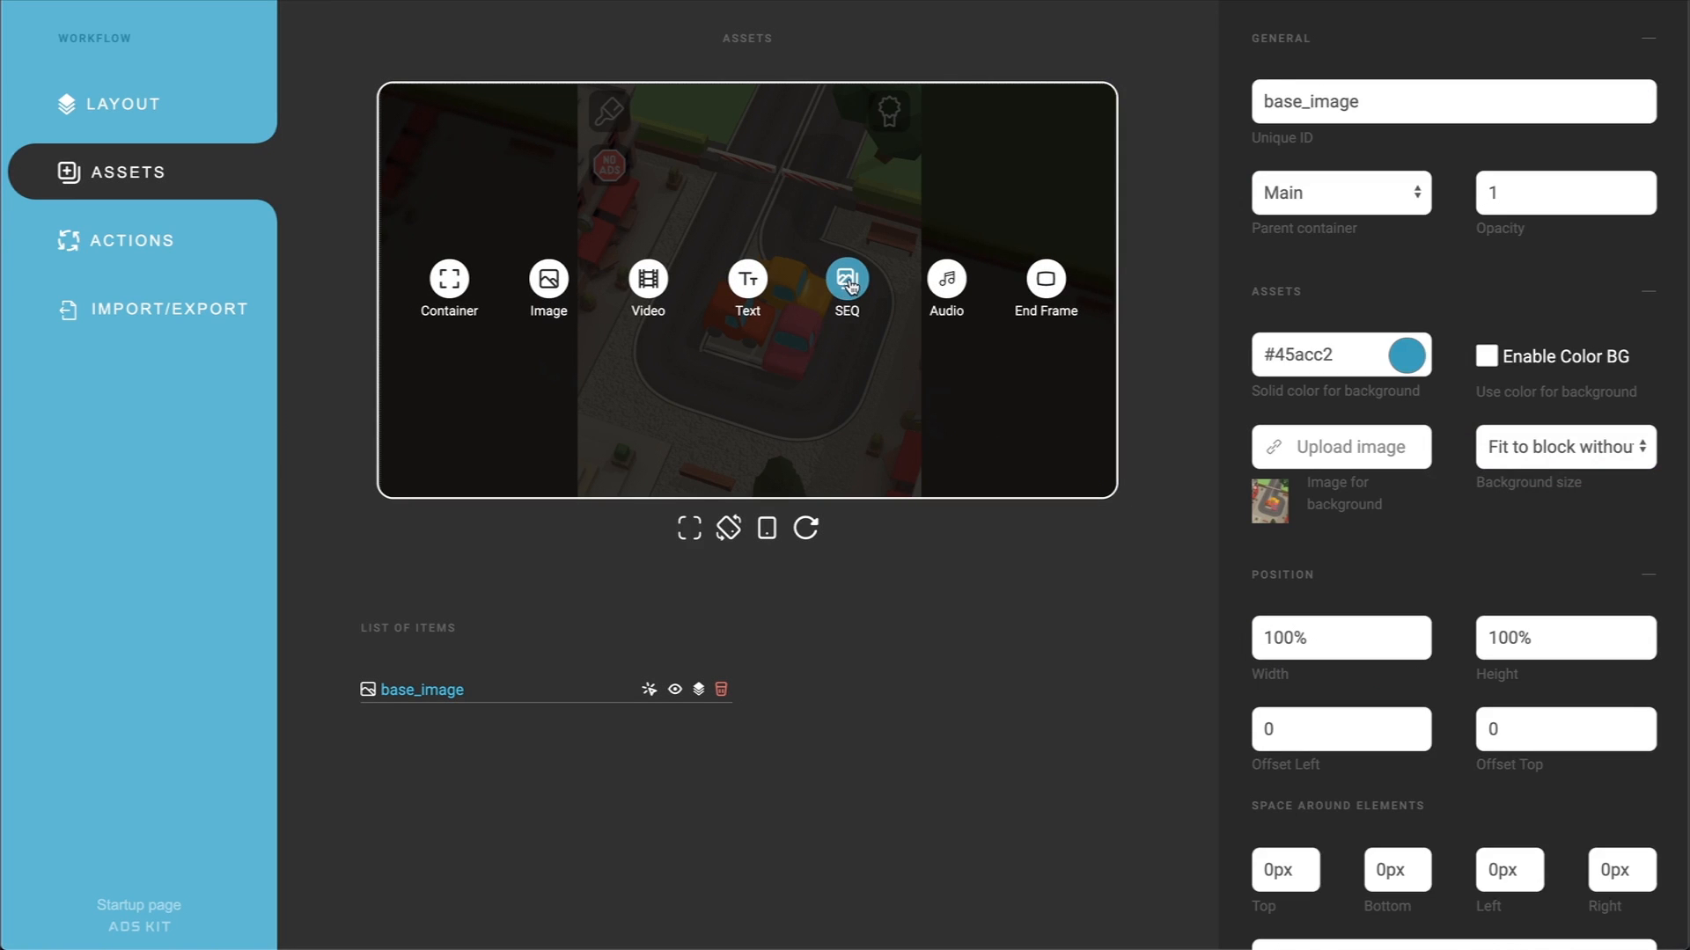
pyautogui.click(848, 283)
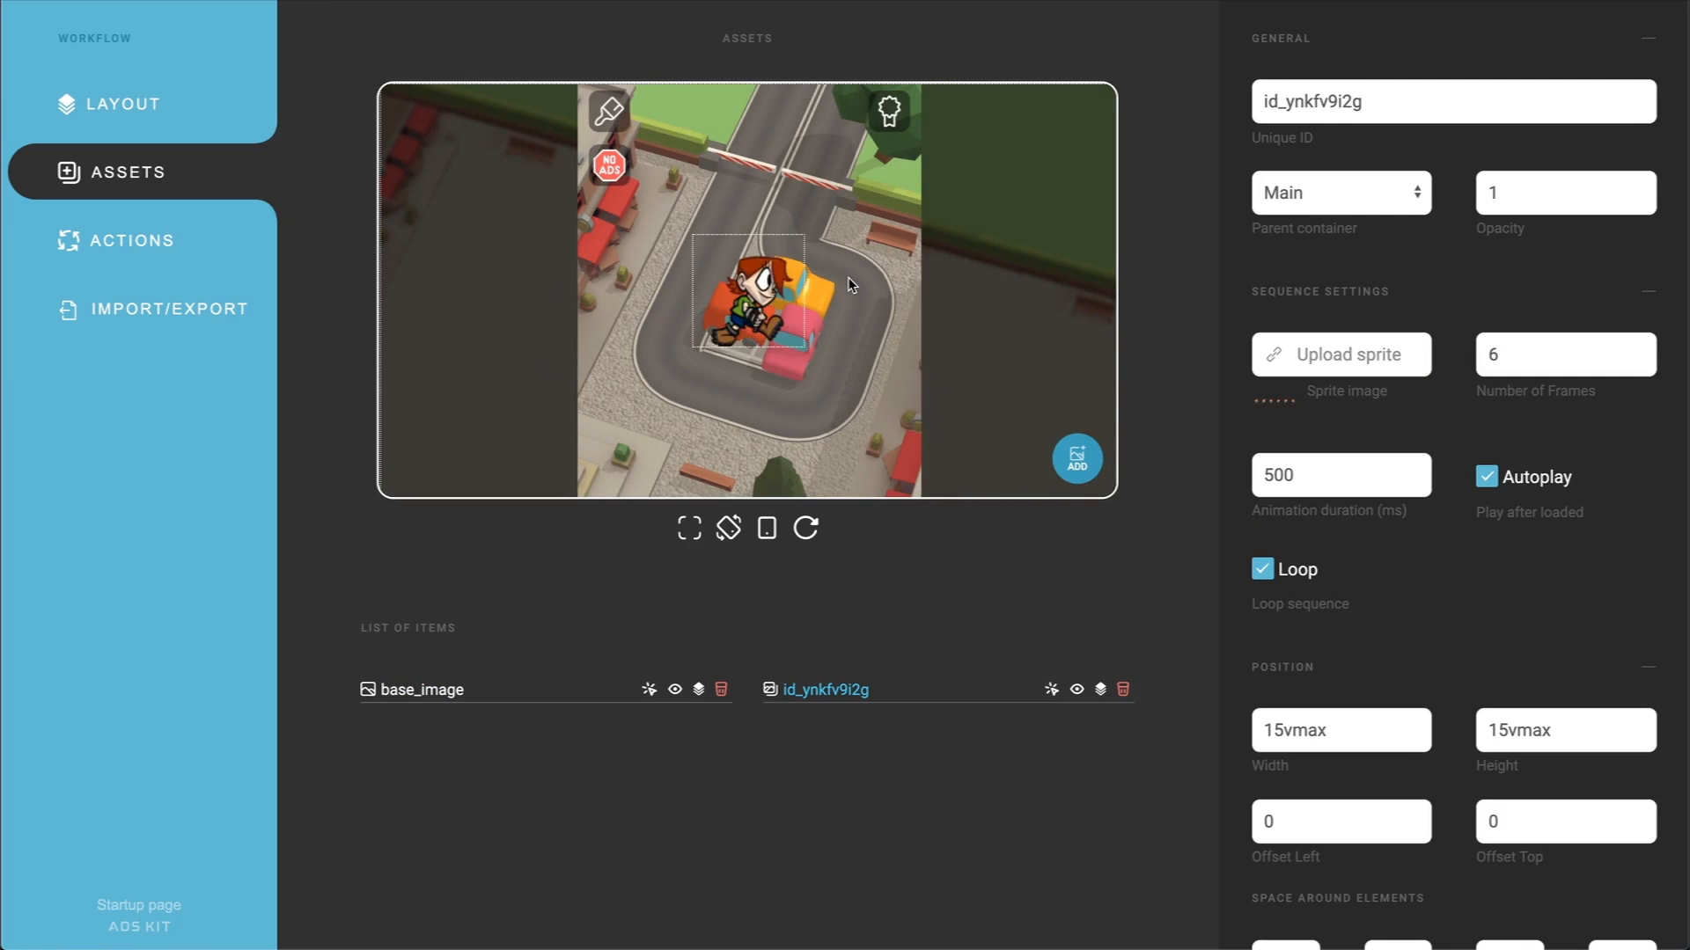
pyautogui.moveTo(1384, 99); pyautogui.dragTo(1232, 105)
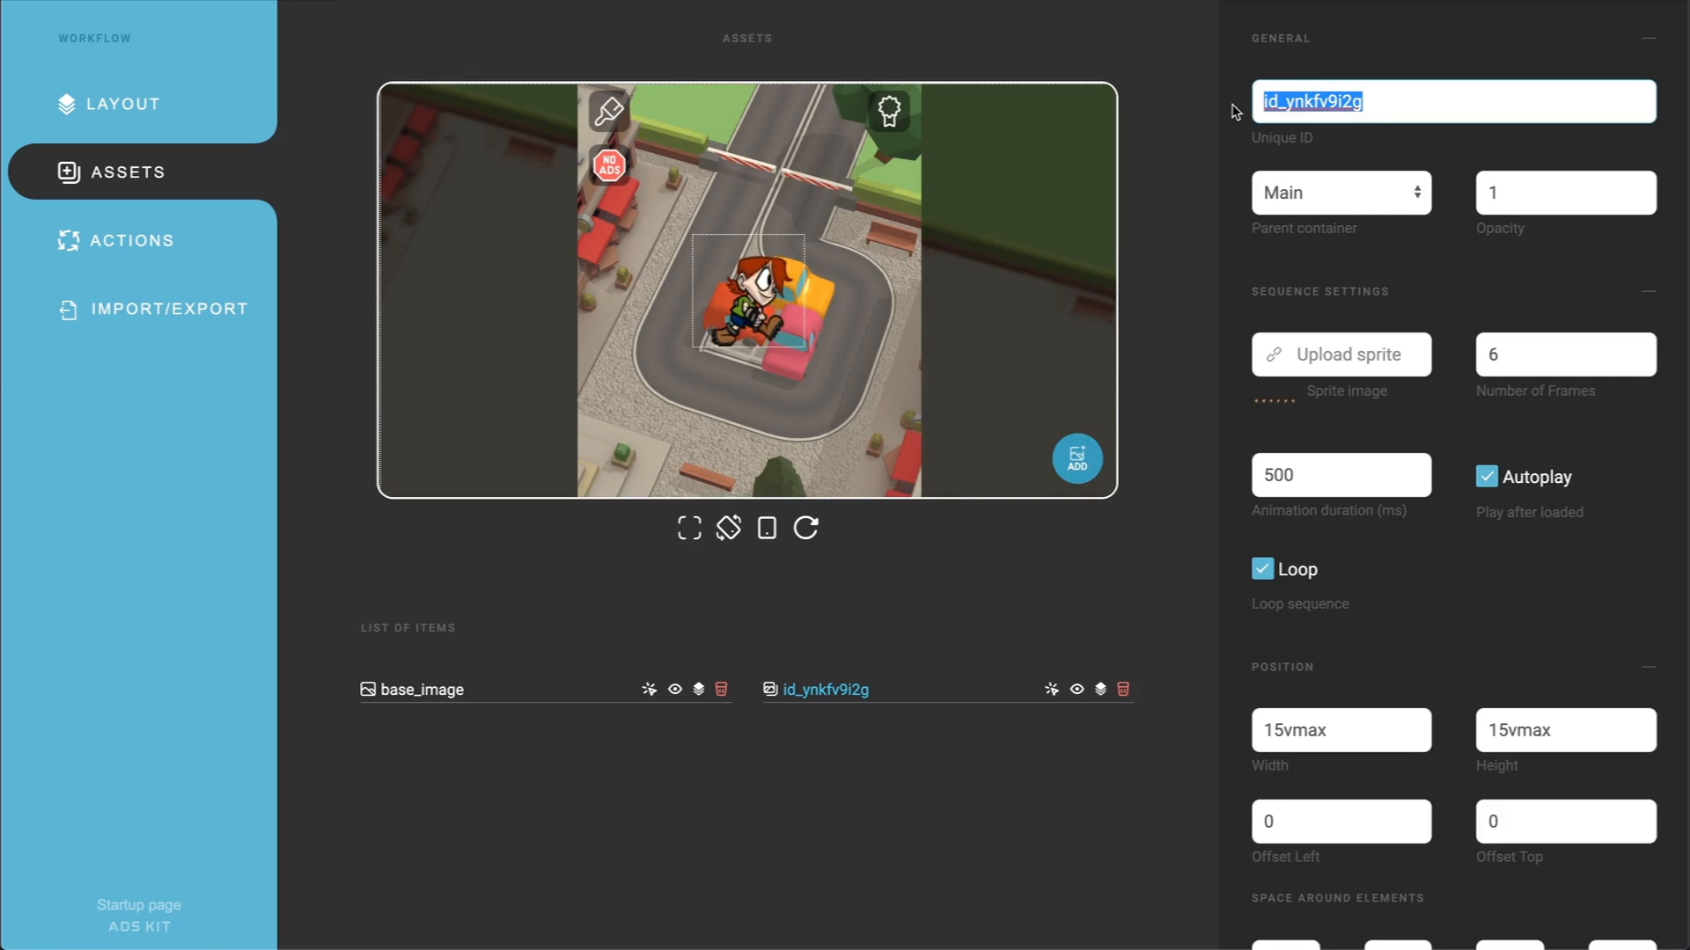
pyautogui.write('pointer')
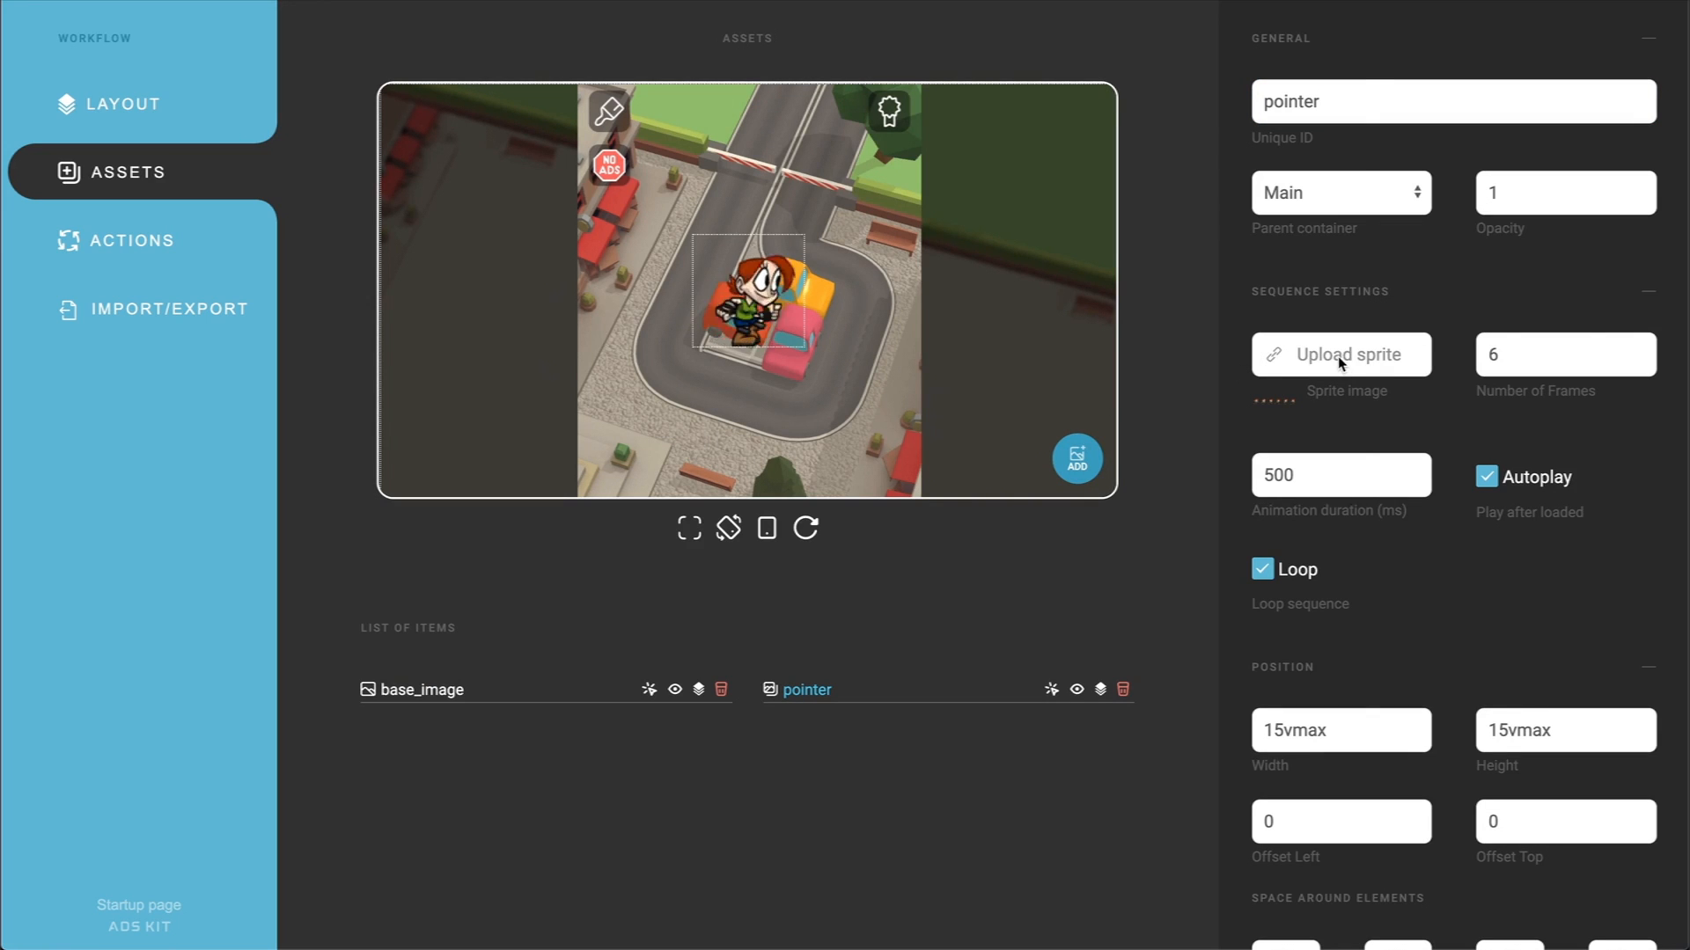
pyautogui.click(1301, 356)
pyautogui.click(1299, 79)
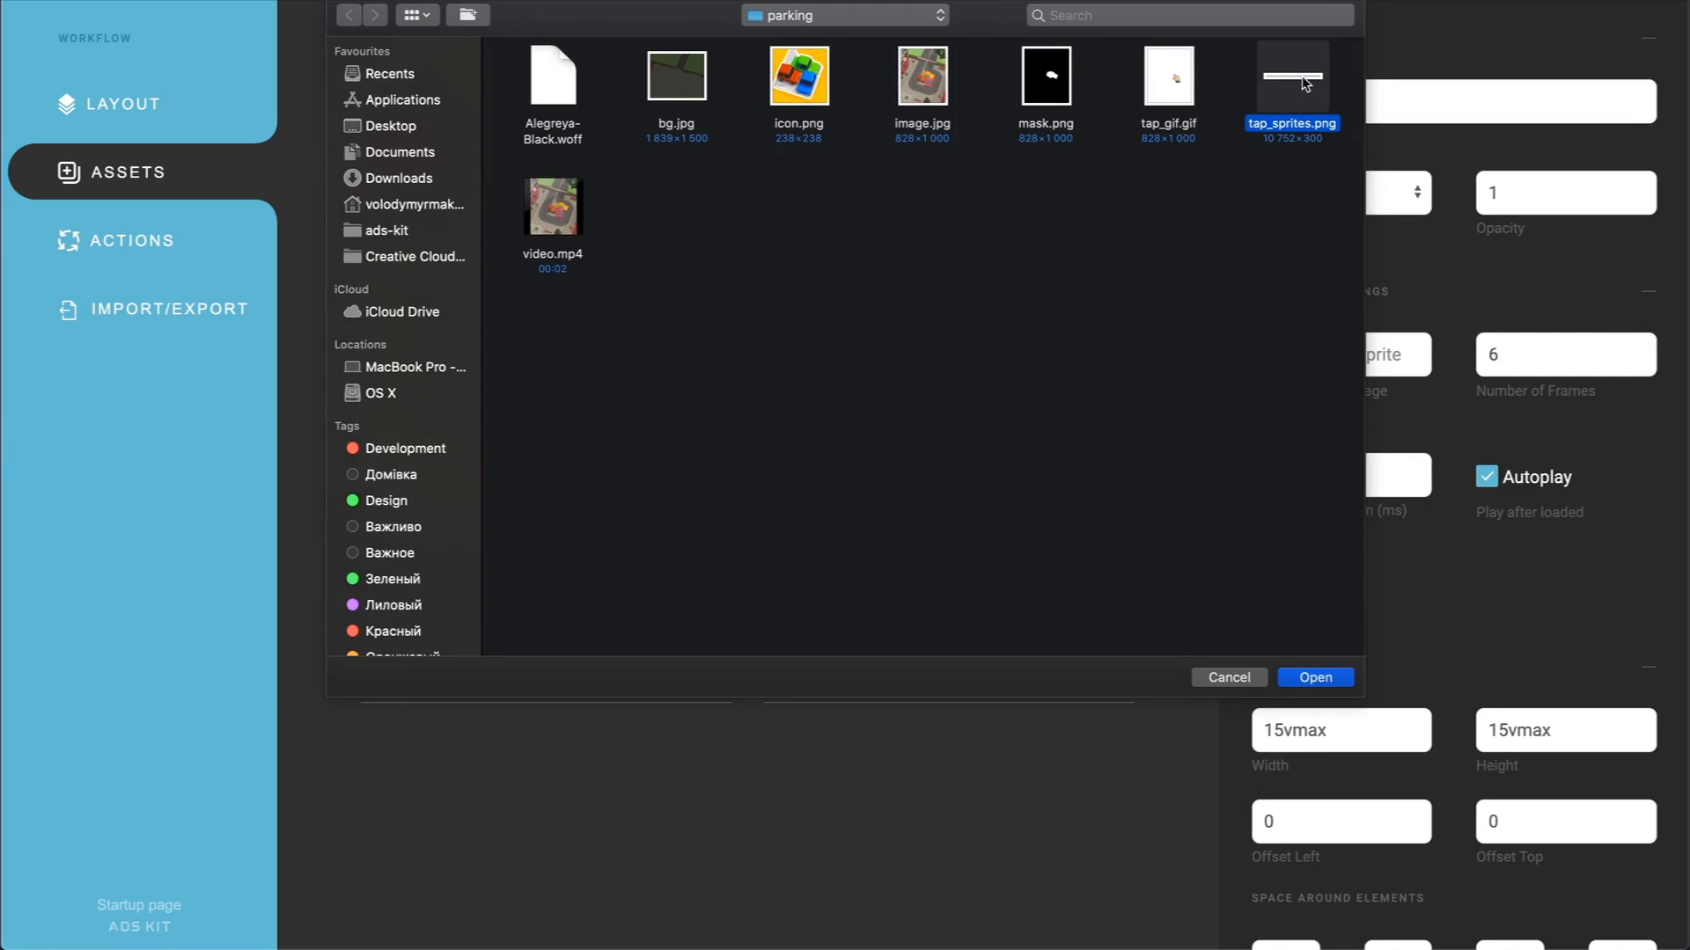
pyautogui.press('Return')
# Step: Set the pointer sequence to 32 frames with an animation duration of 700 ms
pyautogui.doubleClick(1539, 352)
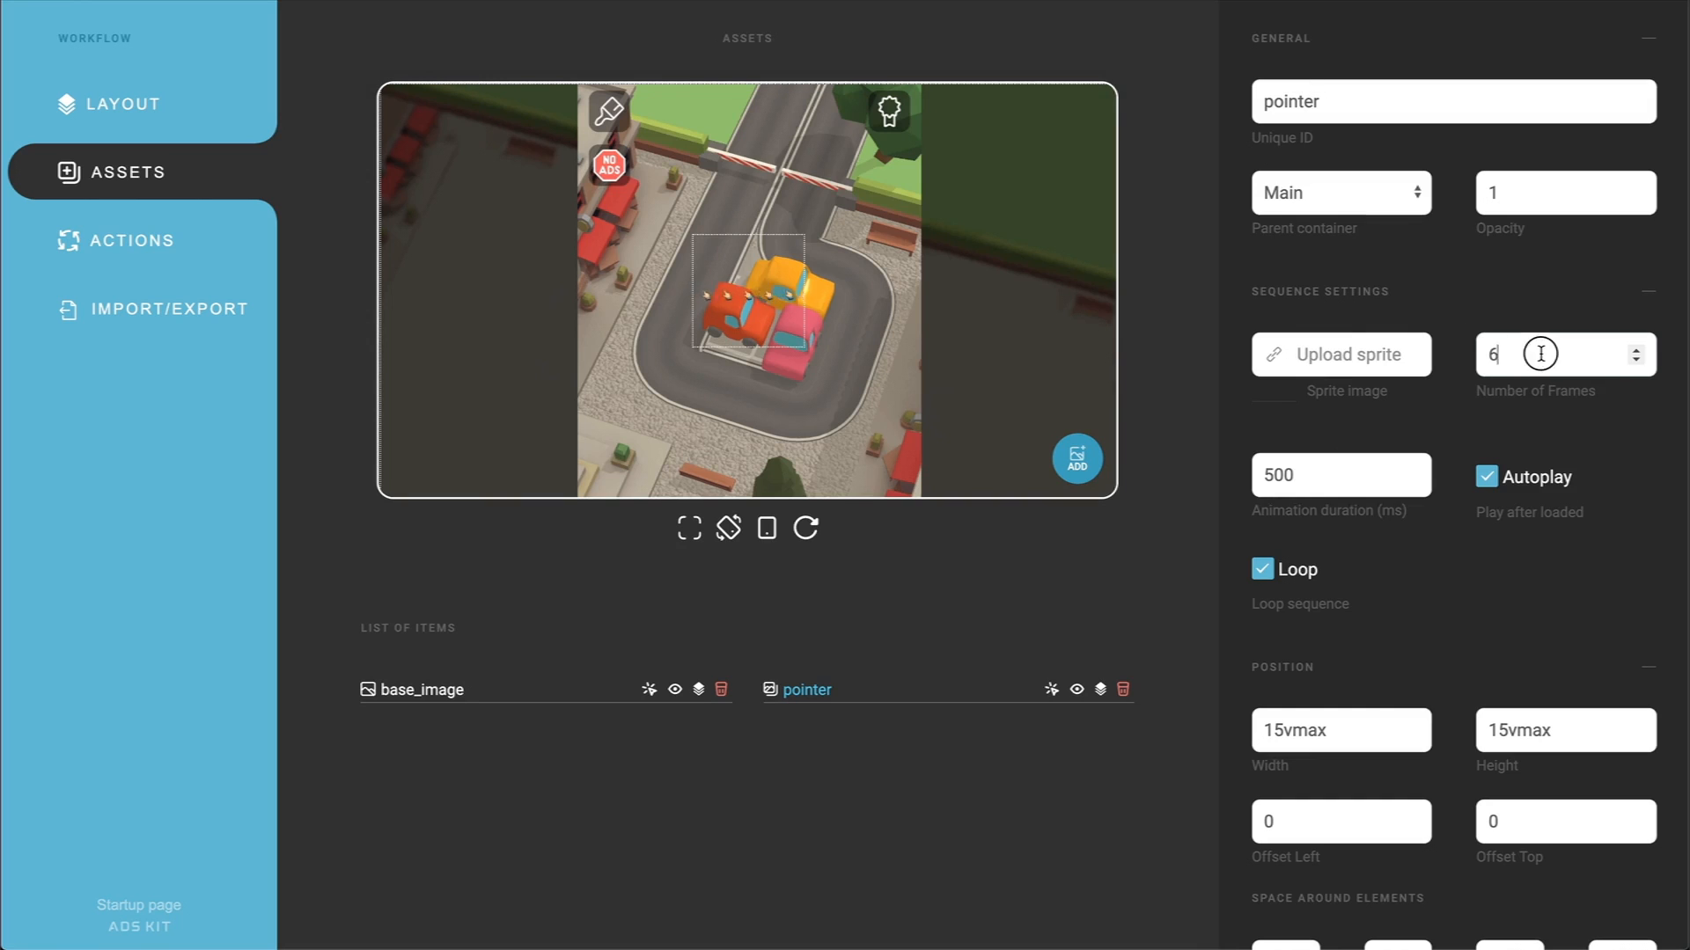
pyautogui.write('32')
pyautogui.click(1197, 468)
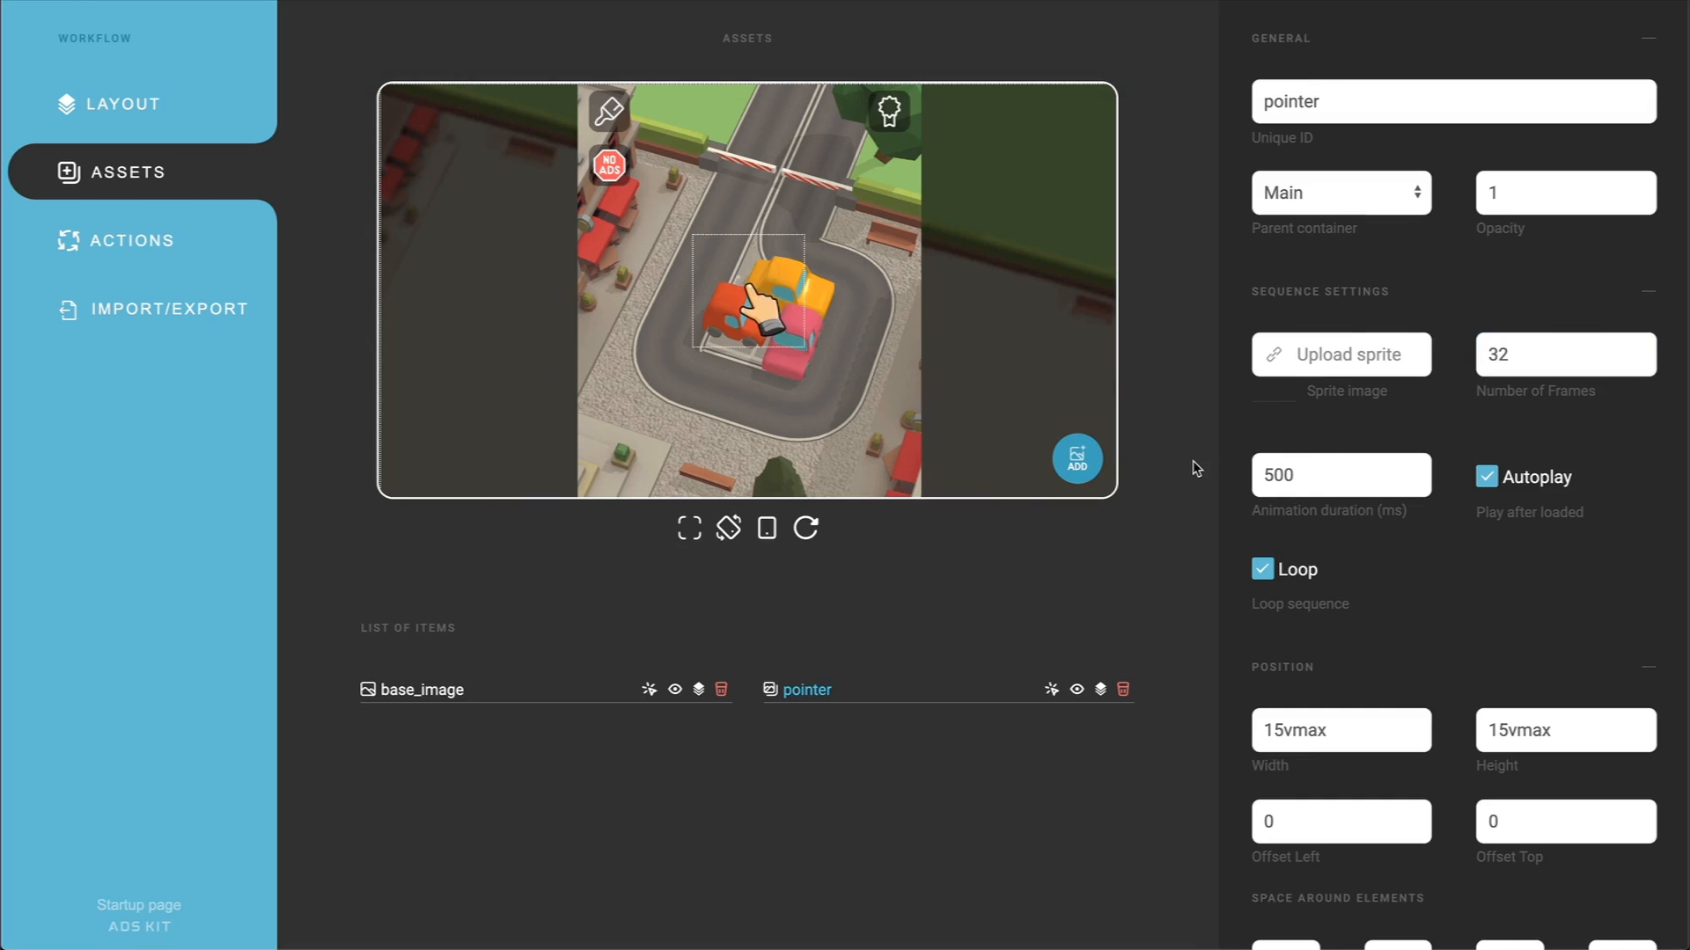
pyautogui.click(1272, 475)
pyautogui.press('BackSpace')
pyautogui.write('7')
pyautogui.click(1188, 499)
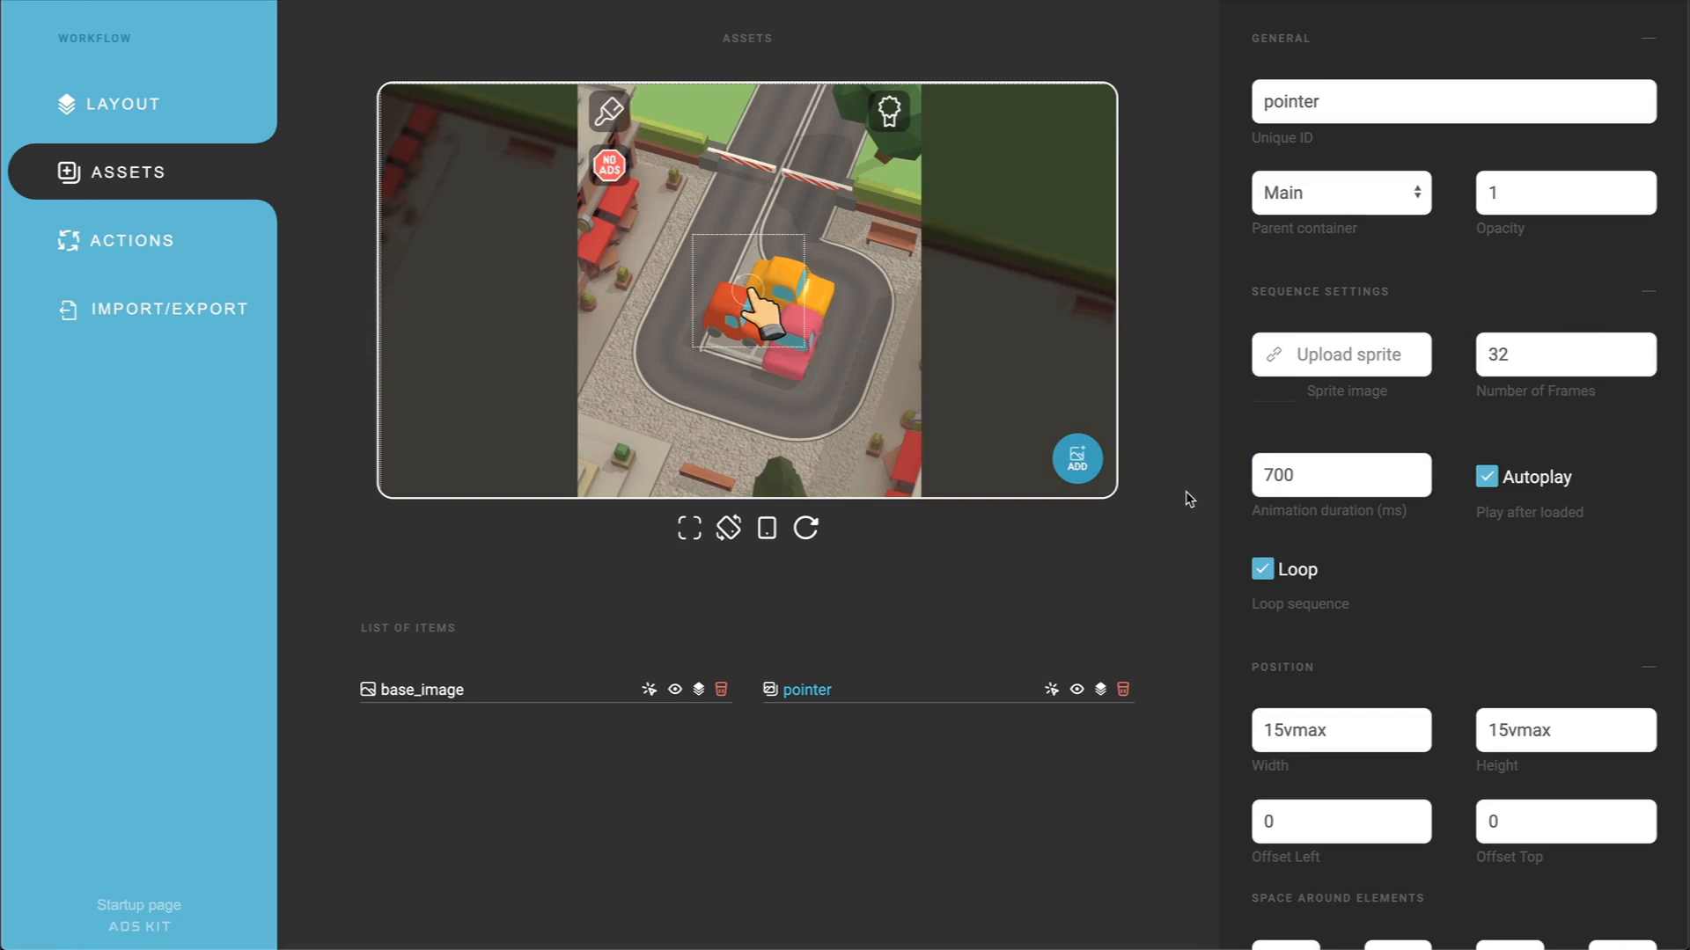
# Step: Switch the pointer's position type to Absolute and set its width and height to 25vmax
pyautogui.scroll(-4, 1457, 678)
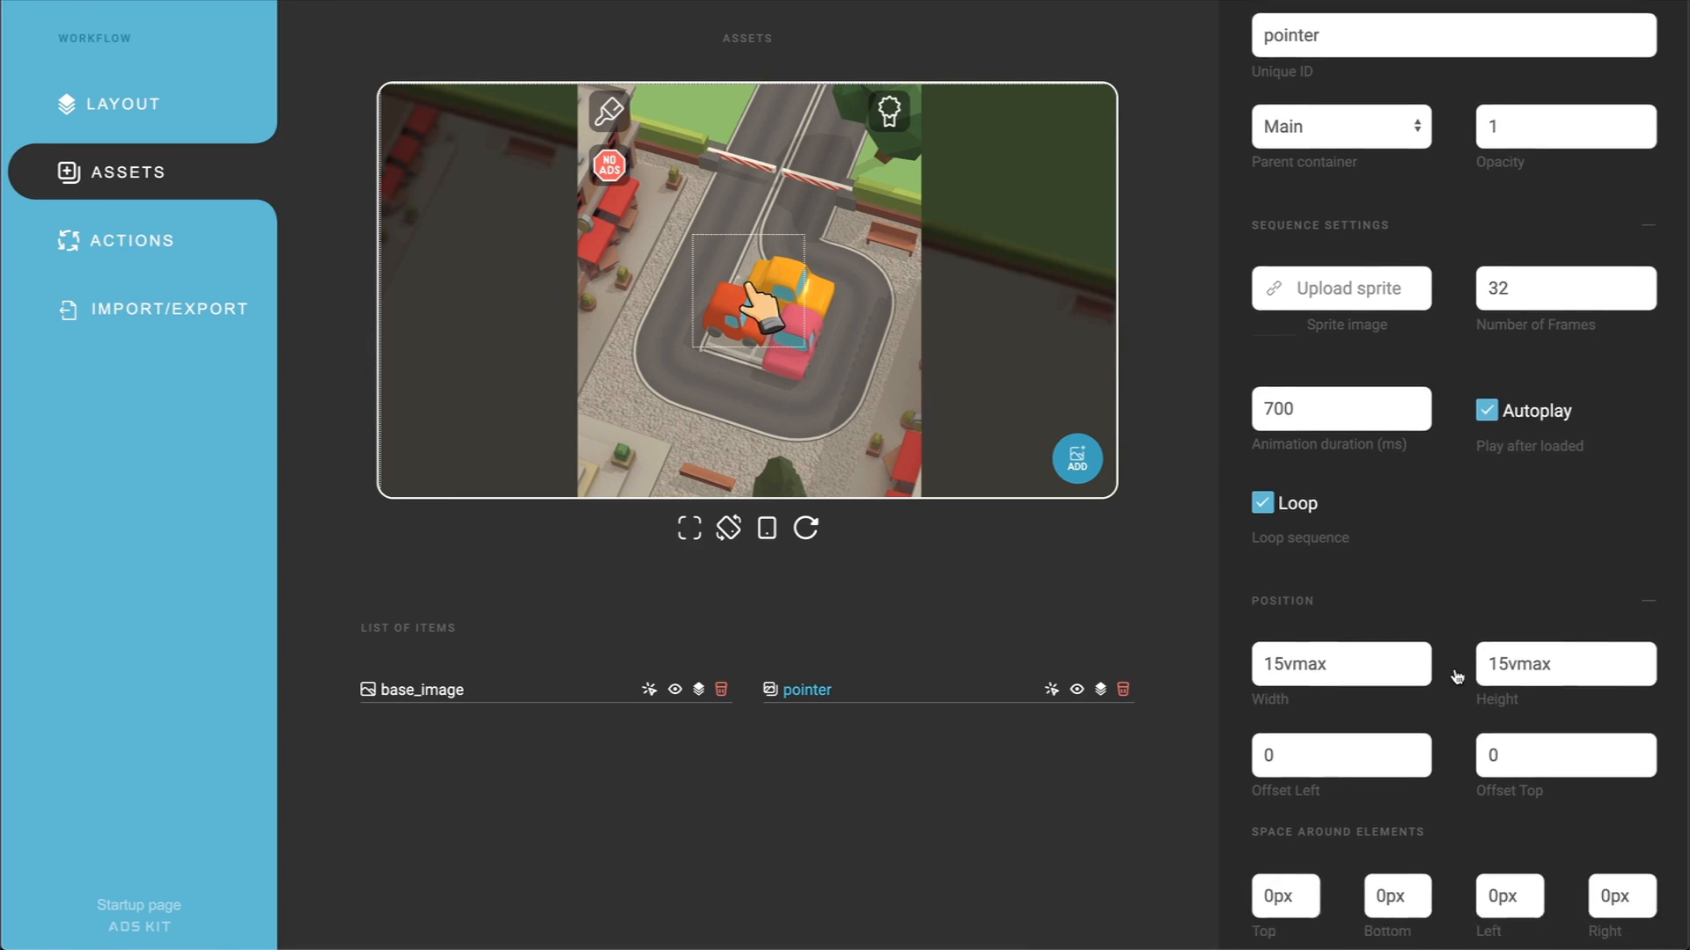
pyautogui.click(1360, 720)
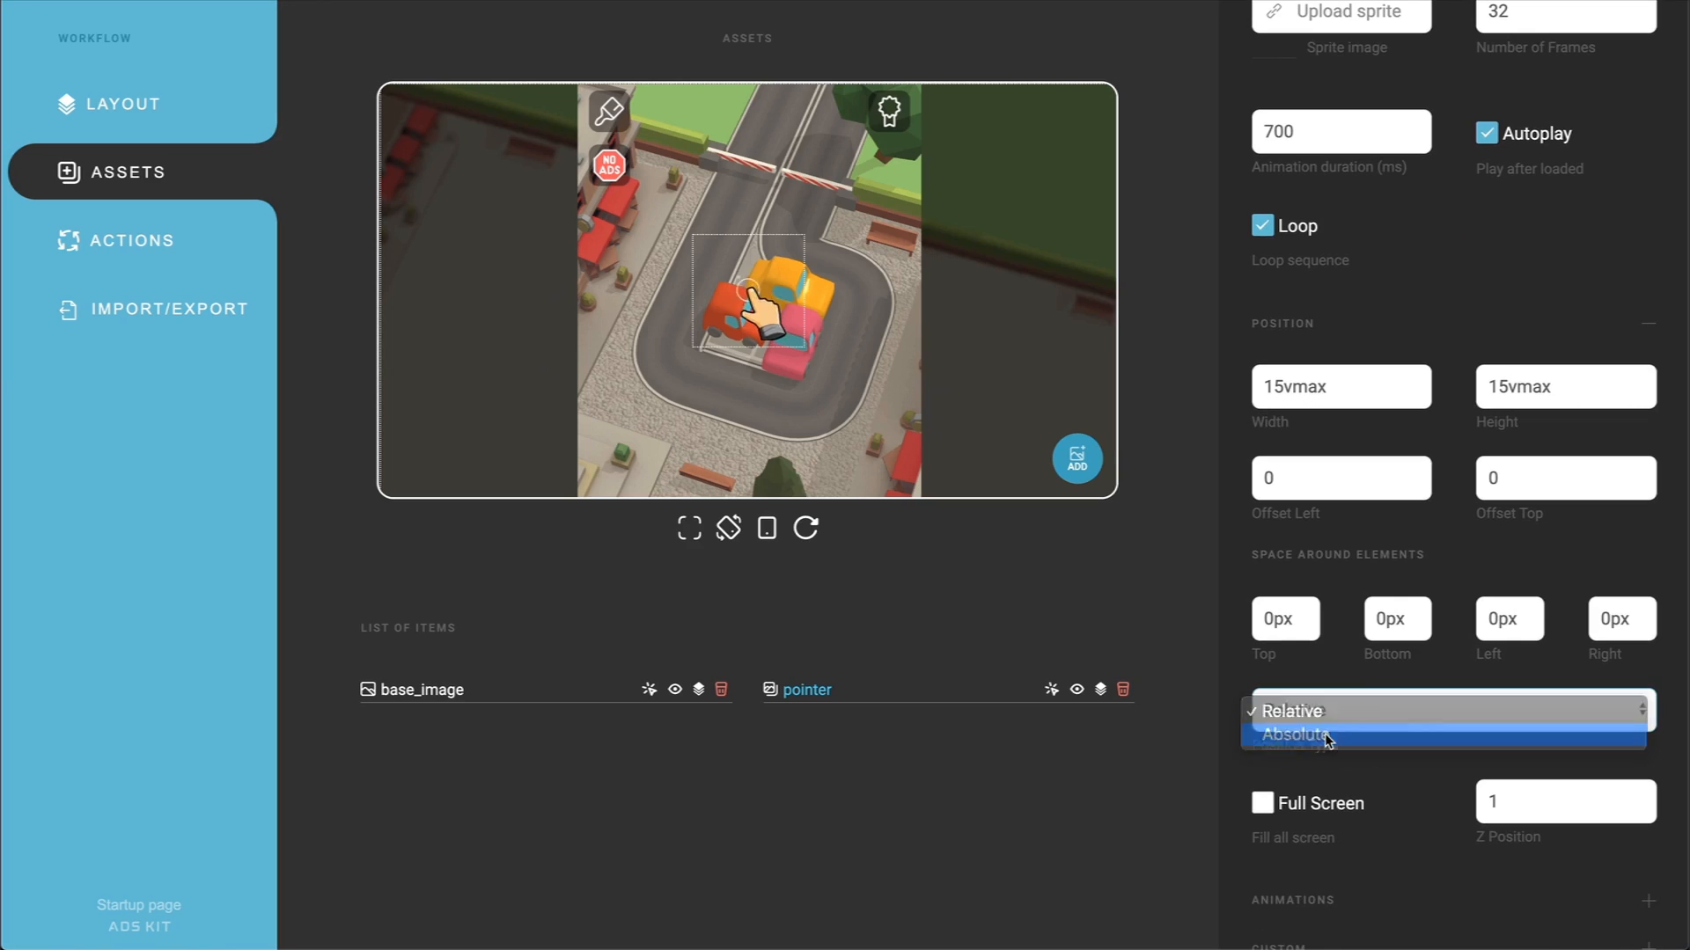
pyautogui.click(1355, 734)
pyautogui.moveTo(1274, 388); pyautogui.dragTo(1262, 387)
pyautogui.write('2')
pyautogui.moveTo(1482, 387); pyautogui.dragTo(1496, 386)
pyautogui.write('2')
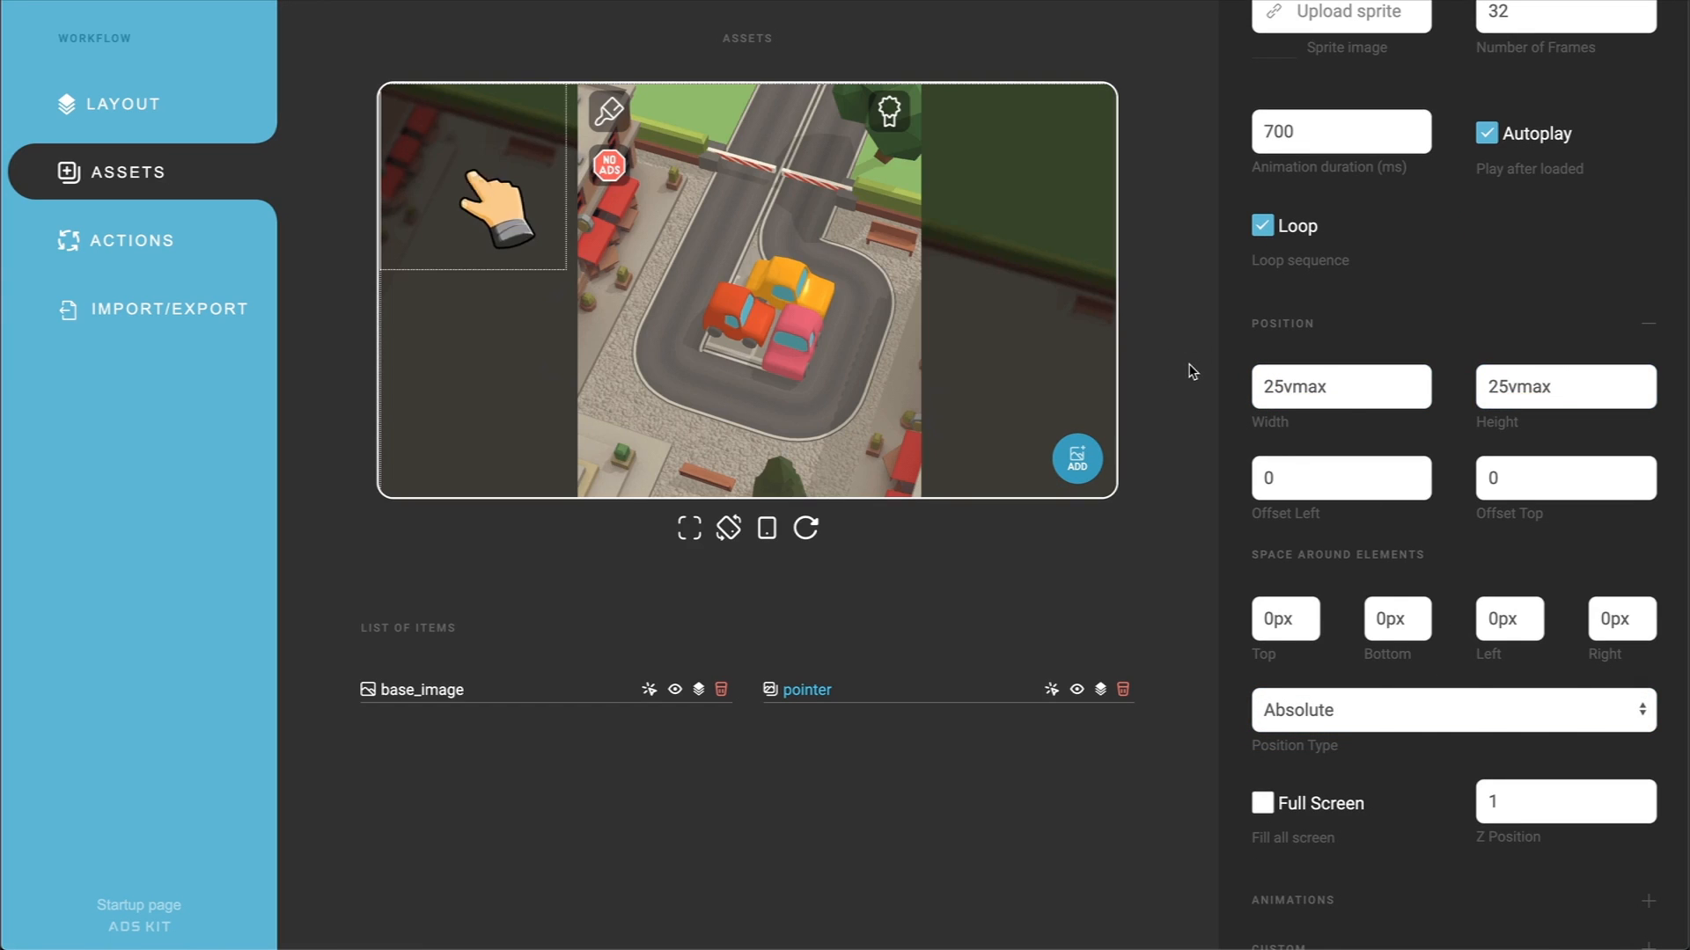
# Step: Place the pointer over the yellow car with a left offset of 45% and a top offset of 27%
pyautogui.scroll(1, 1232, 458)
pyautogui.press('Tab')
pyautogui.write('45%')
pyautogui.click(1069, 596)
pyautogui.doubleClick(1496, 555)
pyautogui.write('27%')
pyautogui.click(1120, 558)
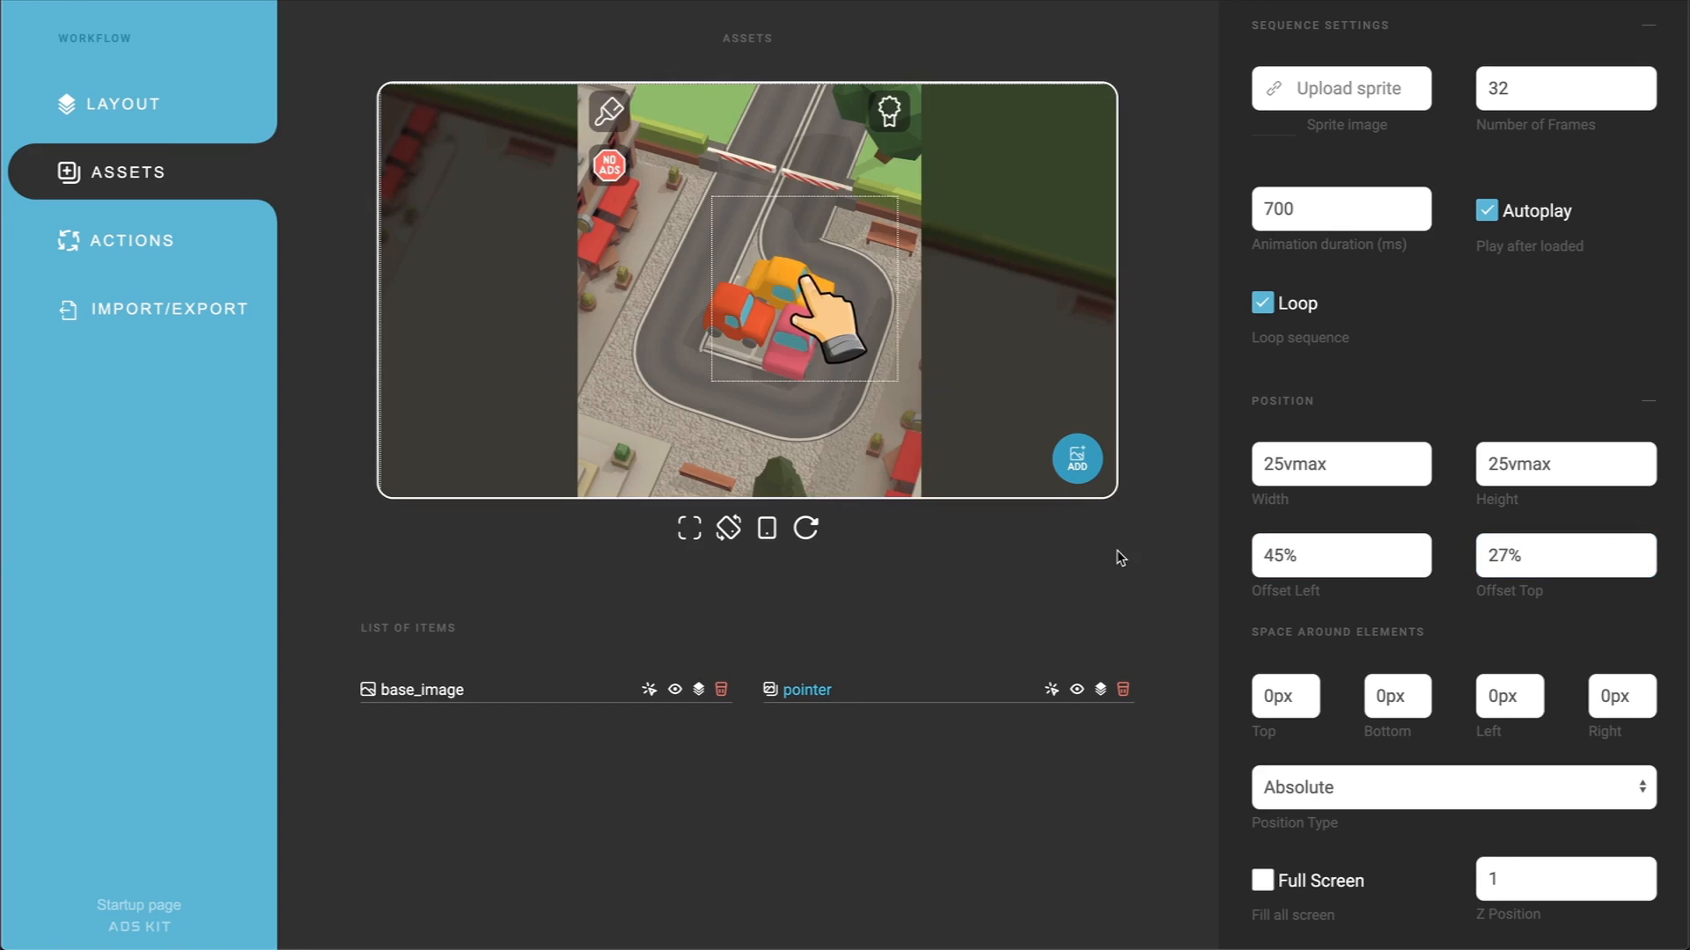
# Step: Add a text asset with the unique ID text and the wording "Clear the Jam"
pyautogui.click(1078, 460)
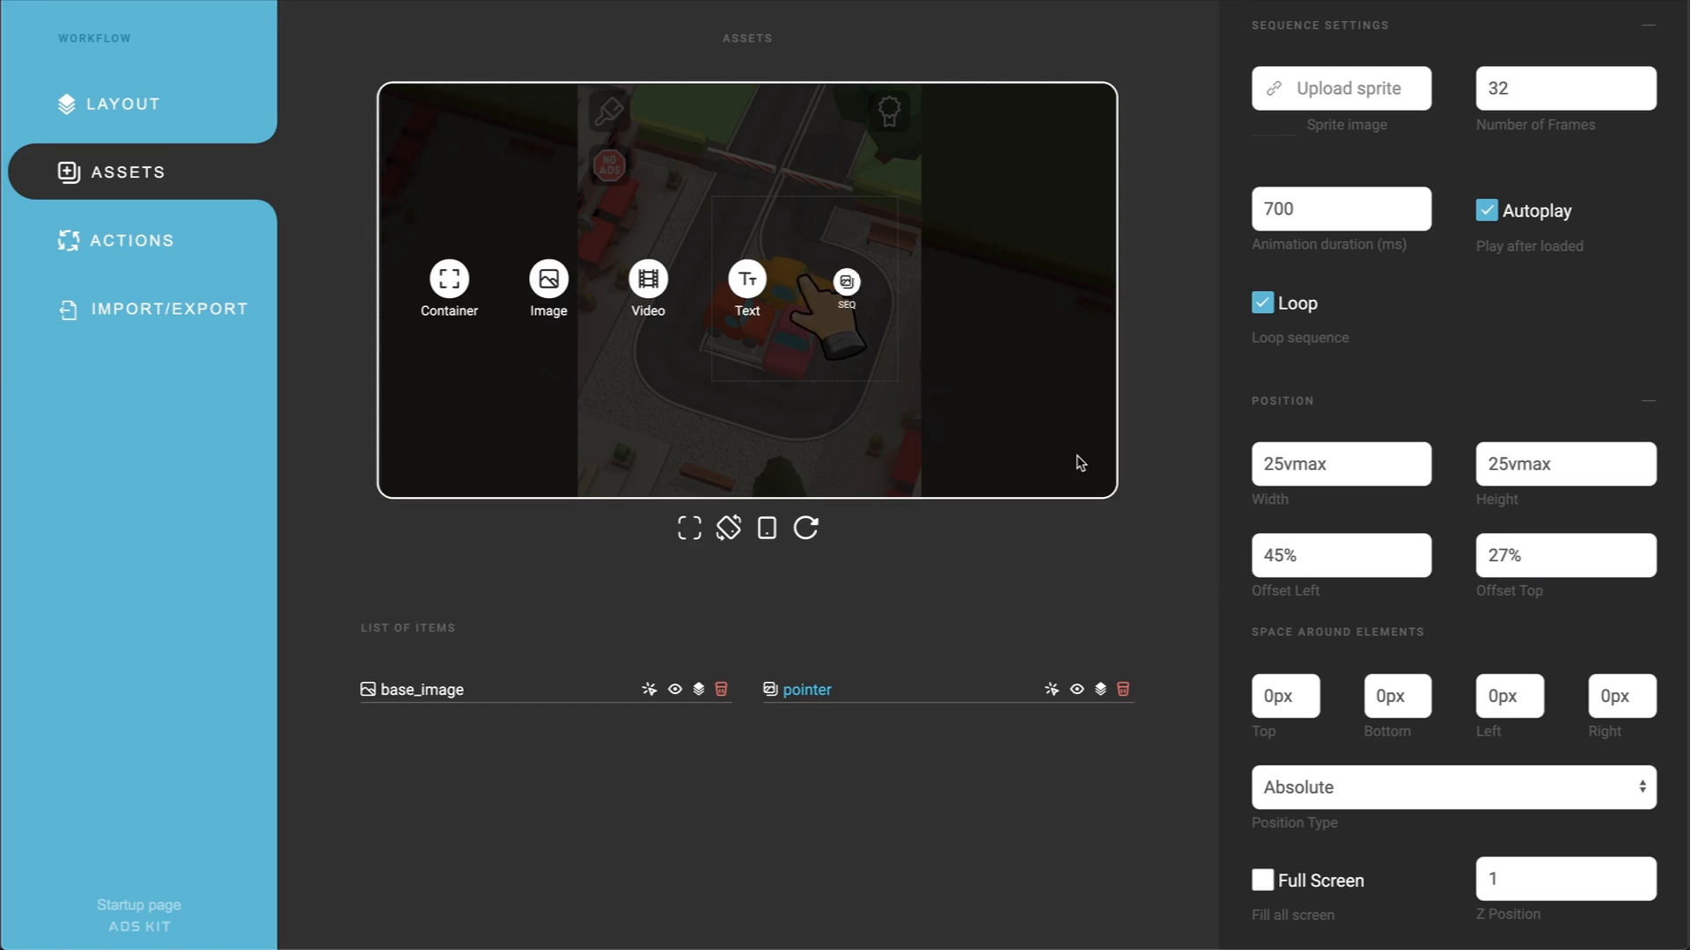
pyautogui.click(747, 280)
pyautogui.doubleClick(1408, 97)
pyautogui.write('text')
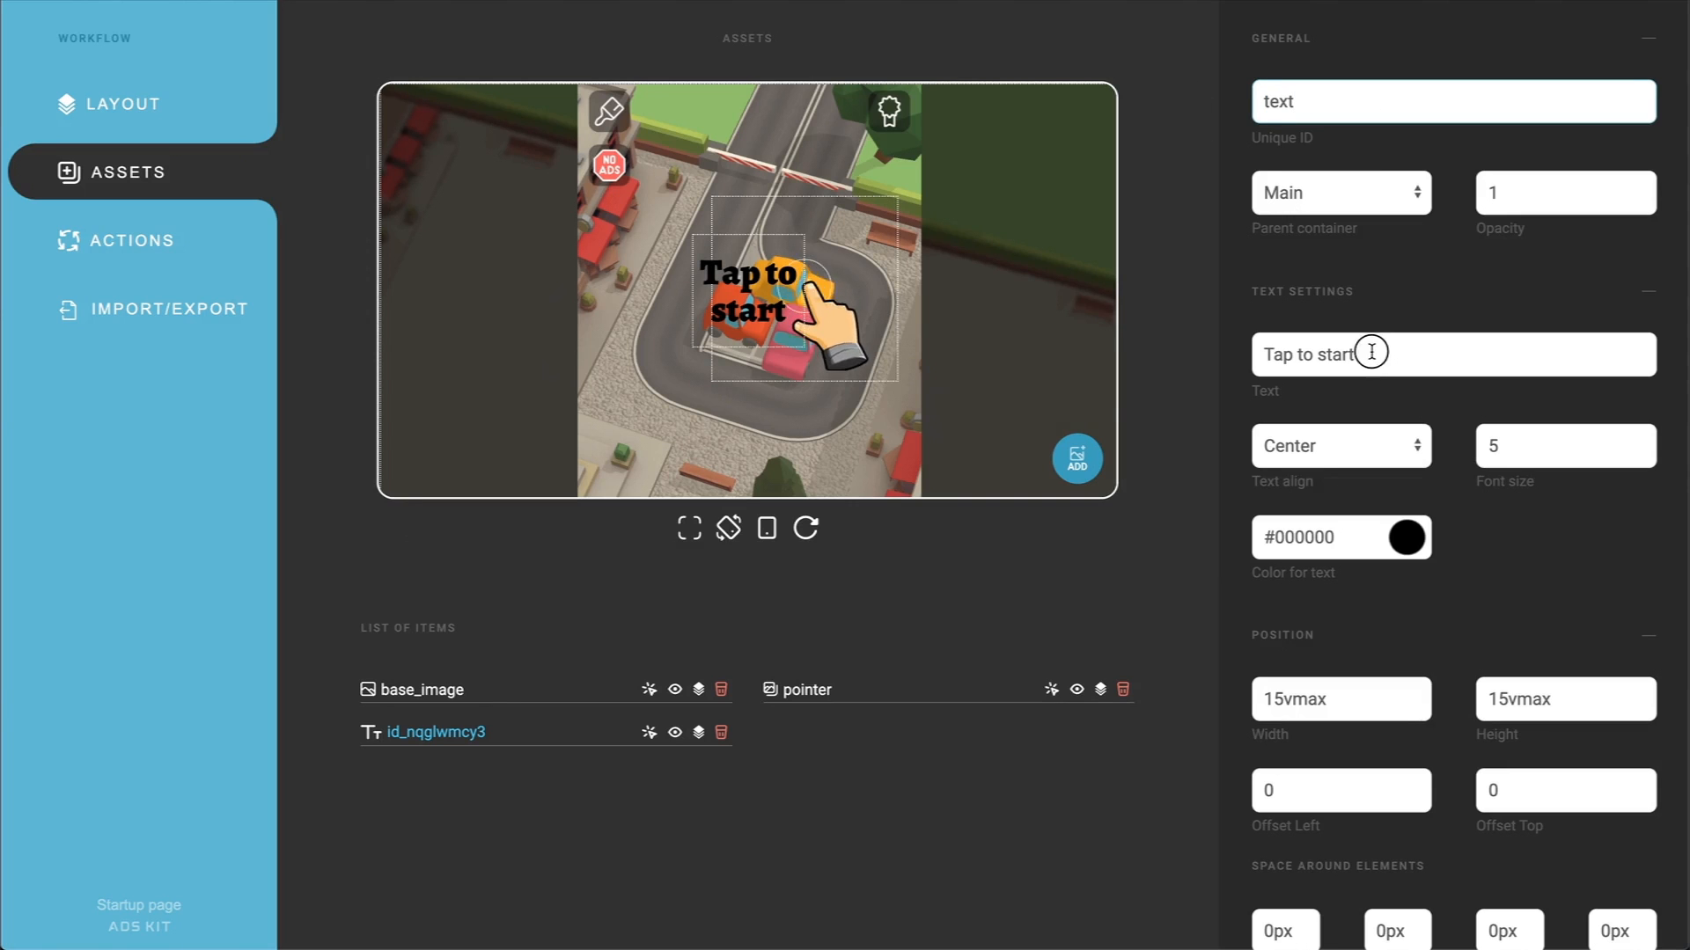
pyautogui.moveTo(1370, 351); pyautogui.dragTo(1234, 354)
pyautogui.write('Clear the Jam')
pyautogui.click(1197, 366)
# Step: Set the text's font size to 7 and its color to white (#ffffff)
pyautogui.doubleClick(1536, 446)
pyautogui.write('7')
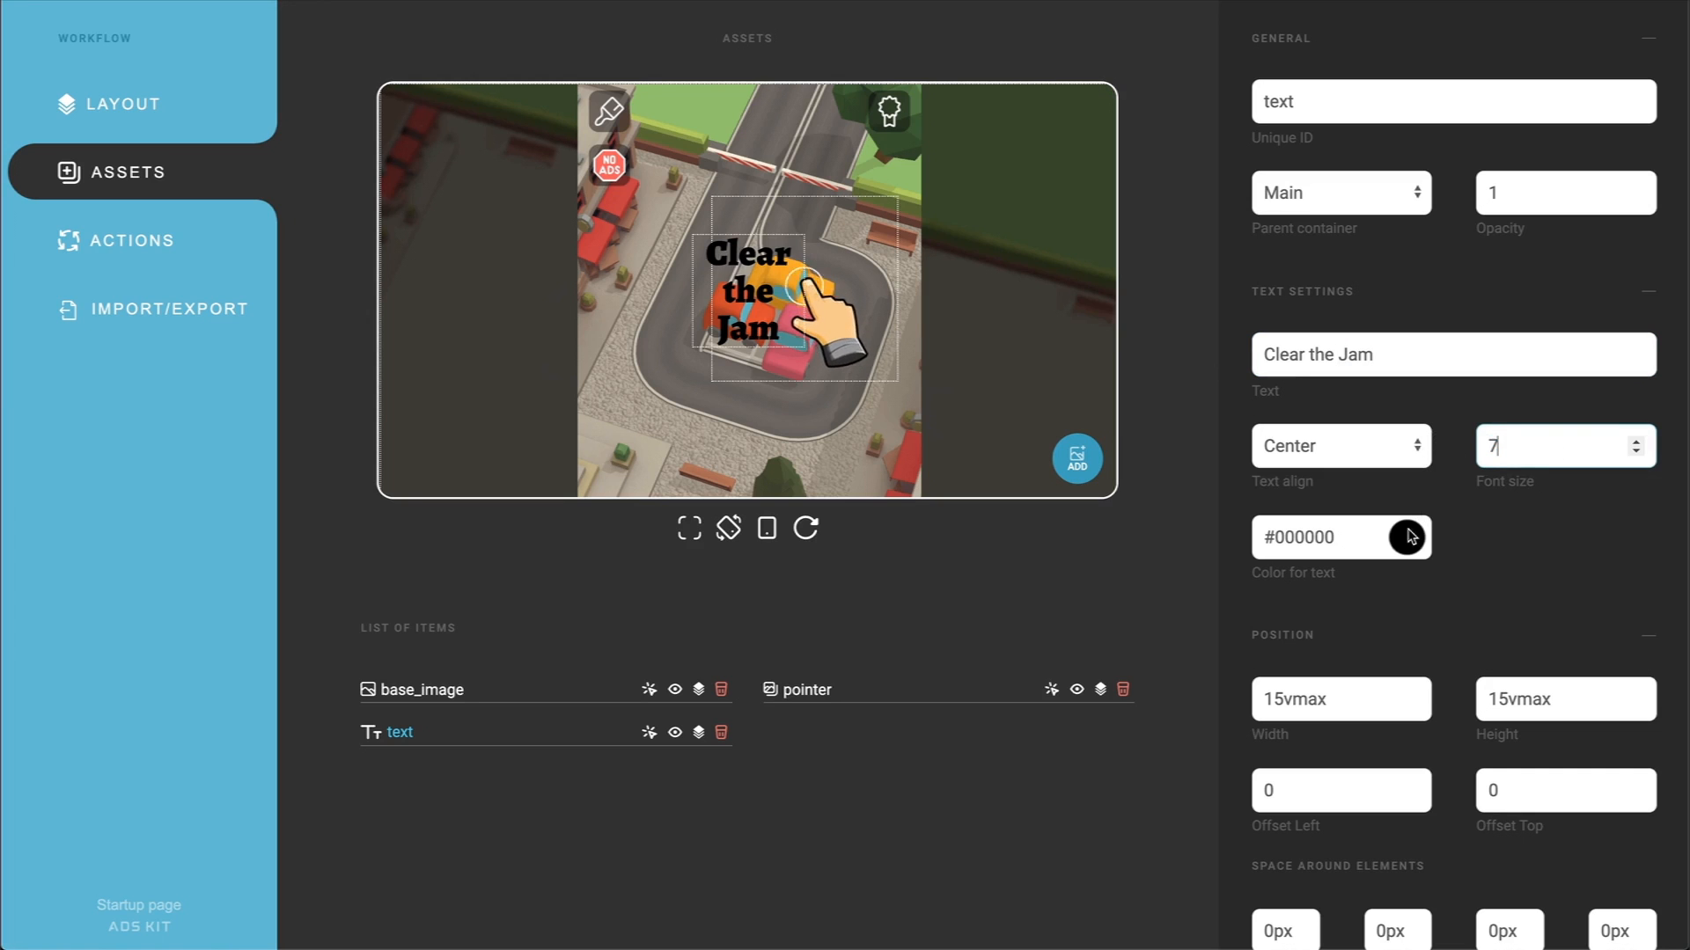
pyautogui.click(1409, 536)
pyautogui.moveTo(1408, 568); pyautogui.dragTo(1328, 595)
# Step: Give the text a width of 100%, a top offset of 10% and the Absolute position type
pyautogui.click(1329, 699)
pyautogui.moveTo(1329, 700); pyautogui.dragTo(1245, 698)
pyautogui.write('100%')
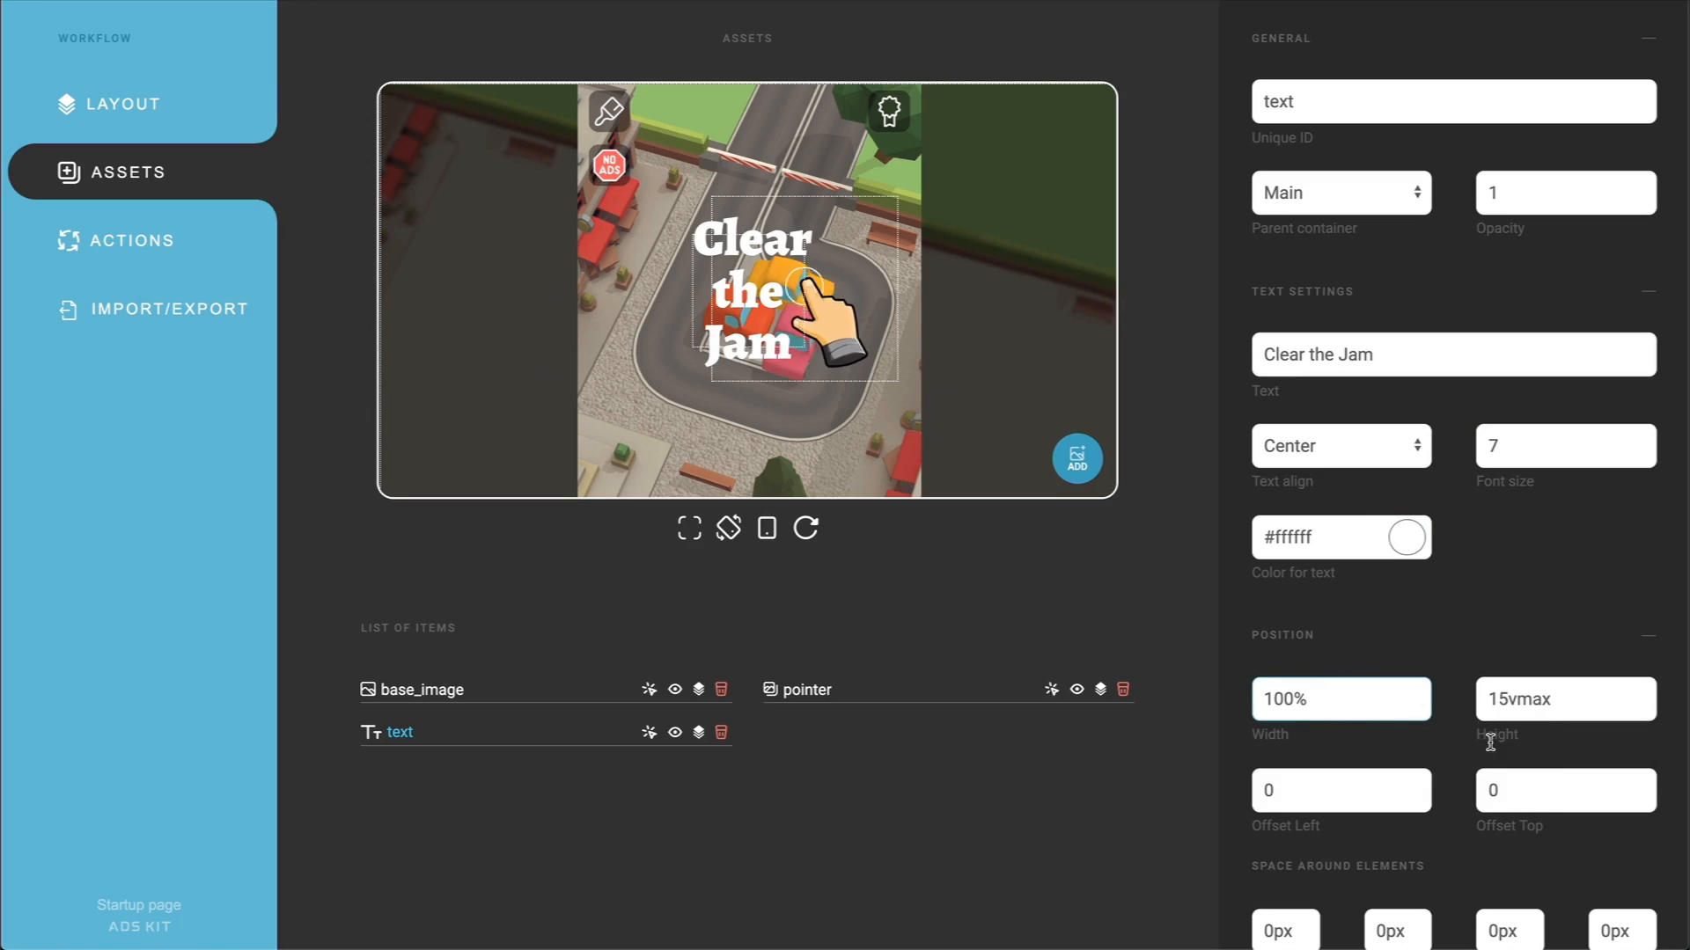
pyautogui.click(1550, 810)
pyautogui.moveTo(1551, 810); pyautogui.dragTo(1456, 800)
pyautogui.write('10')
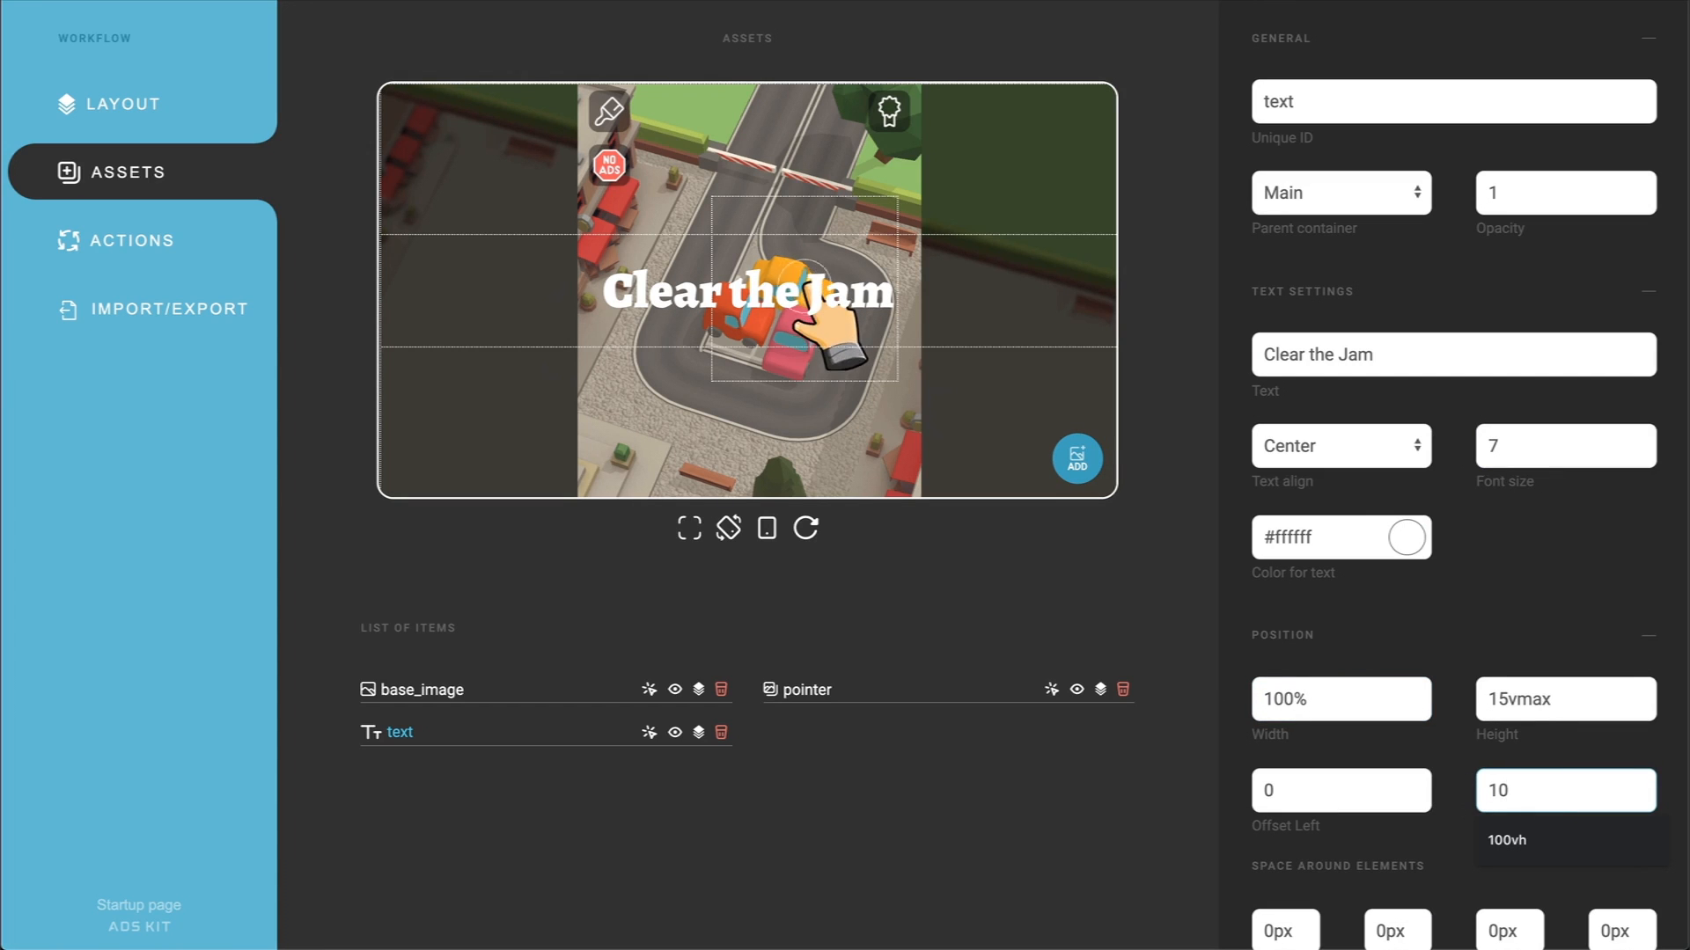
pyautogui.write('%')
pyautogui.scroll(-3, 1313, 502)
pyautogui.click(1298, 786)
pyautogui.click(1287, 809)
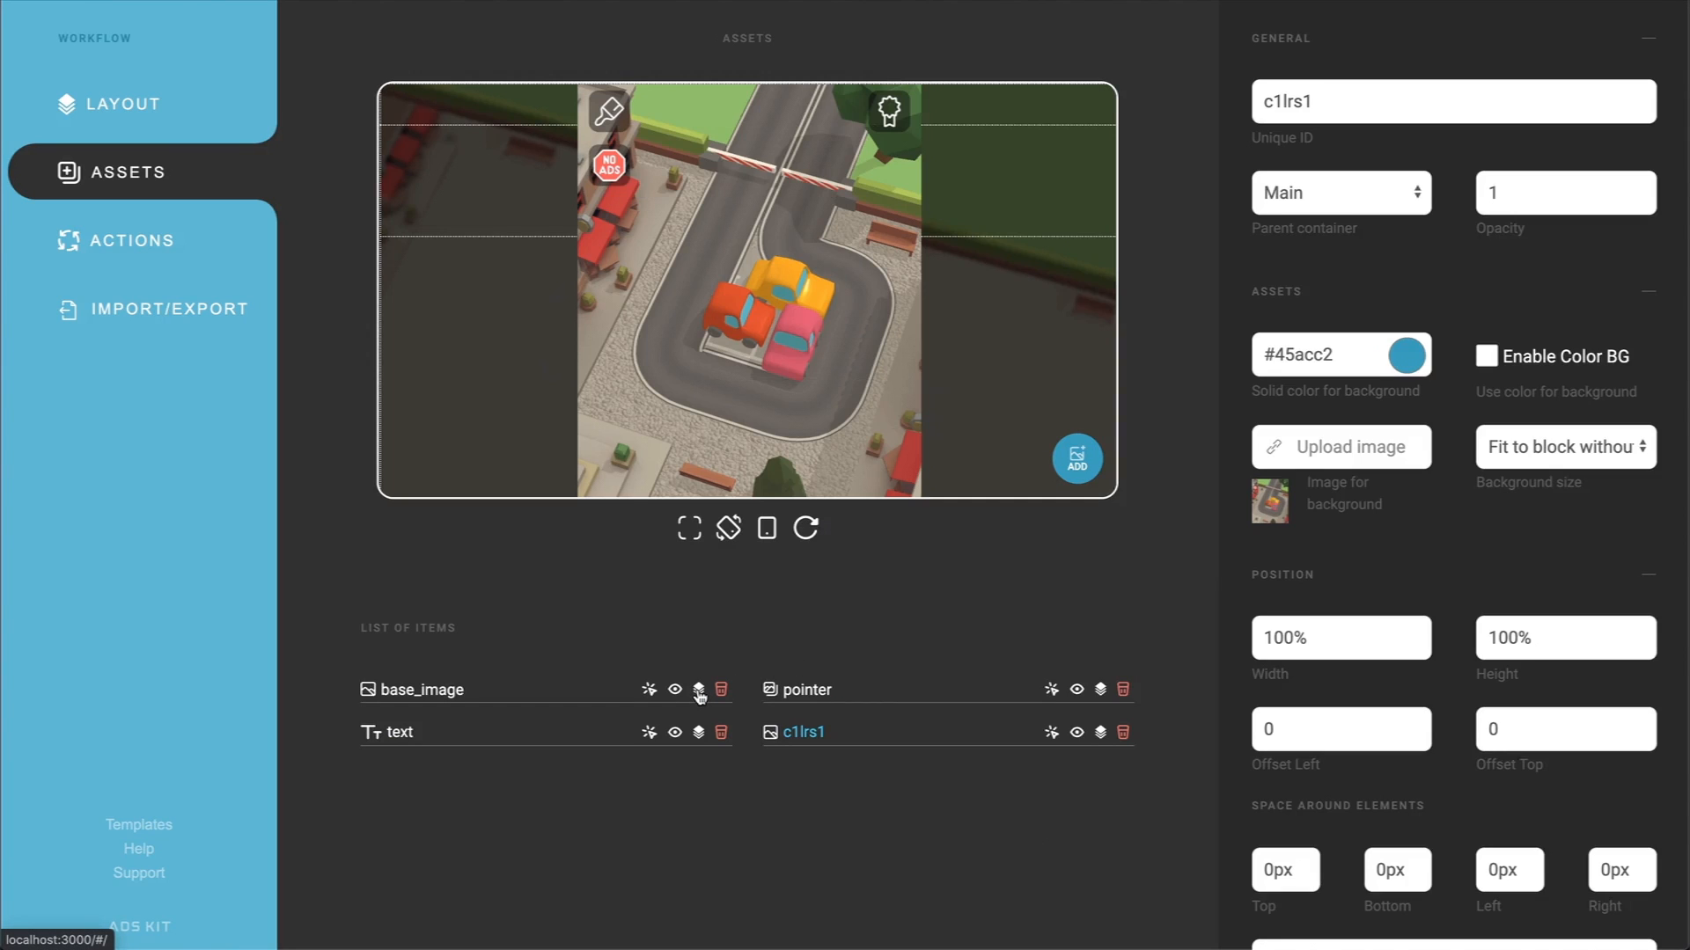
# Step: Replace the picture of the duplicated base image, c1lrs1, with mask.png
pyautogui.click(1335, 448)
pyautogui.doubleClick(1049, 93)
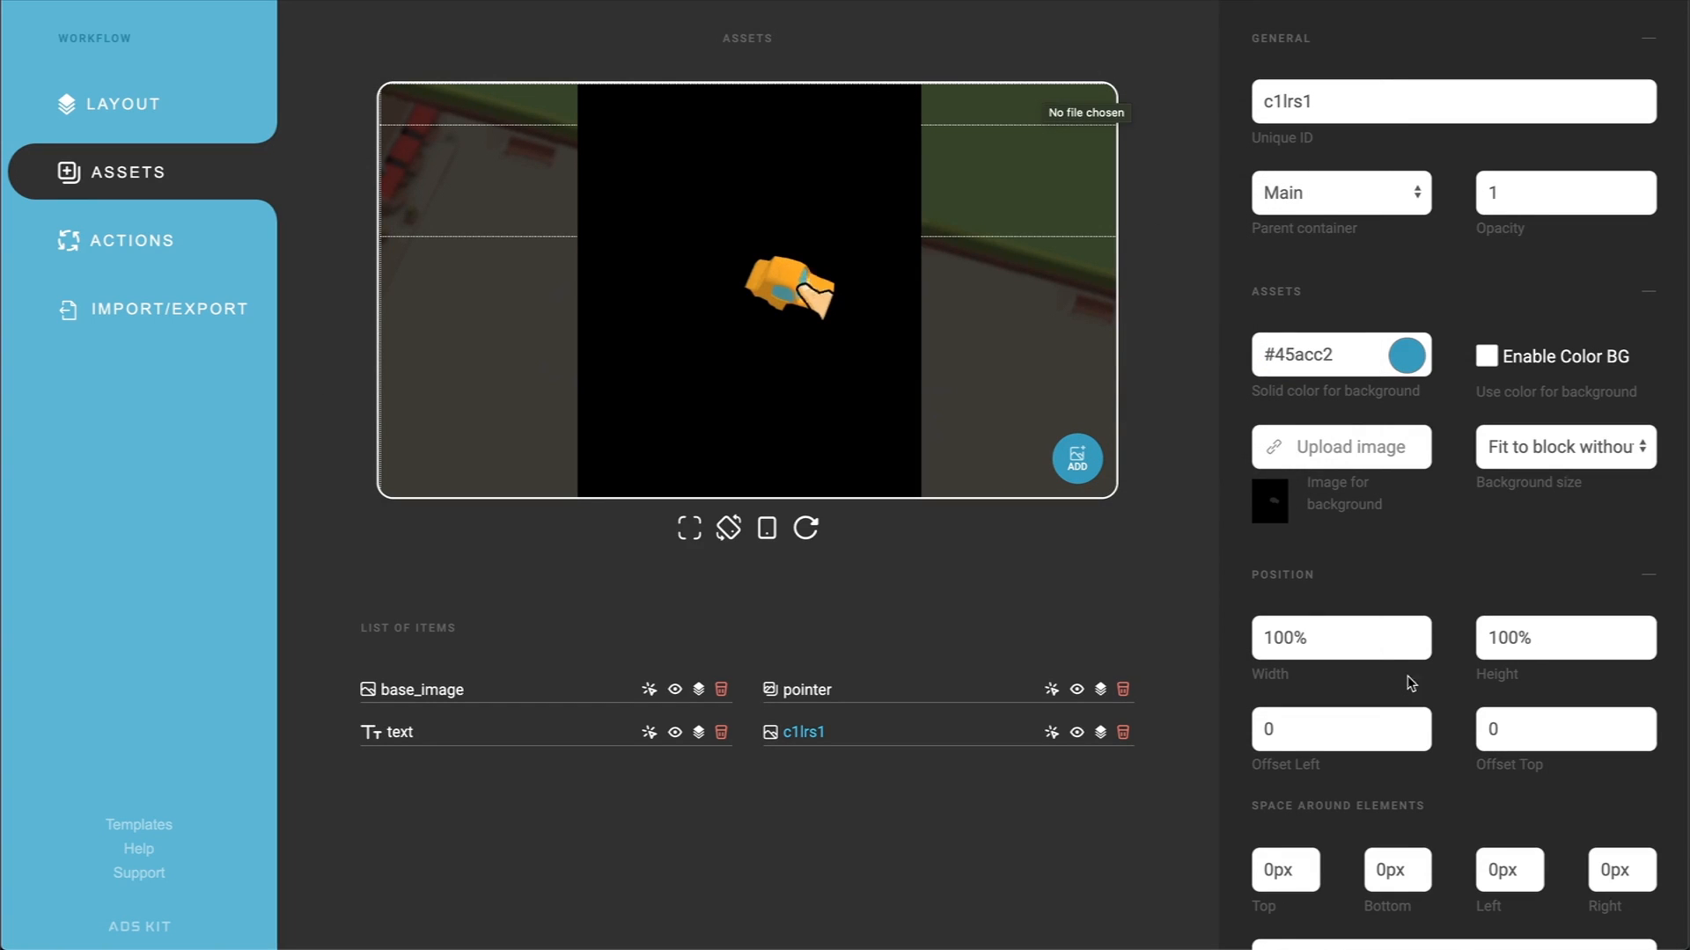
# Step: Change the unique ID of the duplicated image c1lrs1 to mask
pyautogui.click(1226, 97)
pyautogui.write('mask')
pyautogui.click(1182, 528)
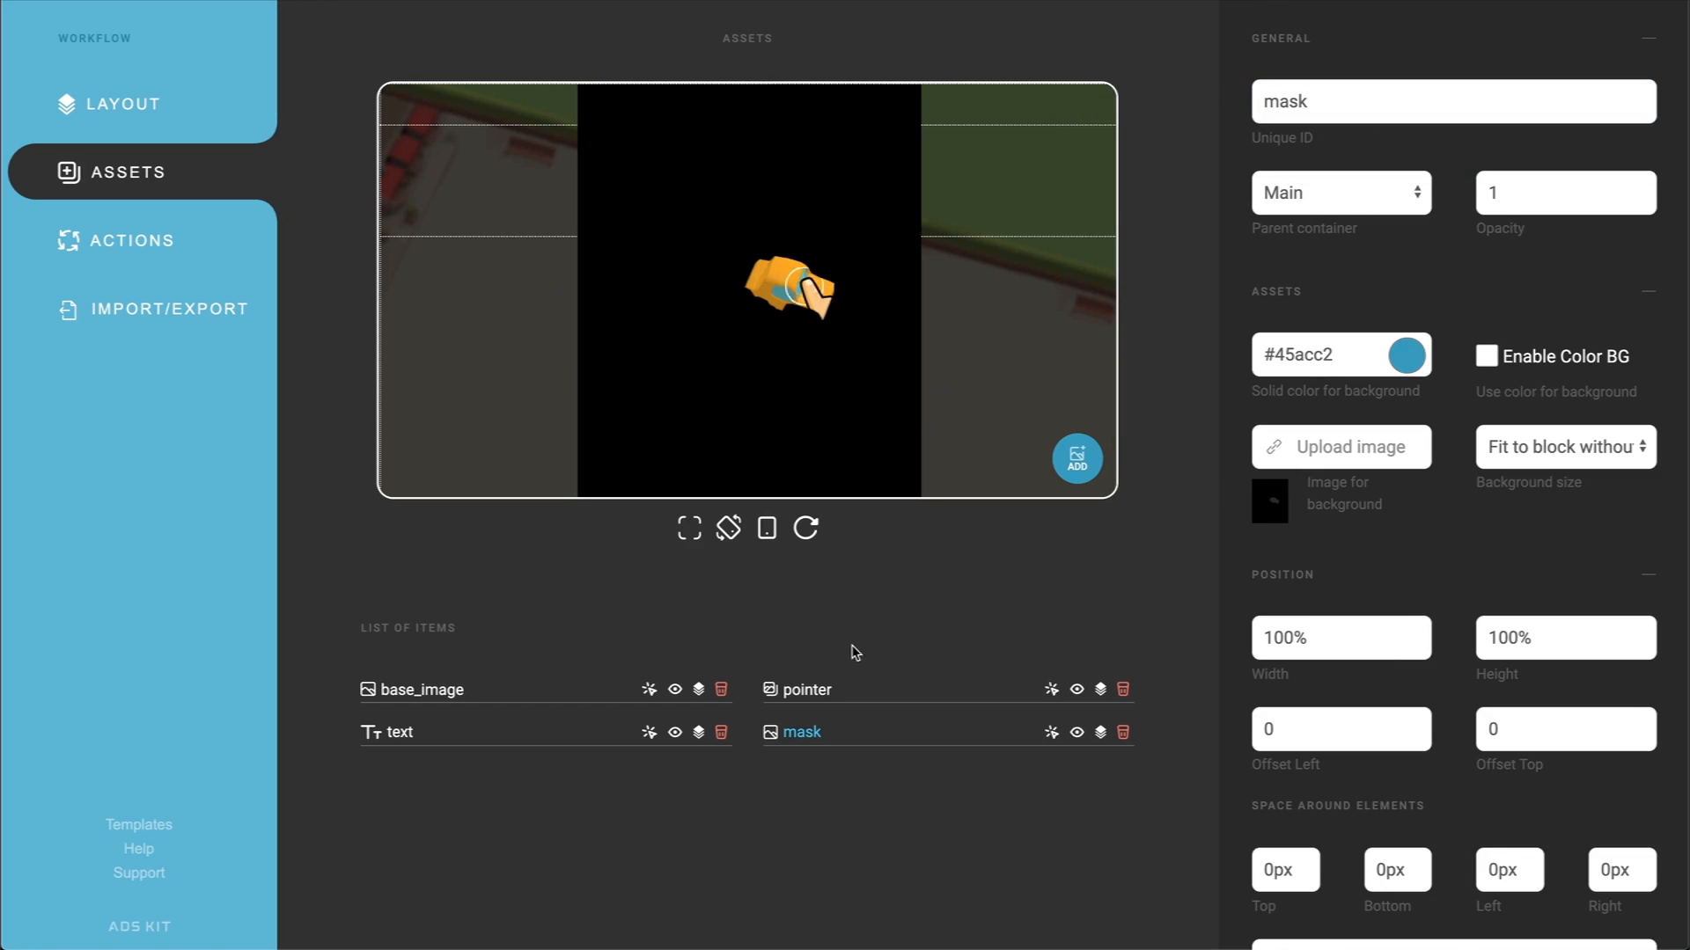
# Step: Set the pointer's Z position to 2 and the text's Z position to 3
pyautogui.click(804, 691)
pyautogui.scroll(-4, 1456, 605)
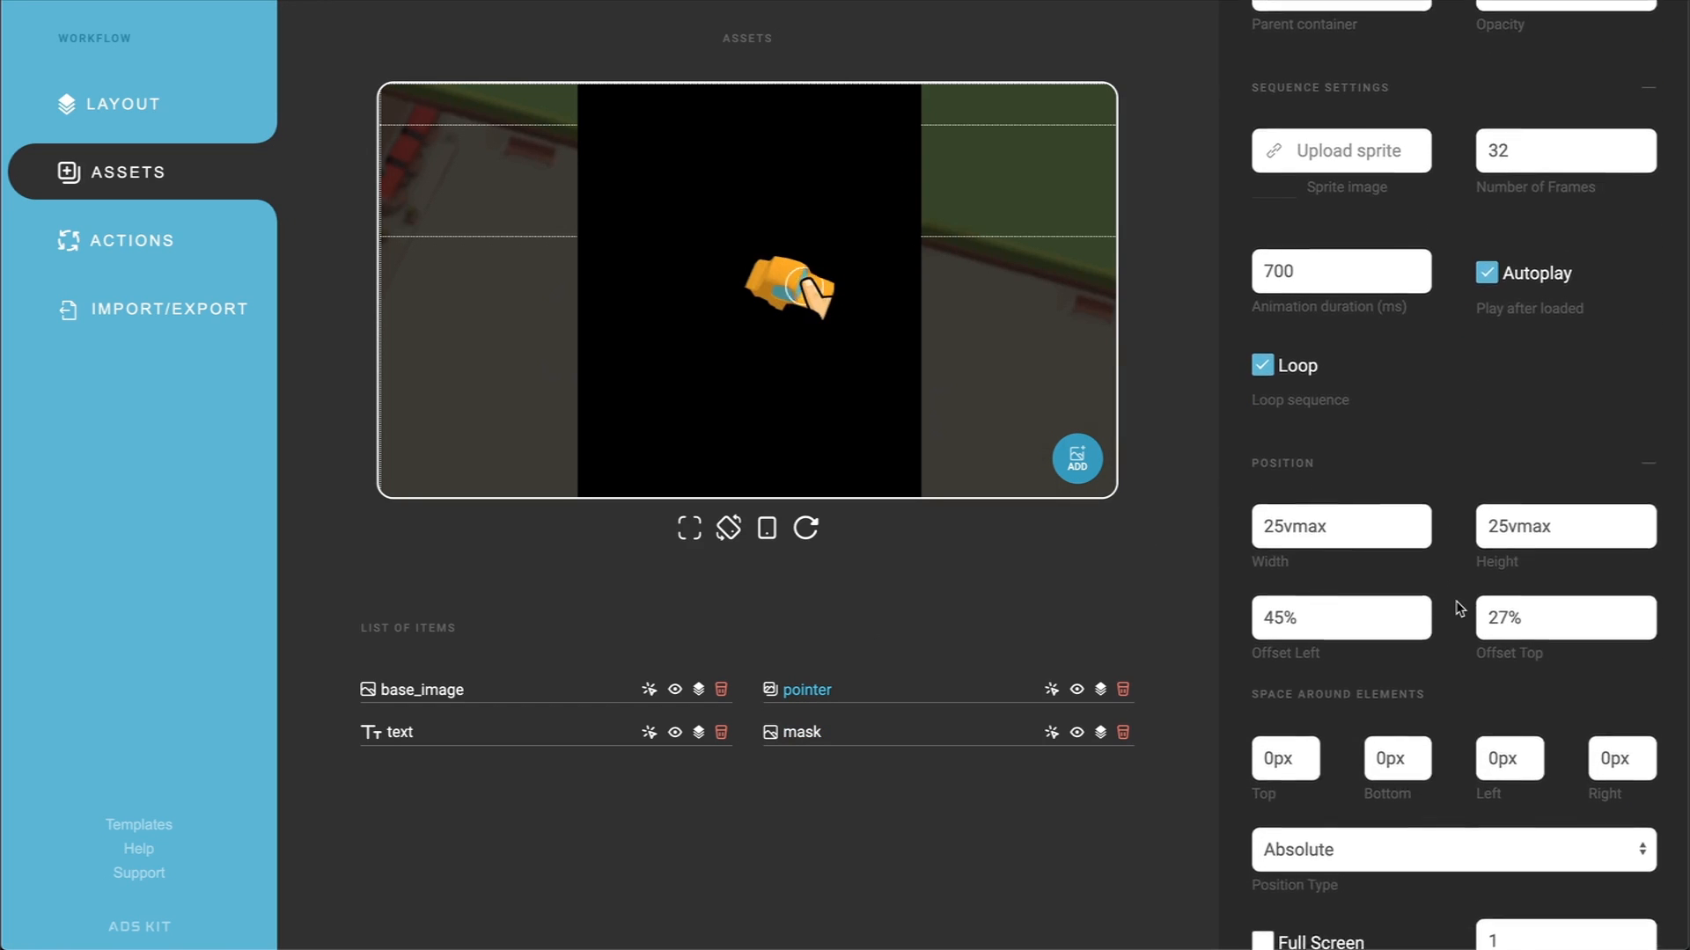
pyautogui.click(1488, 807)
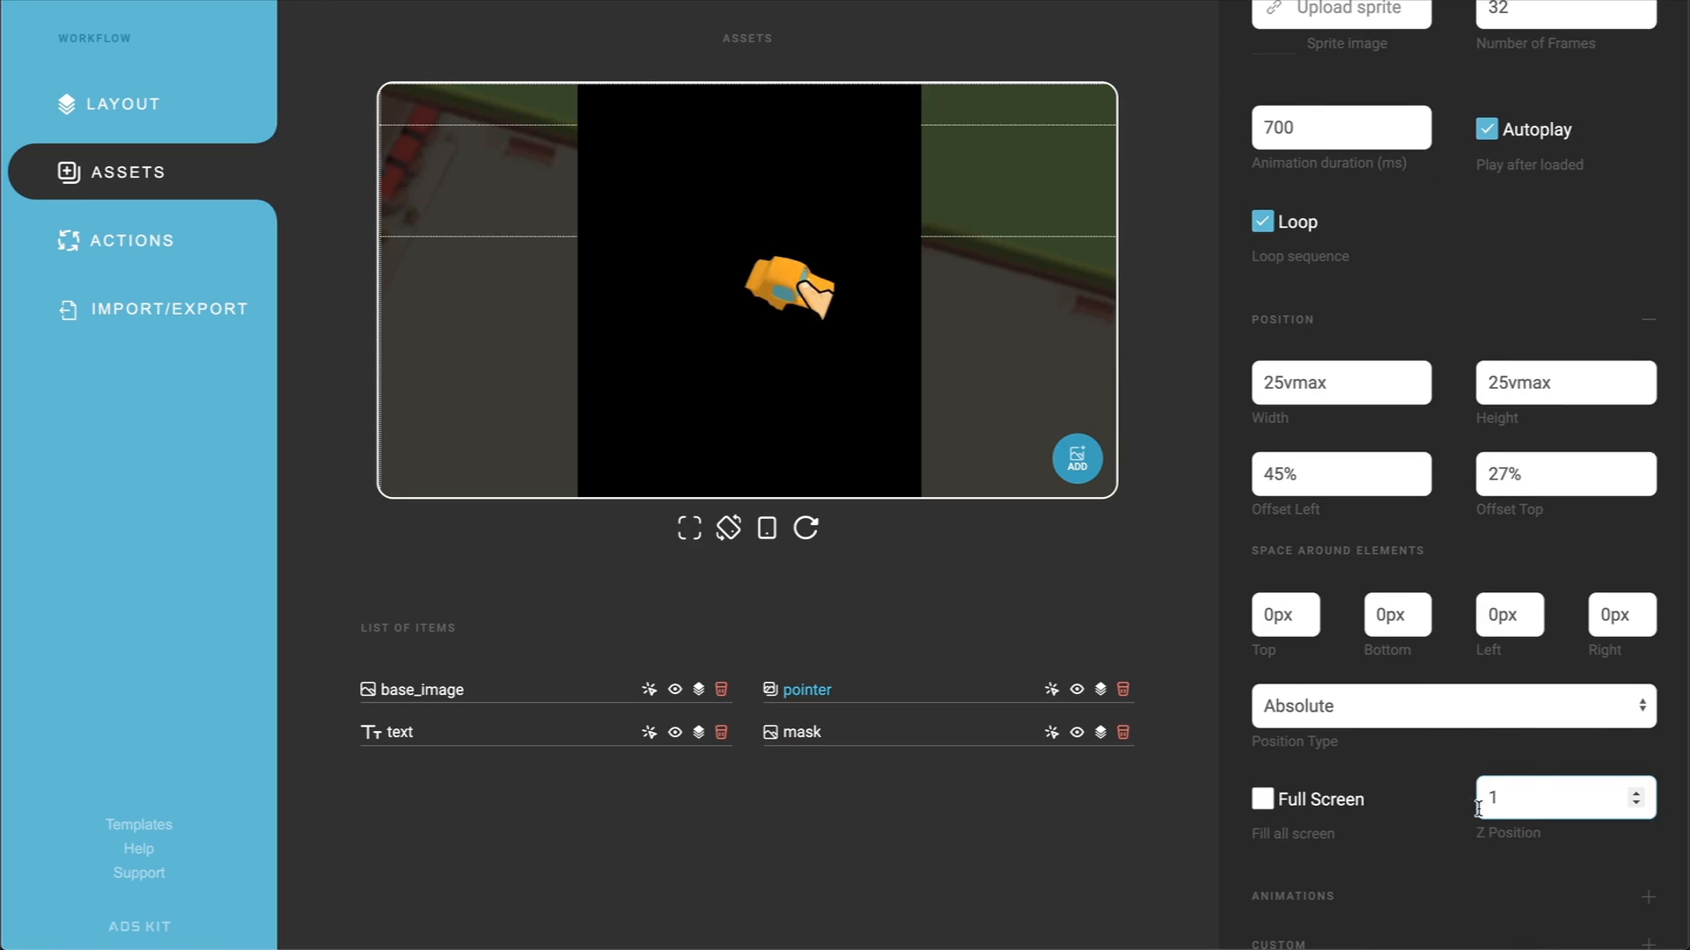
pyautogui.click(1319, 788)
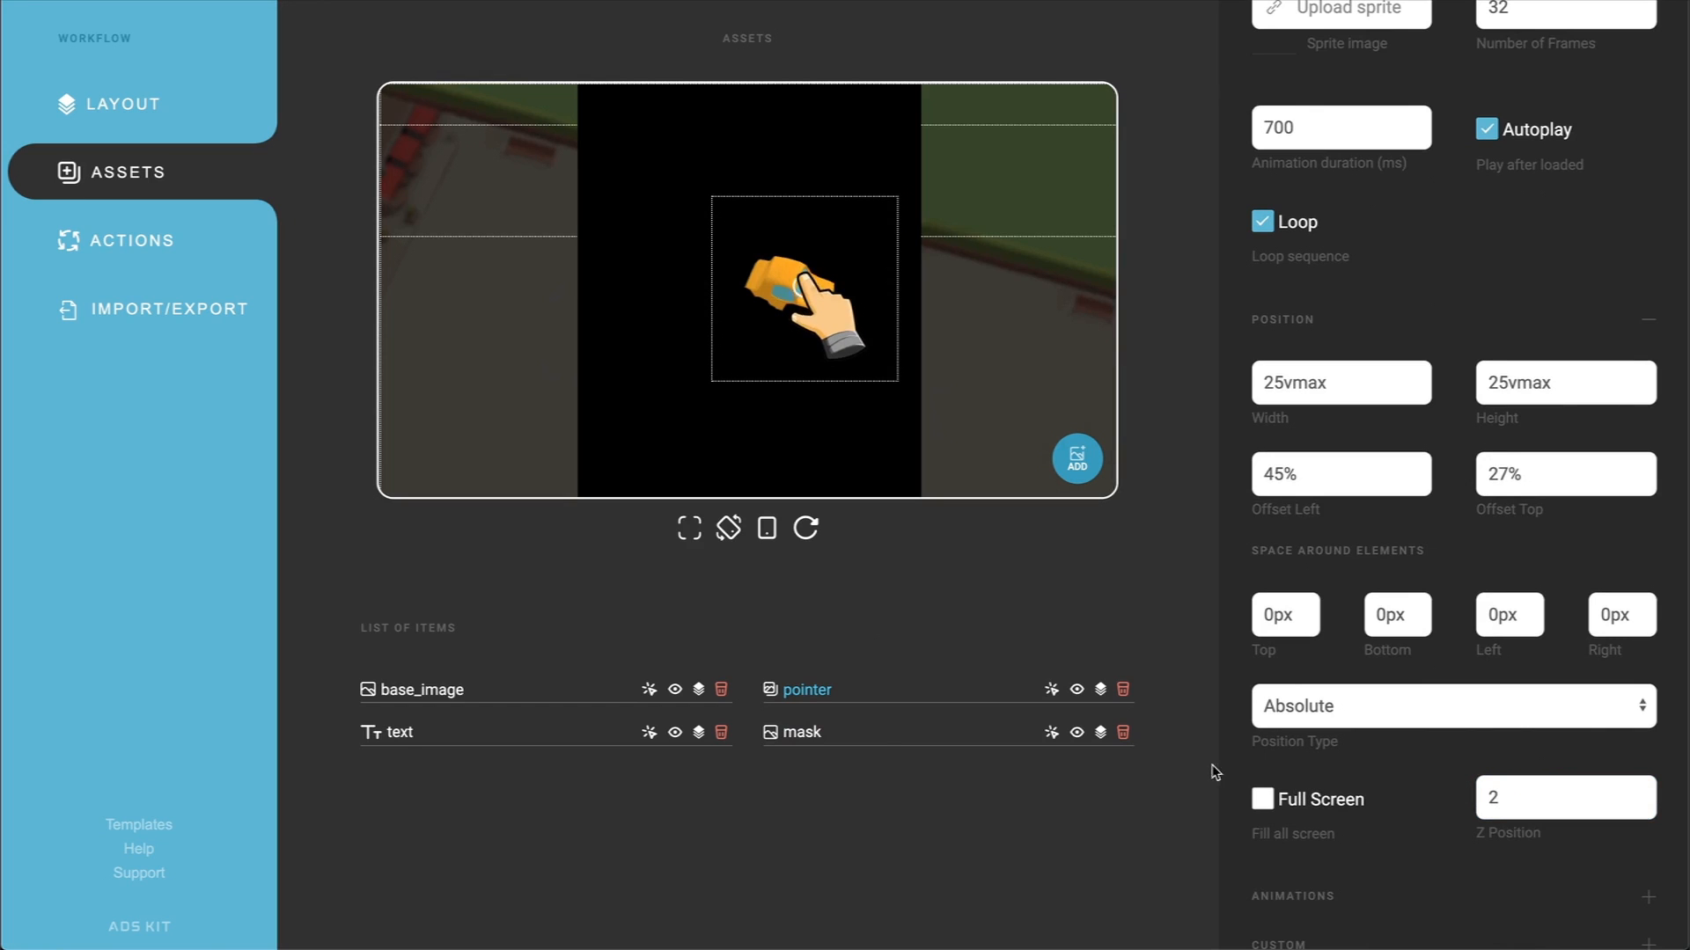
pyautogui.click(385, 734)
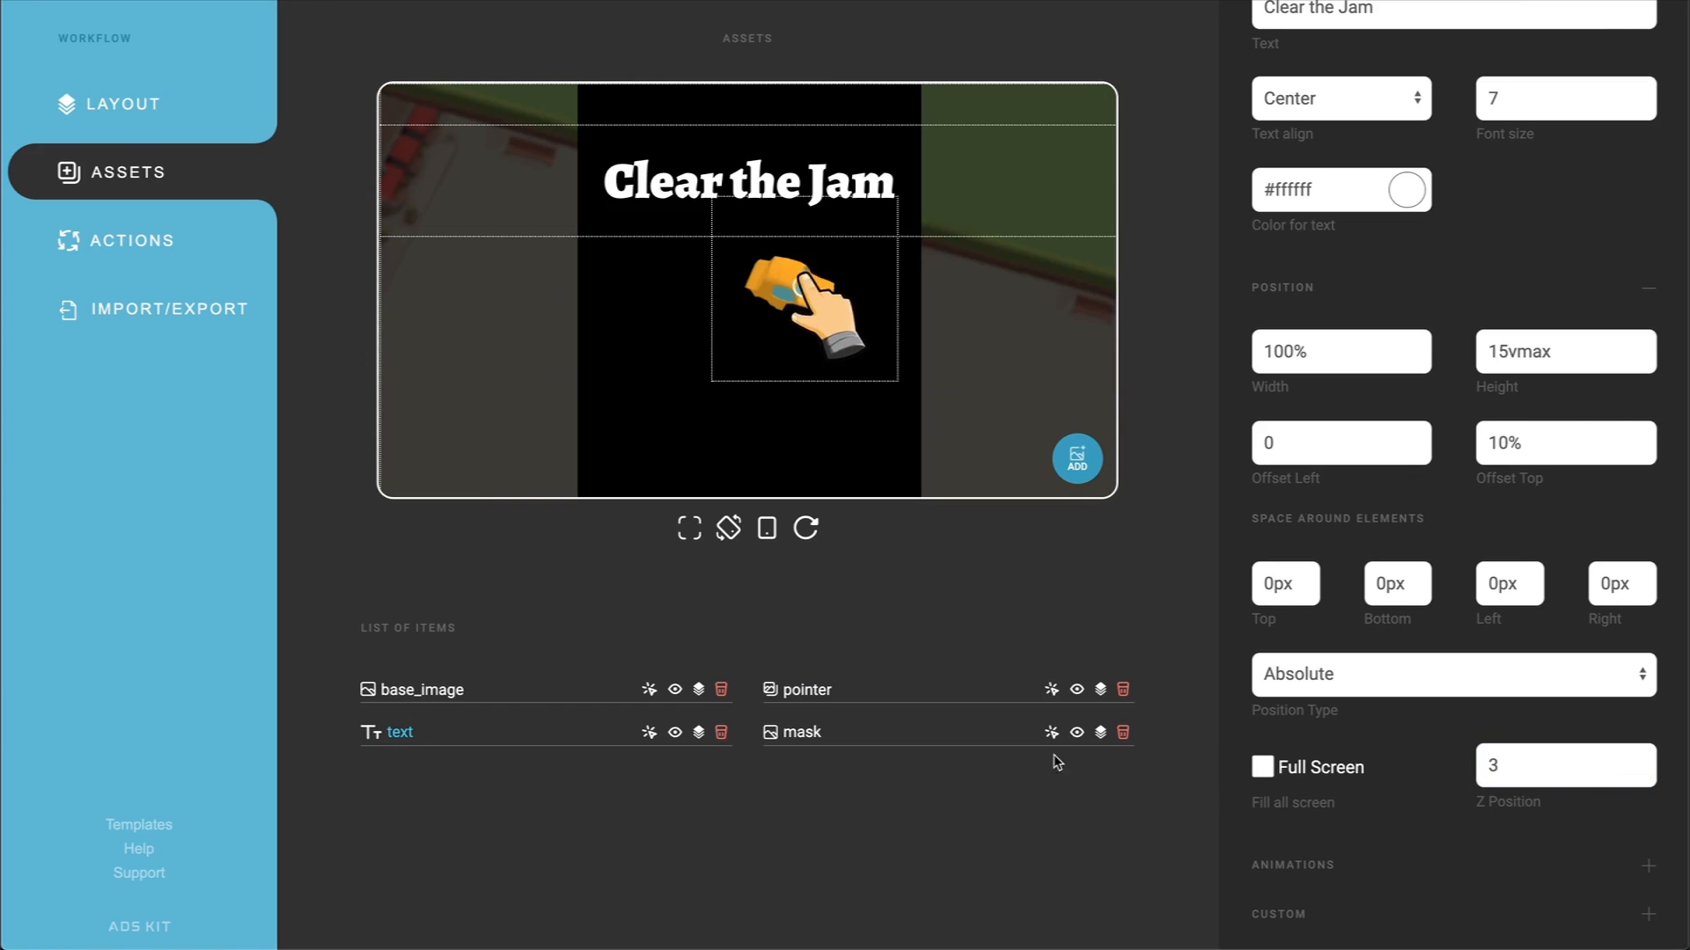
# Step: Lower the opacity of the mask image so the game image shows through it
pyautogui.click(802, 733)
pyautogui.scroll(4, 1388, 373)
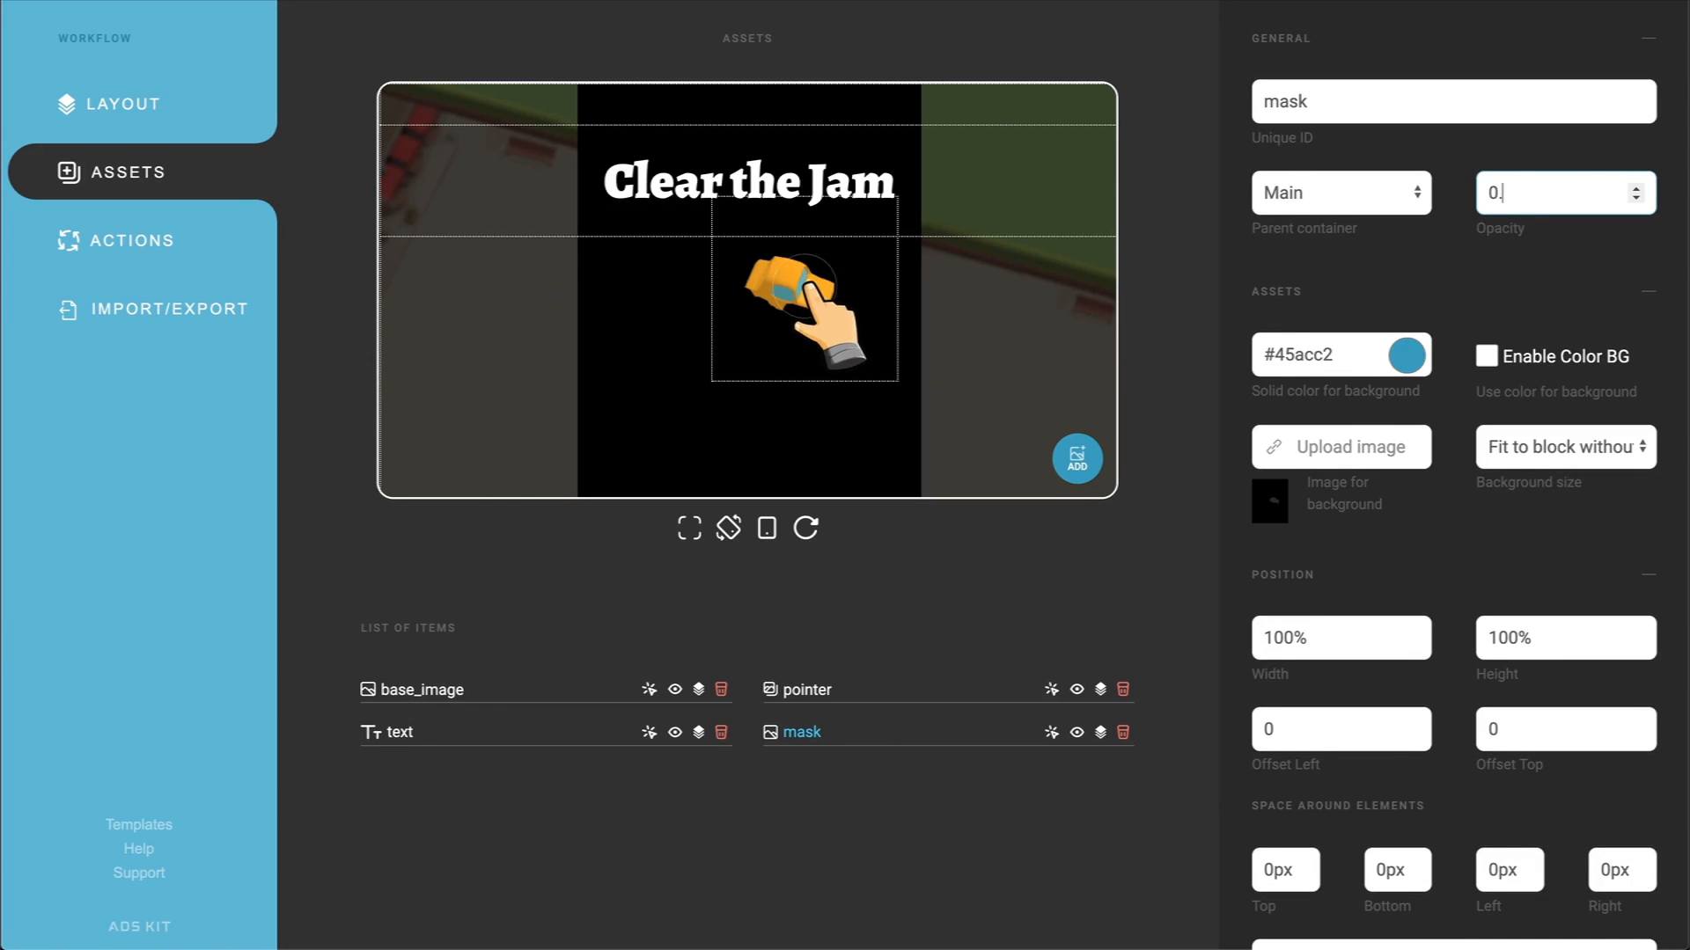
pyautogui.click(1167, 336)
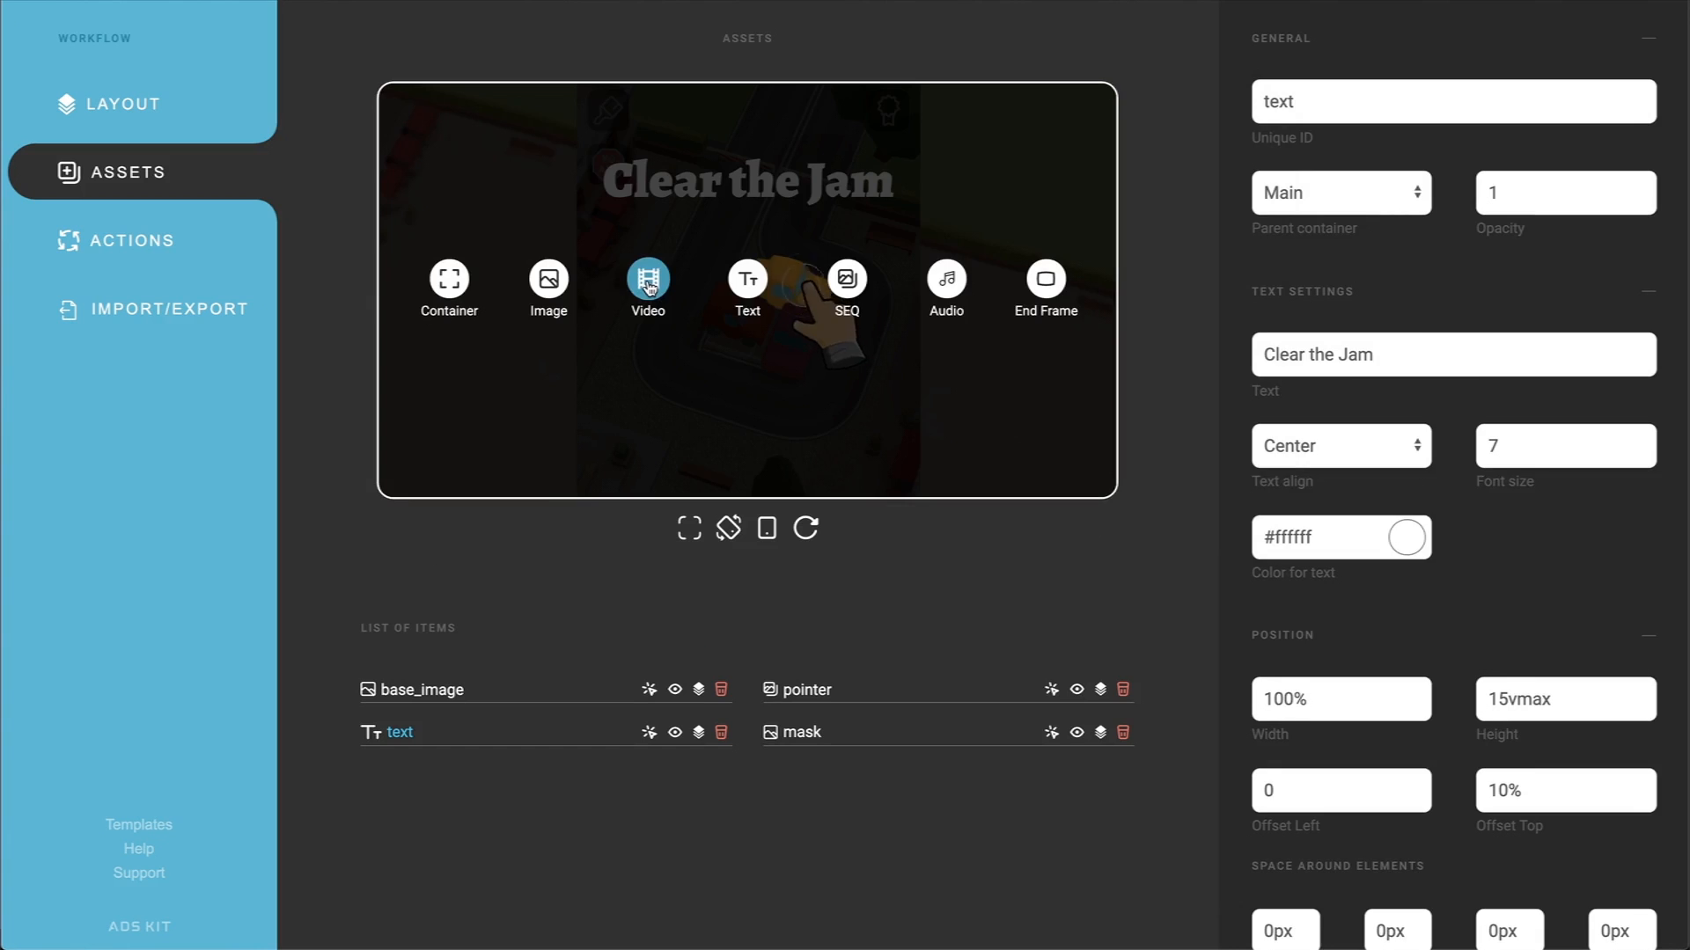
# Step: Add a video asset using video.mp4 and give it the unique ID video
pyautogui.click(649, 280)
pyautogui.click(1330, 358)
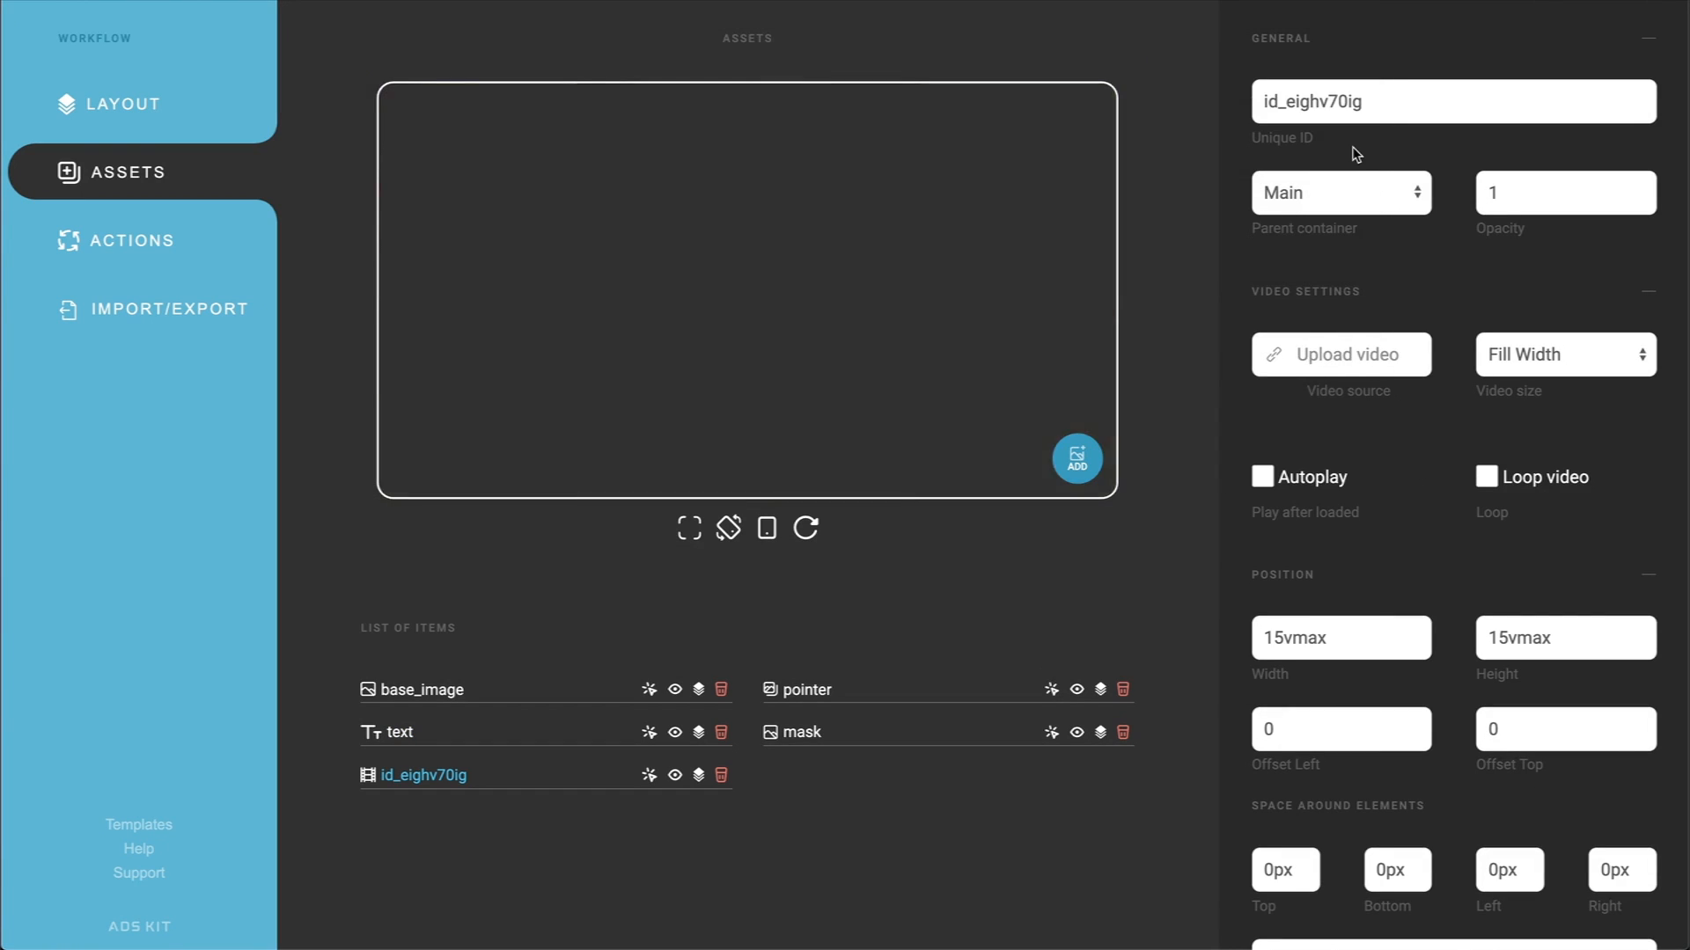
pyautogui.moveTo(1369, 104); pyautogui.dragTo(1185, 103)
pyautogui.write('video')
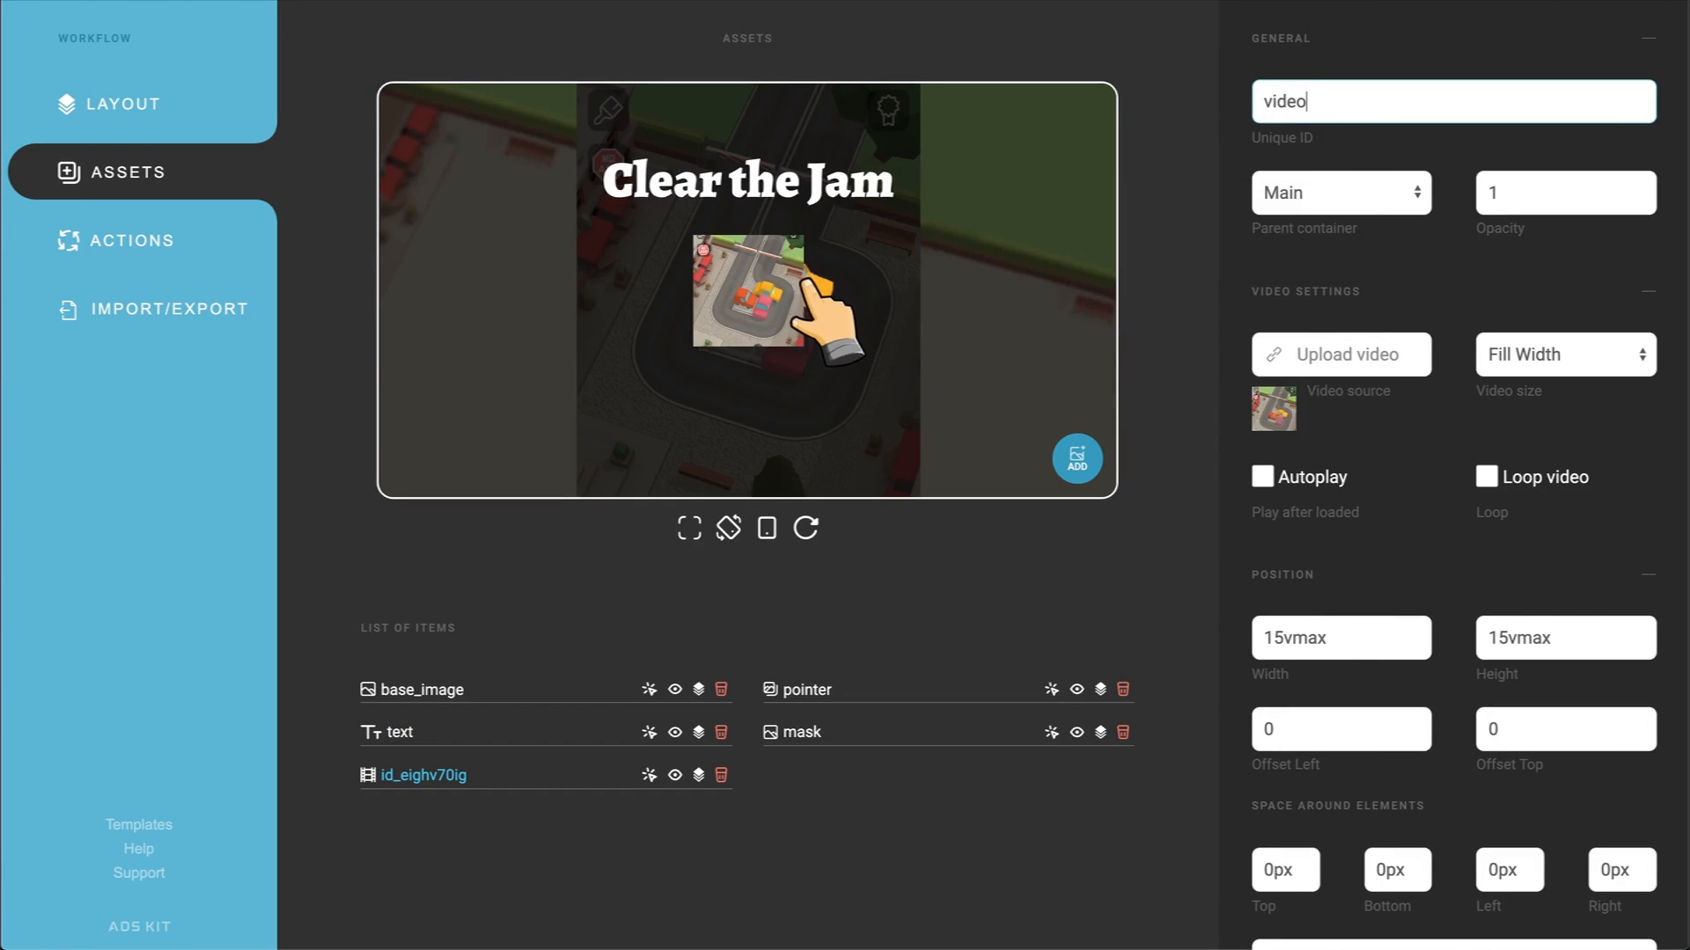
# Step: Set both the width and the height of the video to 100%
pyautogui.moveTo(1339, 640); pyautogui.dragTo(1203, 642)
pyautogui.write('100%')
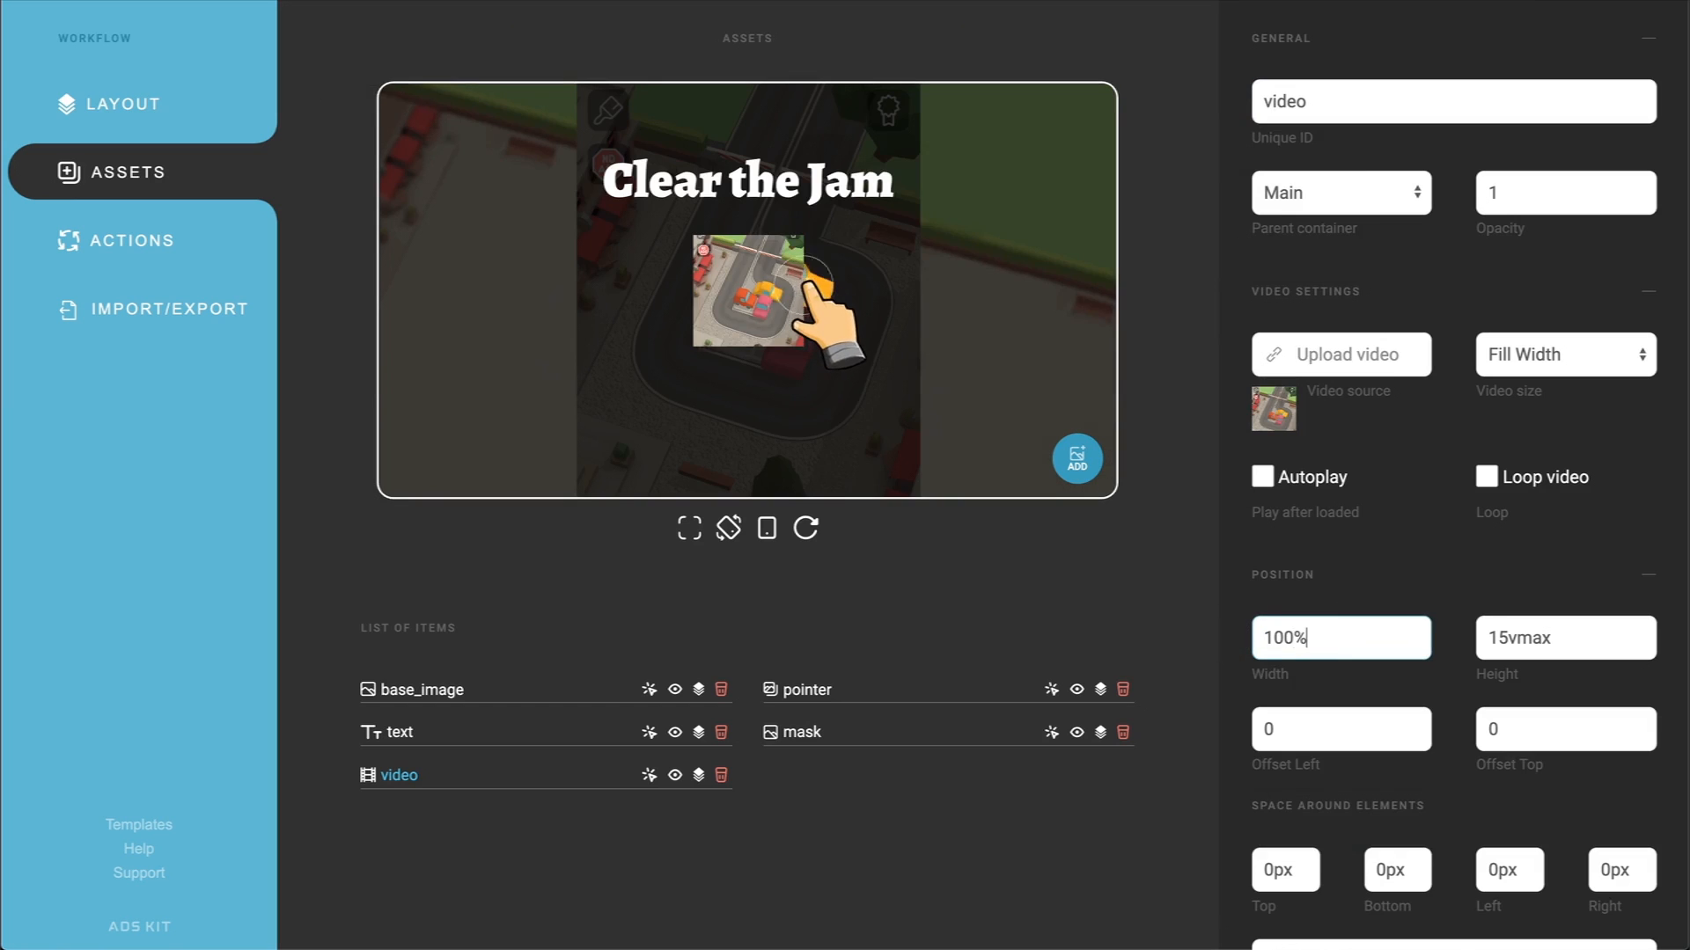
pyautogui.press('Tab')
pyautogui.write('100%')
pyautogui.click(1173, 639)
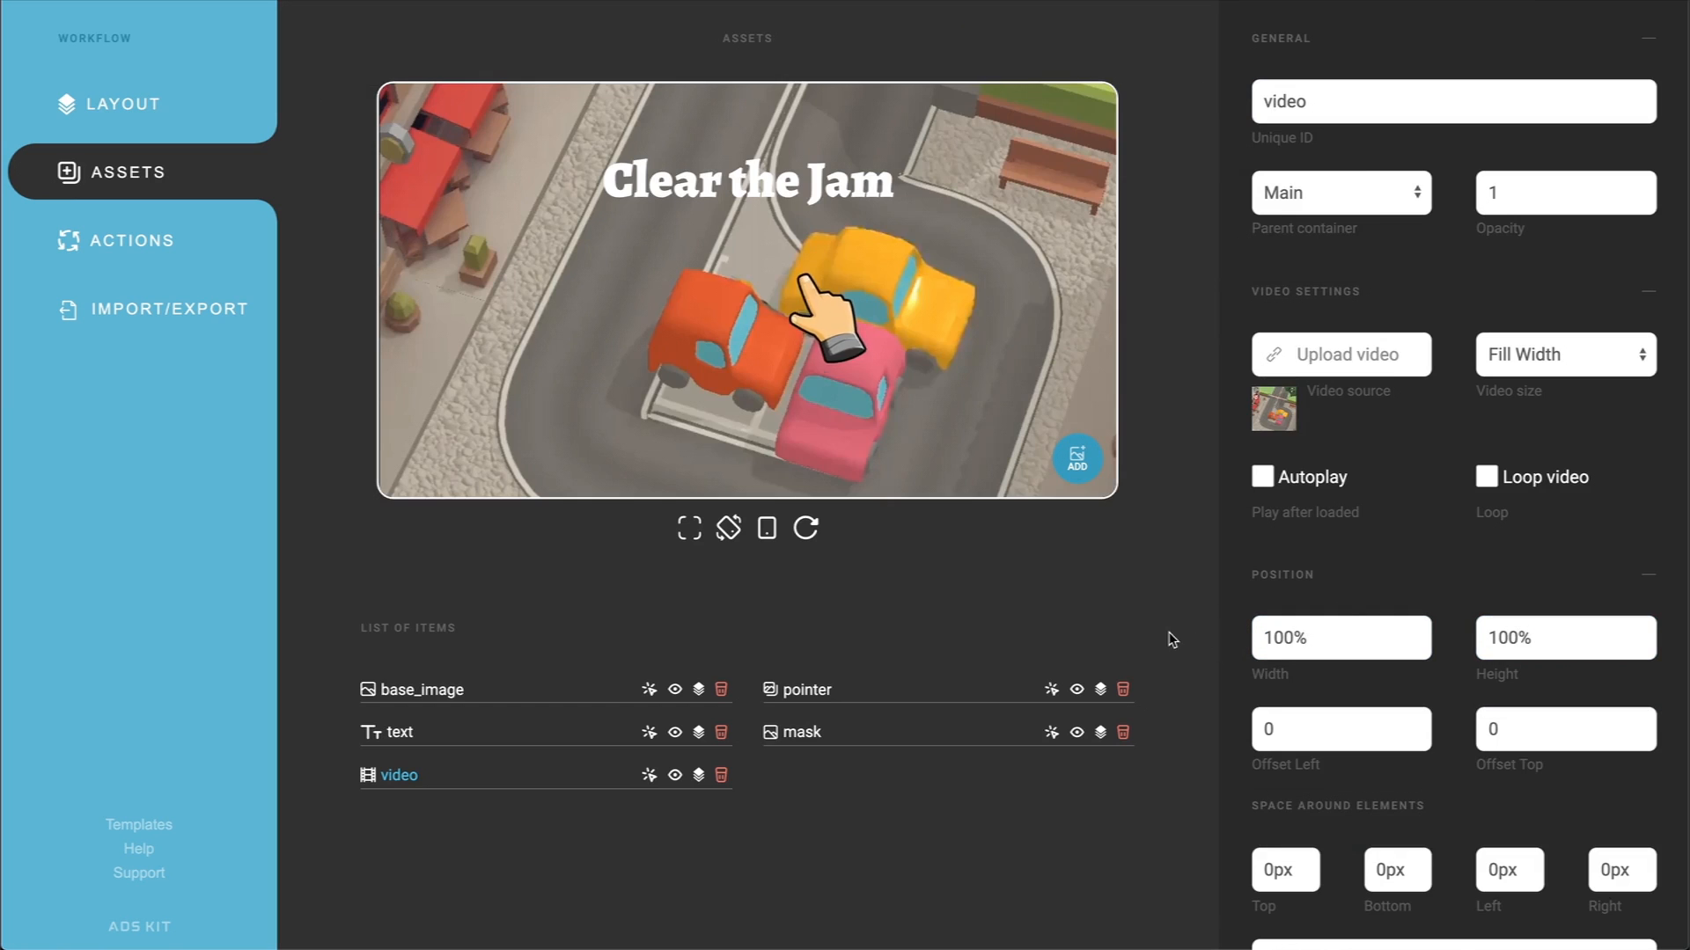
# Step: Give the video the Absolute position type and a Z position of 10
pyautogui.scroll(-3, 1348, 627)
pyautogui.click(1362, 699)
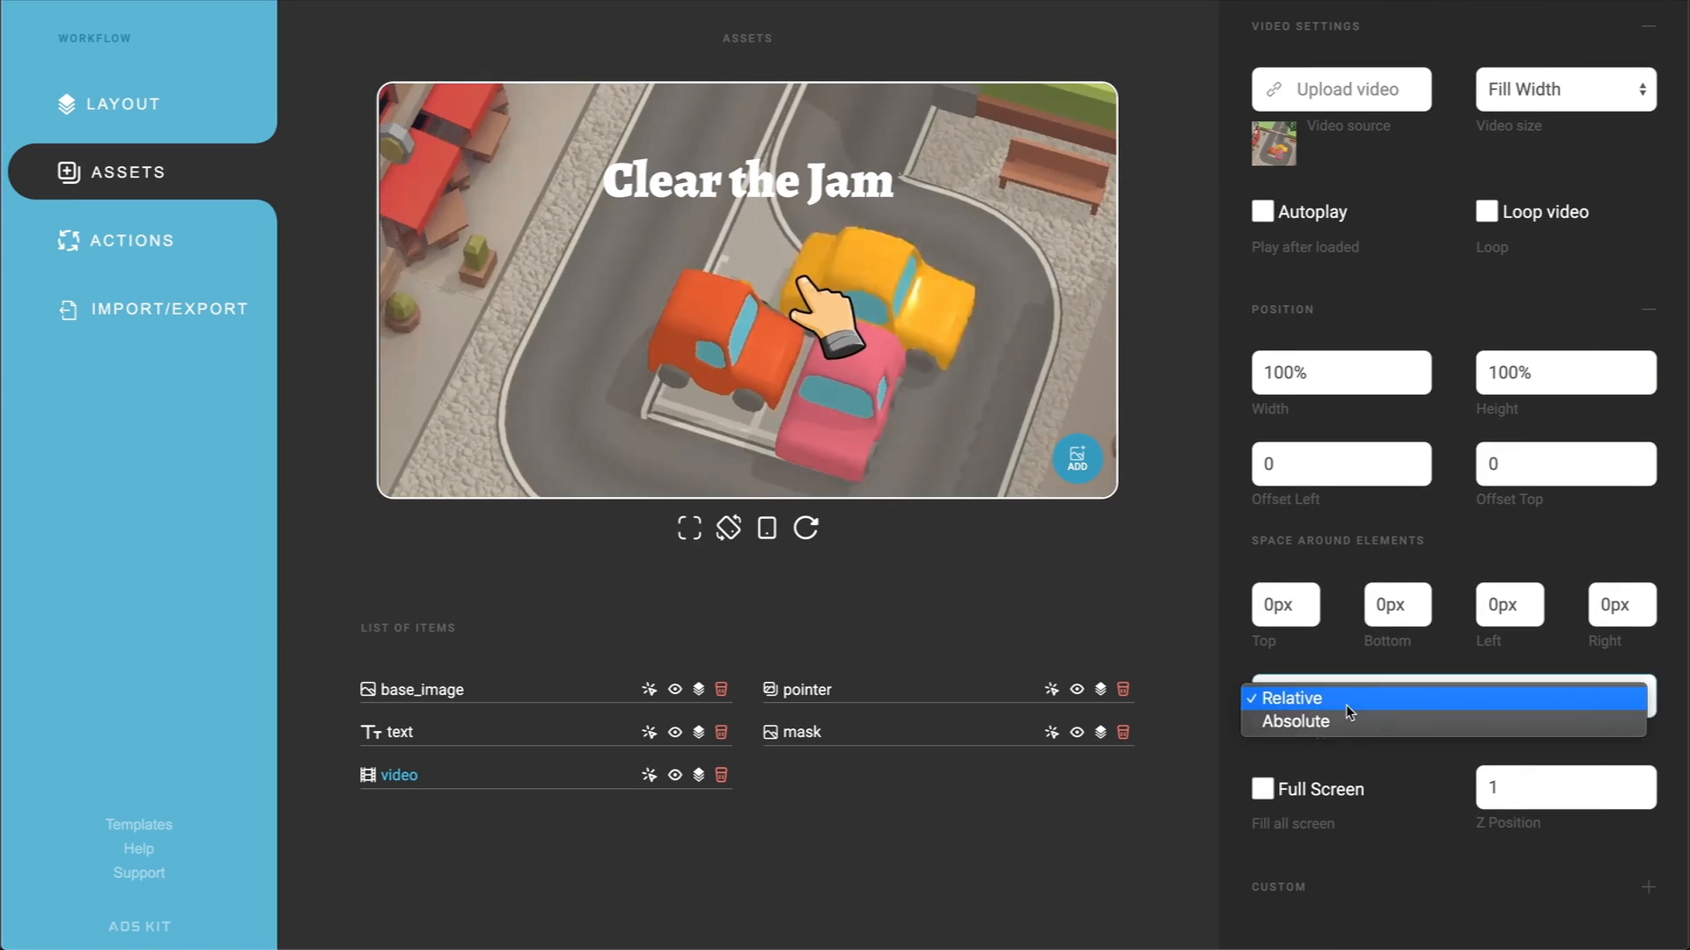
pyautogui.click(1331, 723)
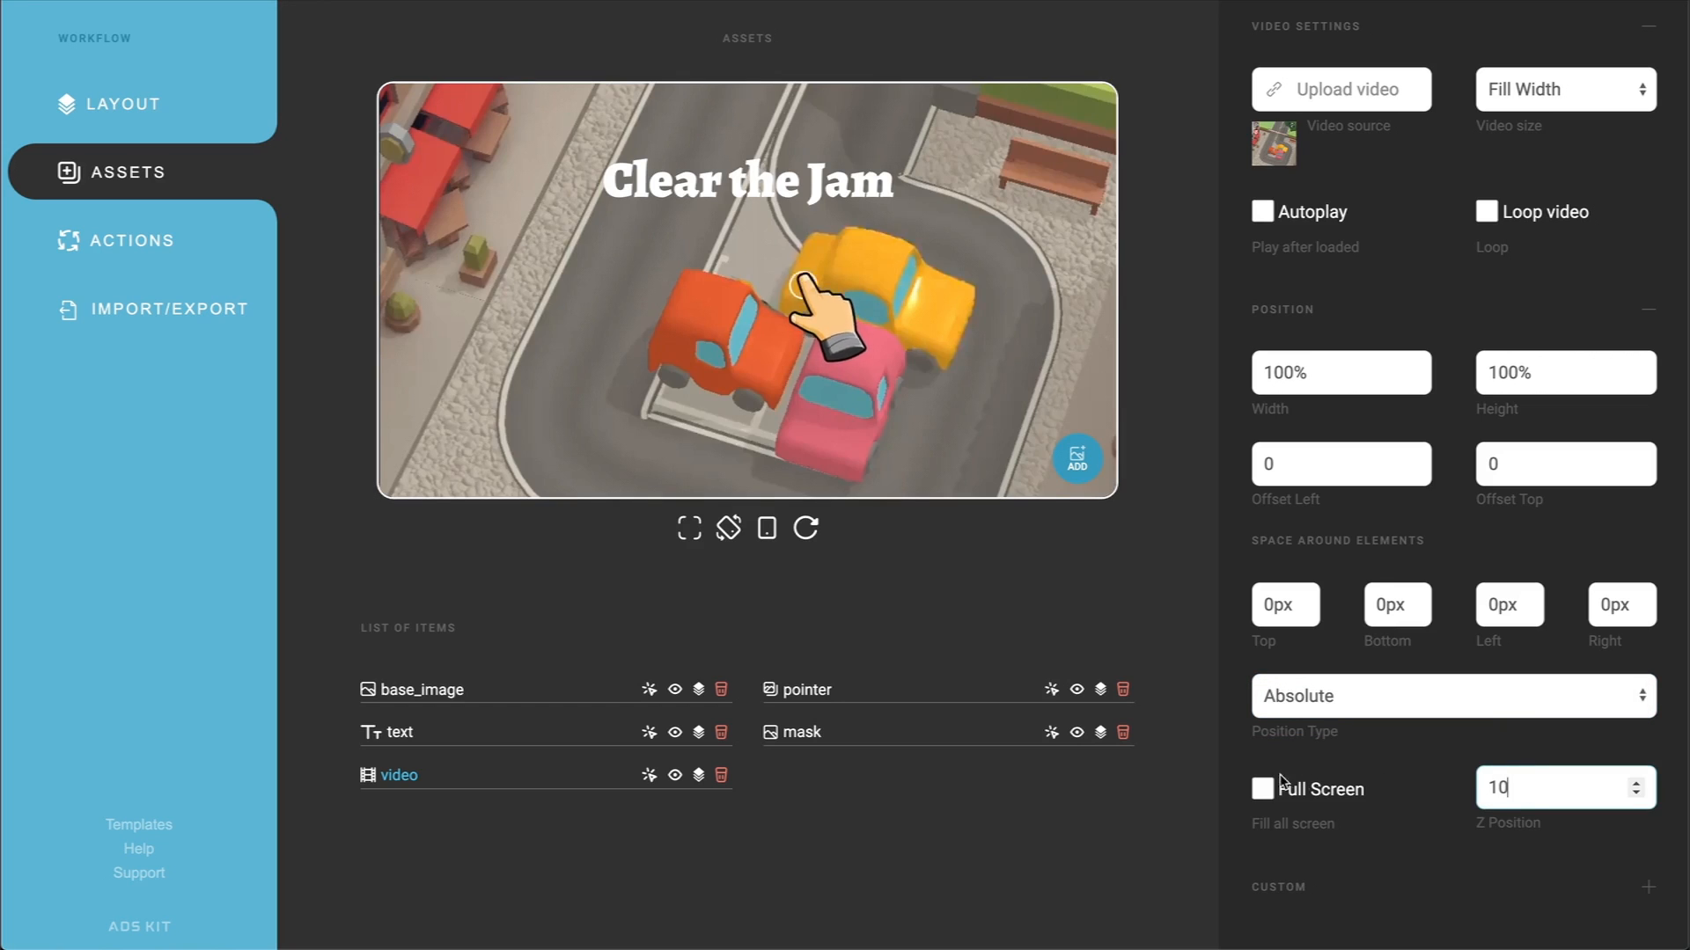
pyautogui.click(1203, 780)
# Step: Set the video size option to Fill Height
pyautogui.scroll(3, 1511, 354)
pyautogui.click(1564, 355)
pyautogui.click(1525, 384)
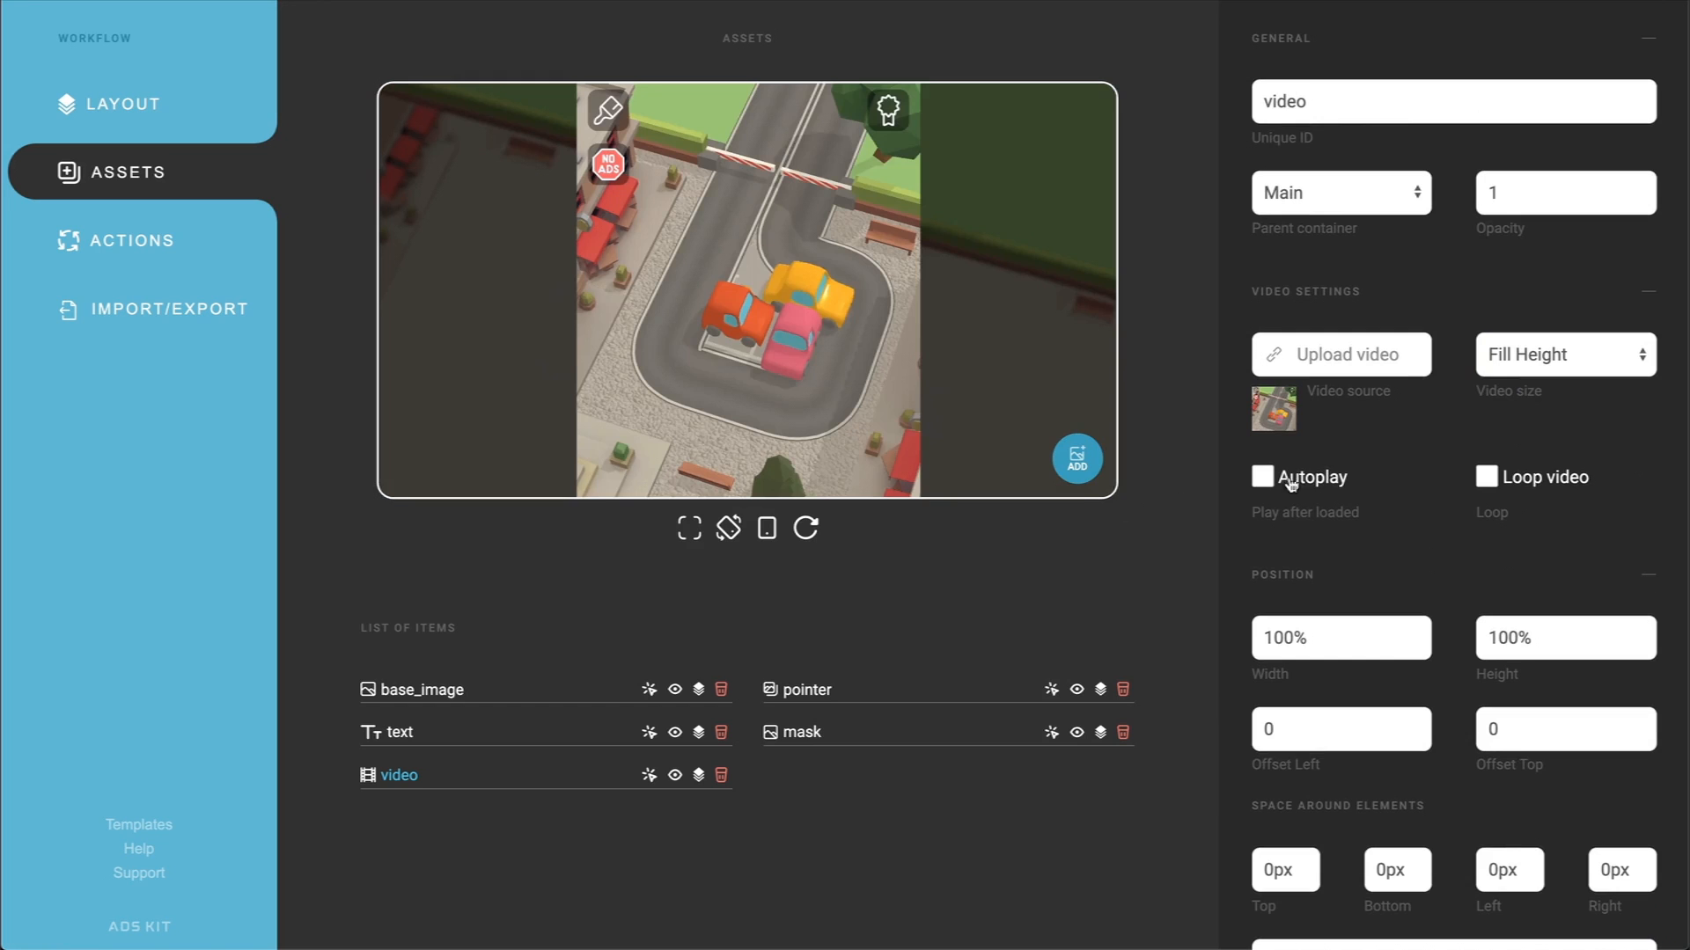
# Step: Preview the video by briefly enabling Autoplay, and hide the video asset
pyautogui.click(1262, 477)
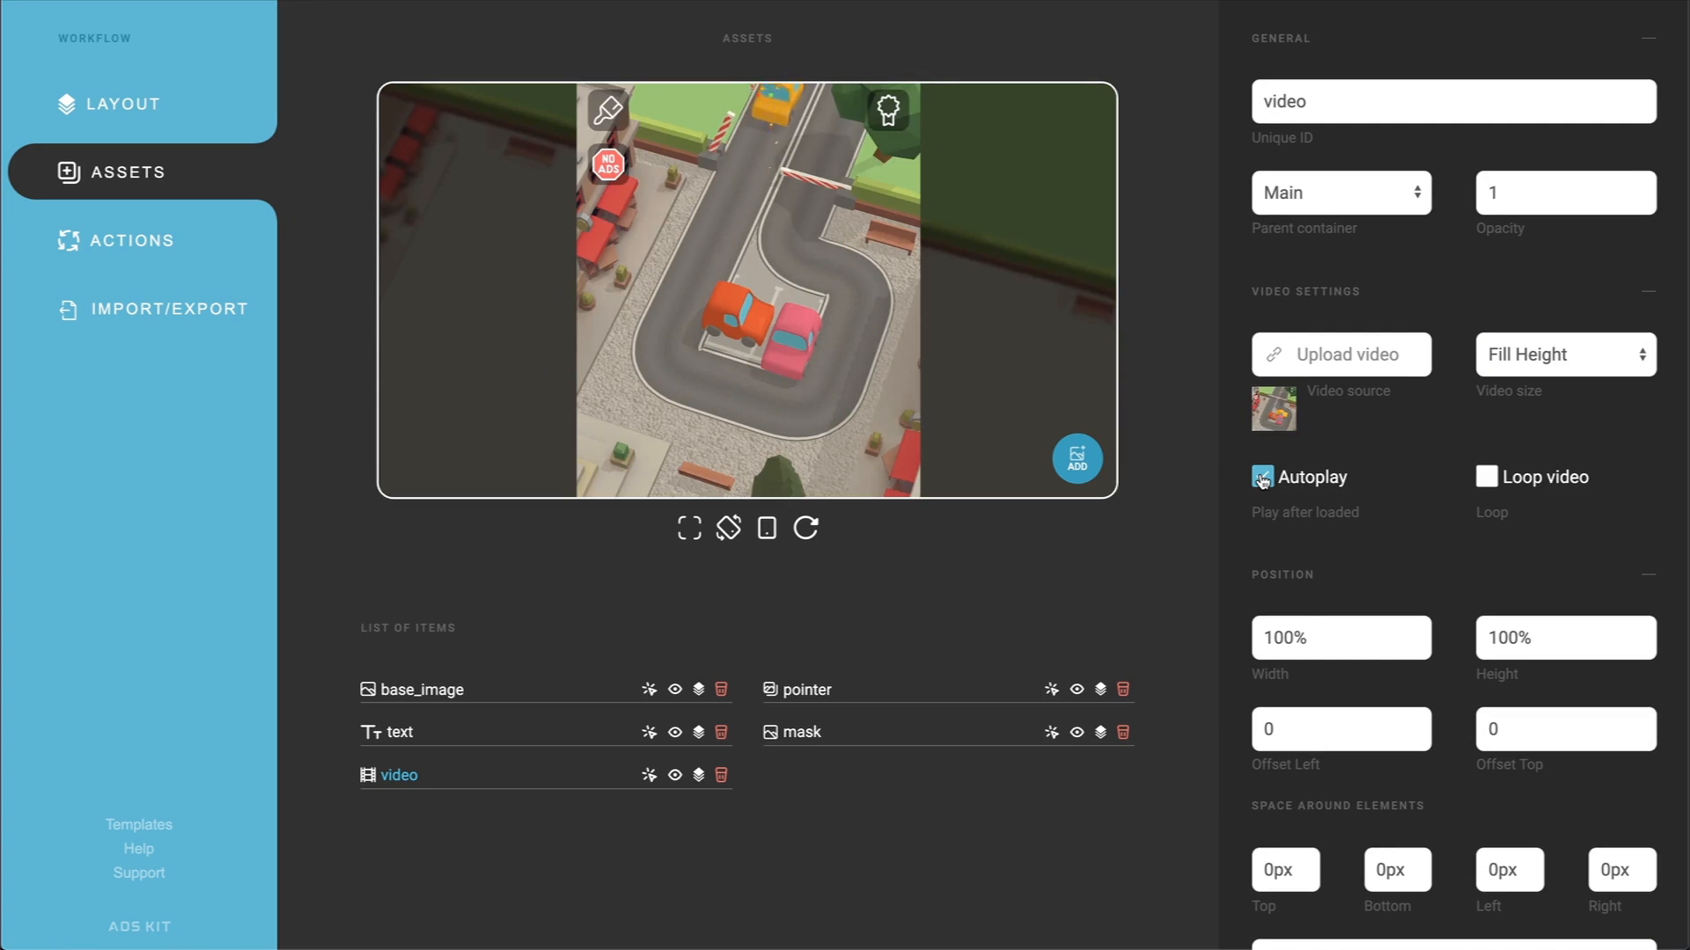
pyautogui.click(675, 779)
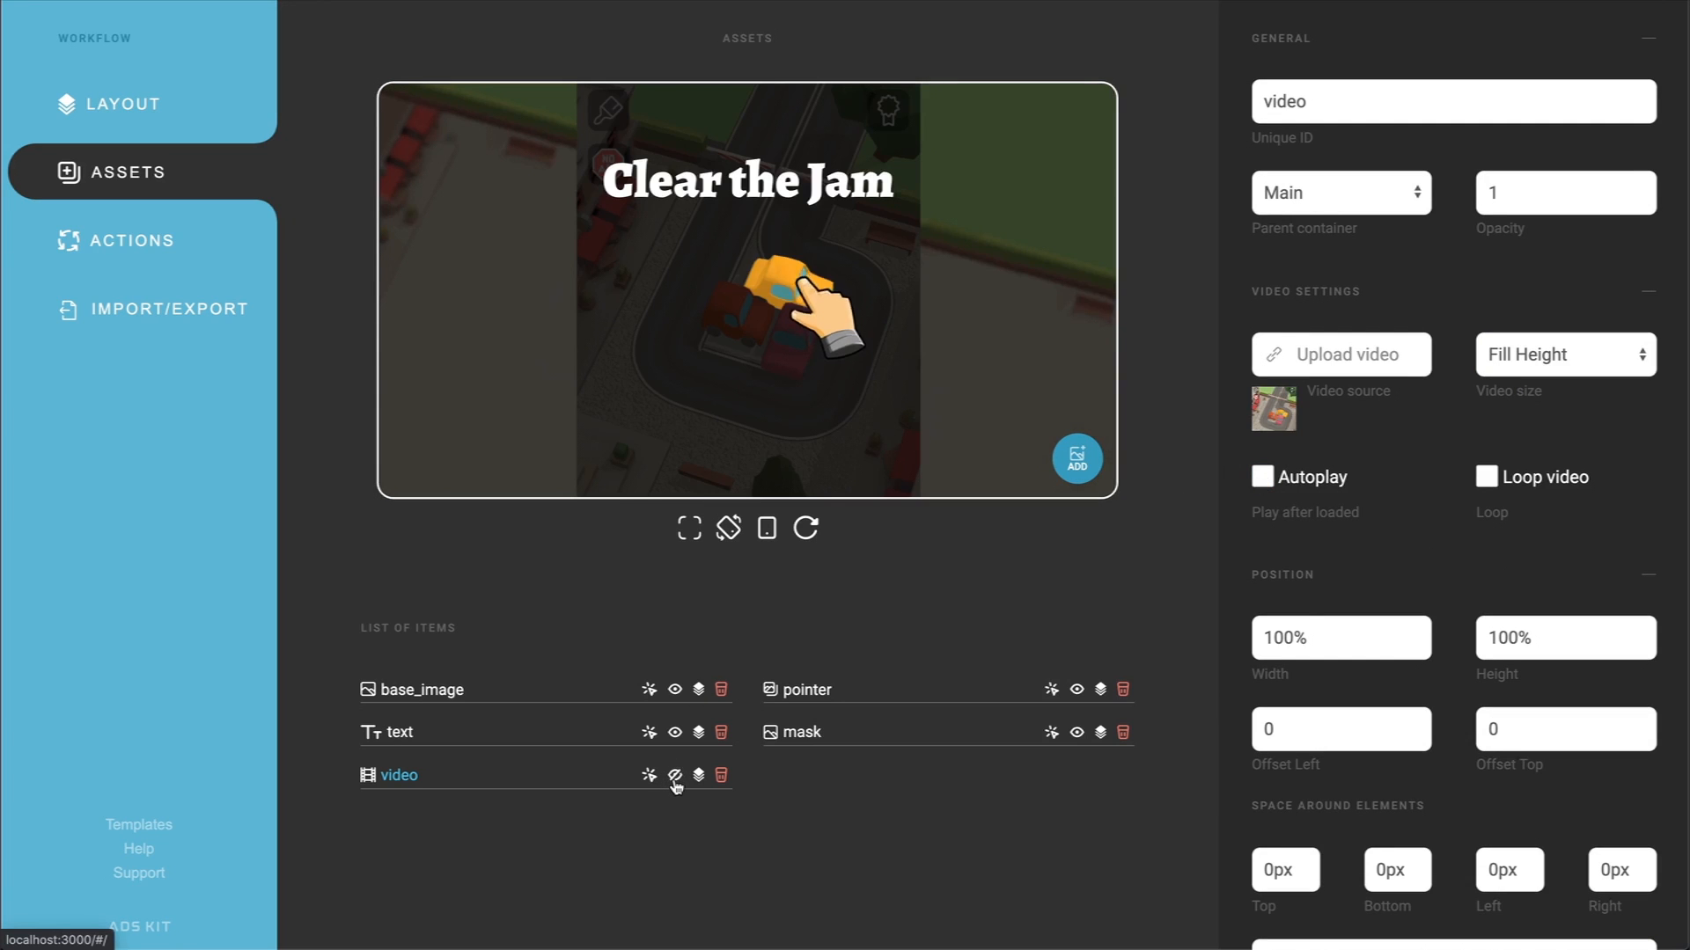
# Step: Apply a bounce loop animation to the "Clear the Jam" text with a delay of 2000 between iterations
pyautogui.click(397, 738)
pyautogui.scroll(-4, 1369, 573)
pyautogui.click(1304, 837)
pyautogui.scroll(-2, 1299, 843)
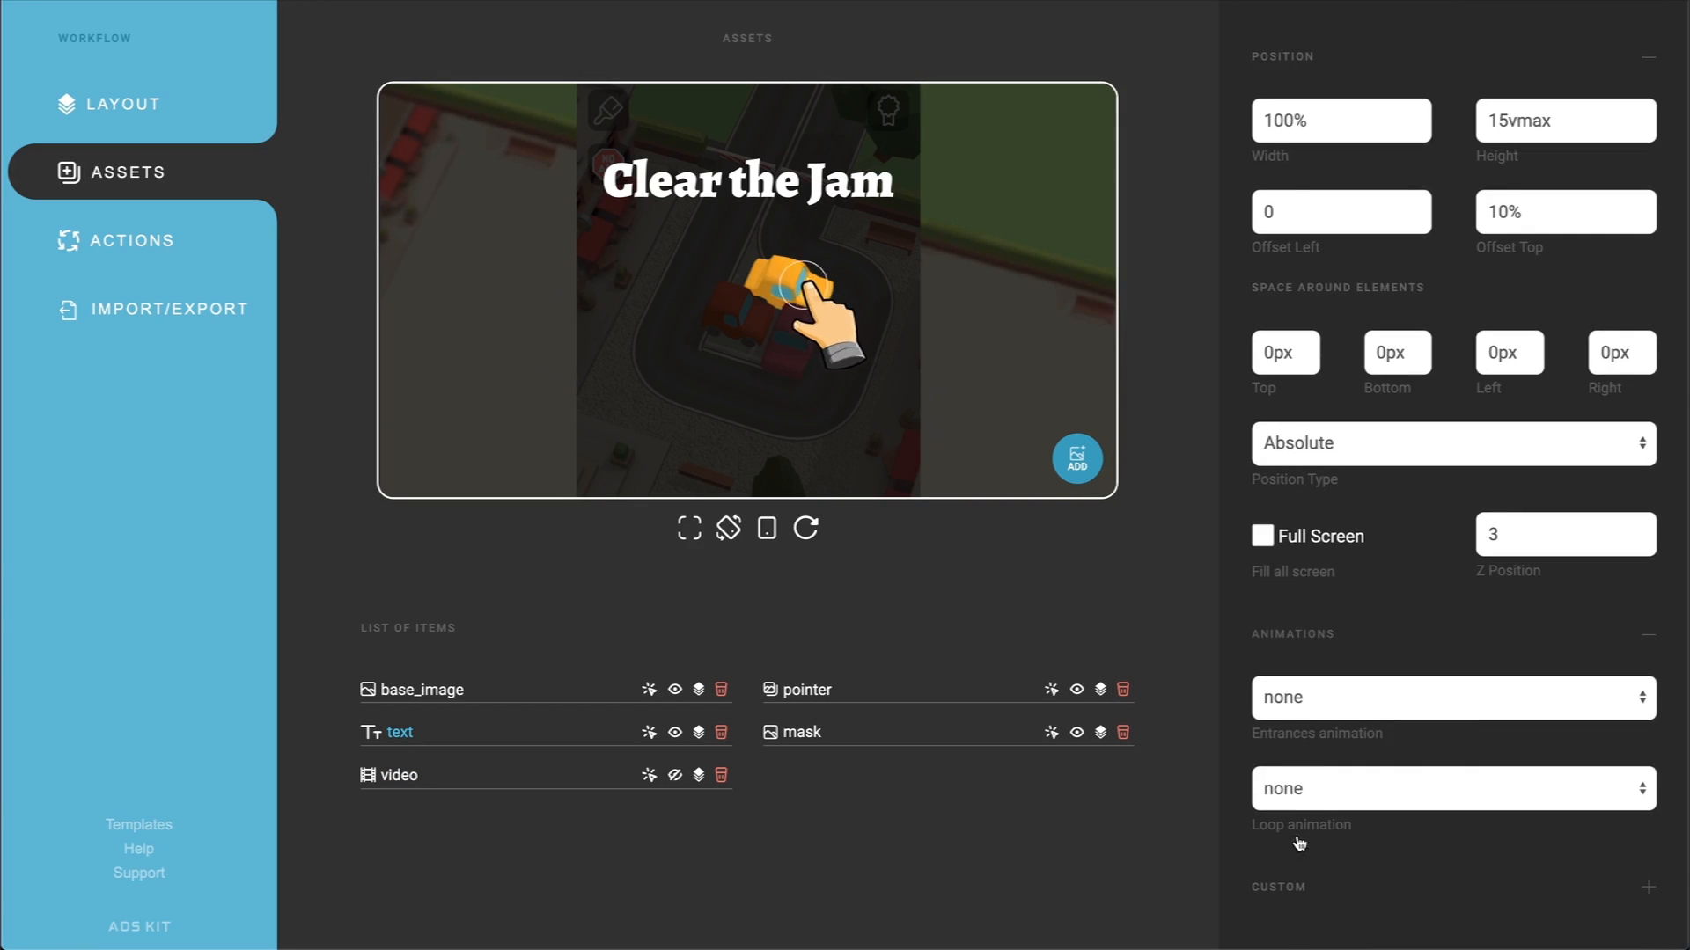
pyautogui.click(1352, 802)
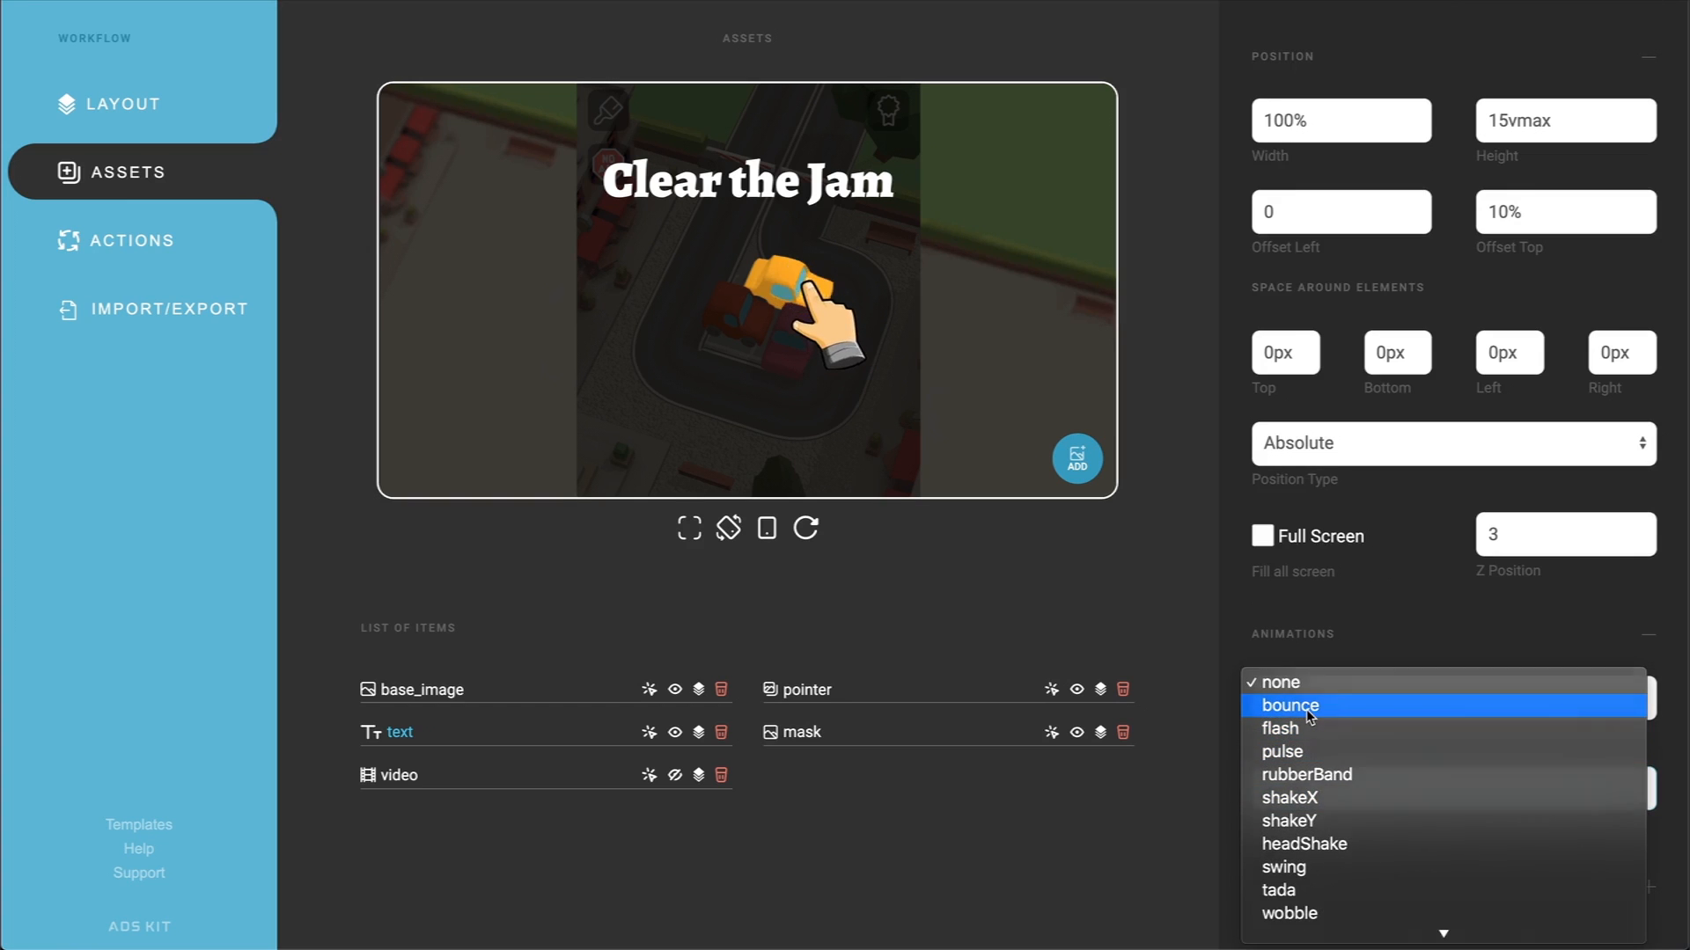
pyautogui.click(1316, 700)
pyautogui.scroll(-2, 1313, 723)
pyautogui.click(1263, 816)
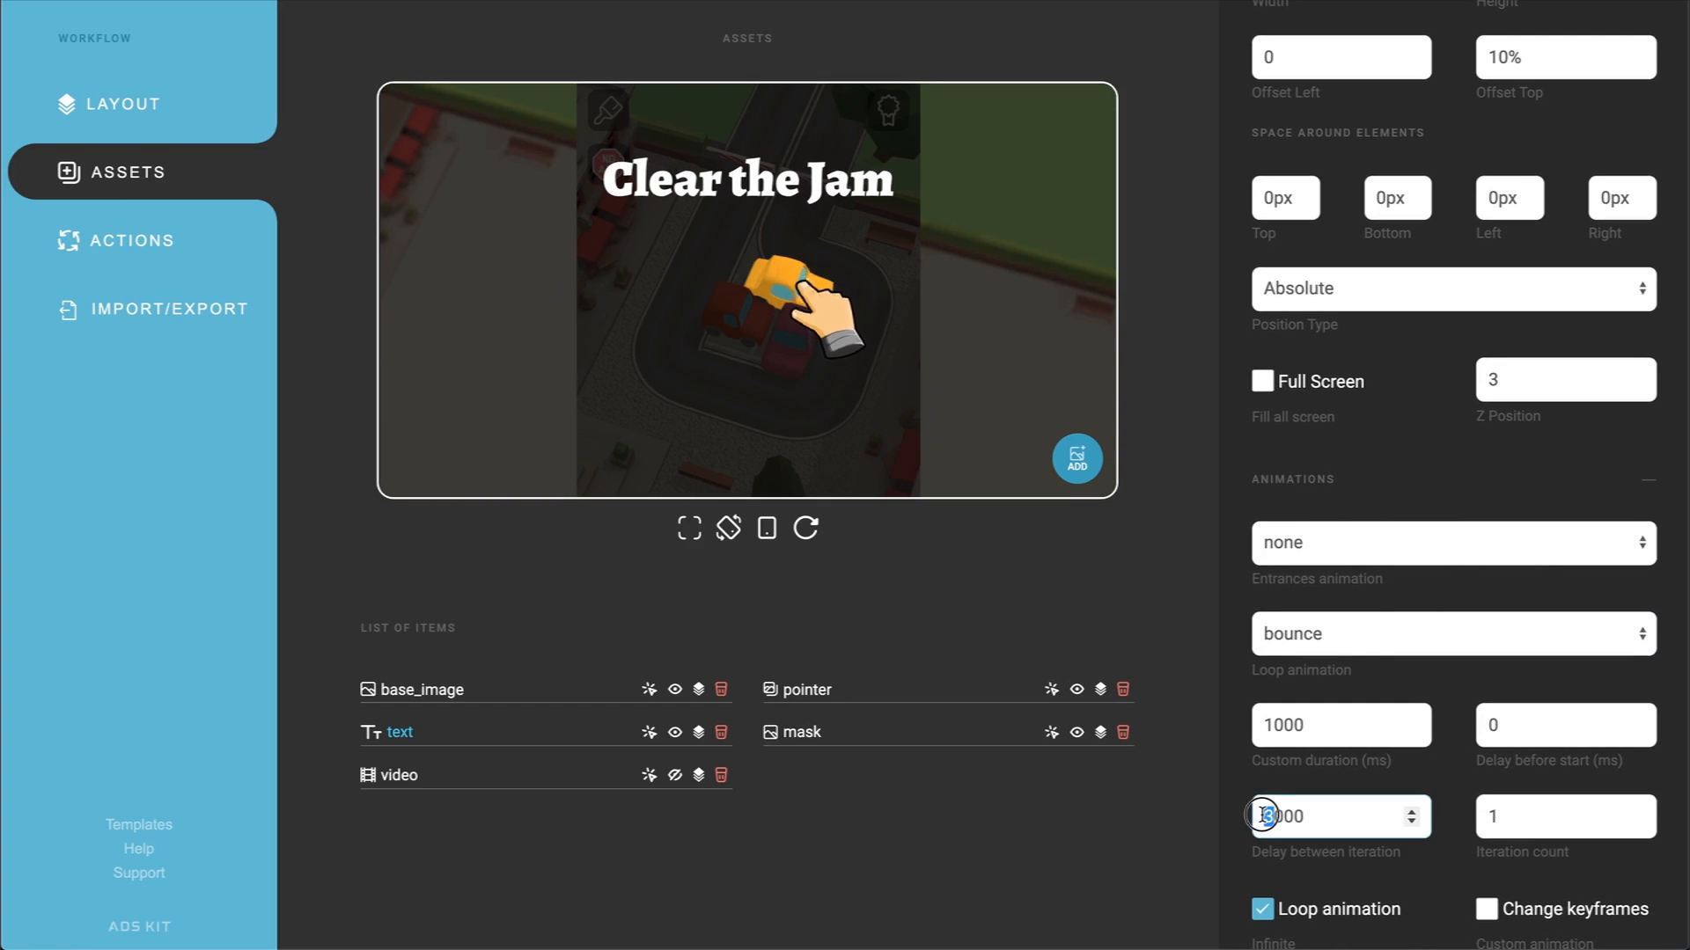
pyautogui.write('2')
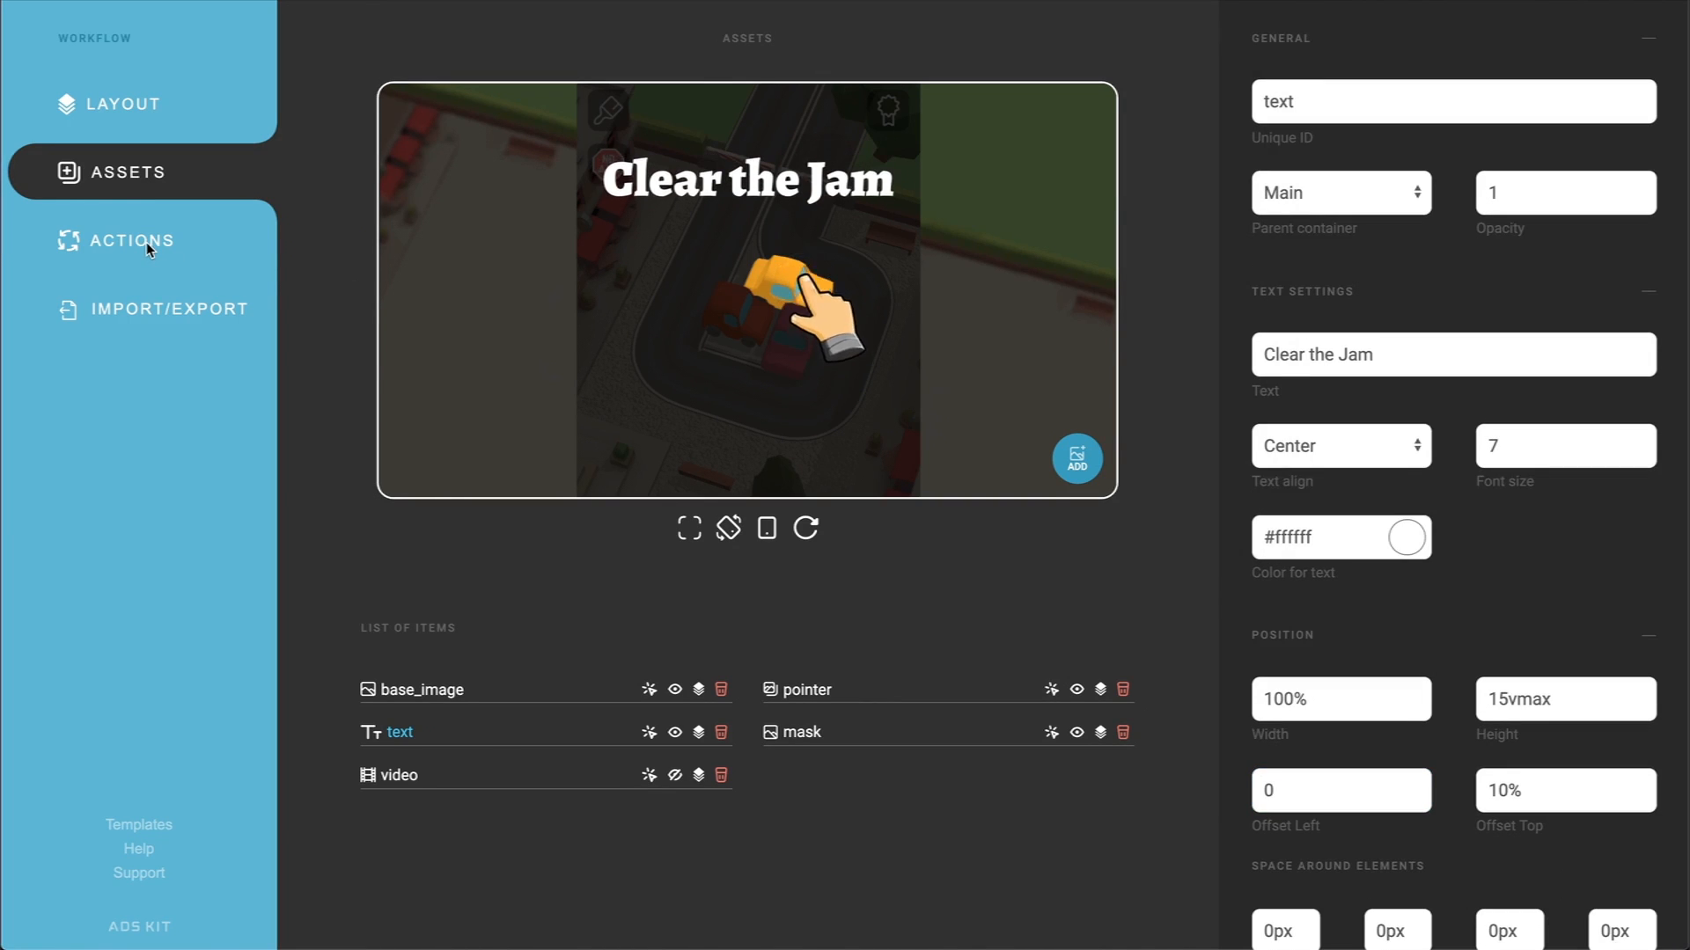
# Step: Add a Touch node for base_image to the action flow, connect Start to it and move the CTA node lower
pyautogui.click(146, 241)
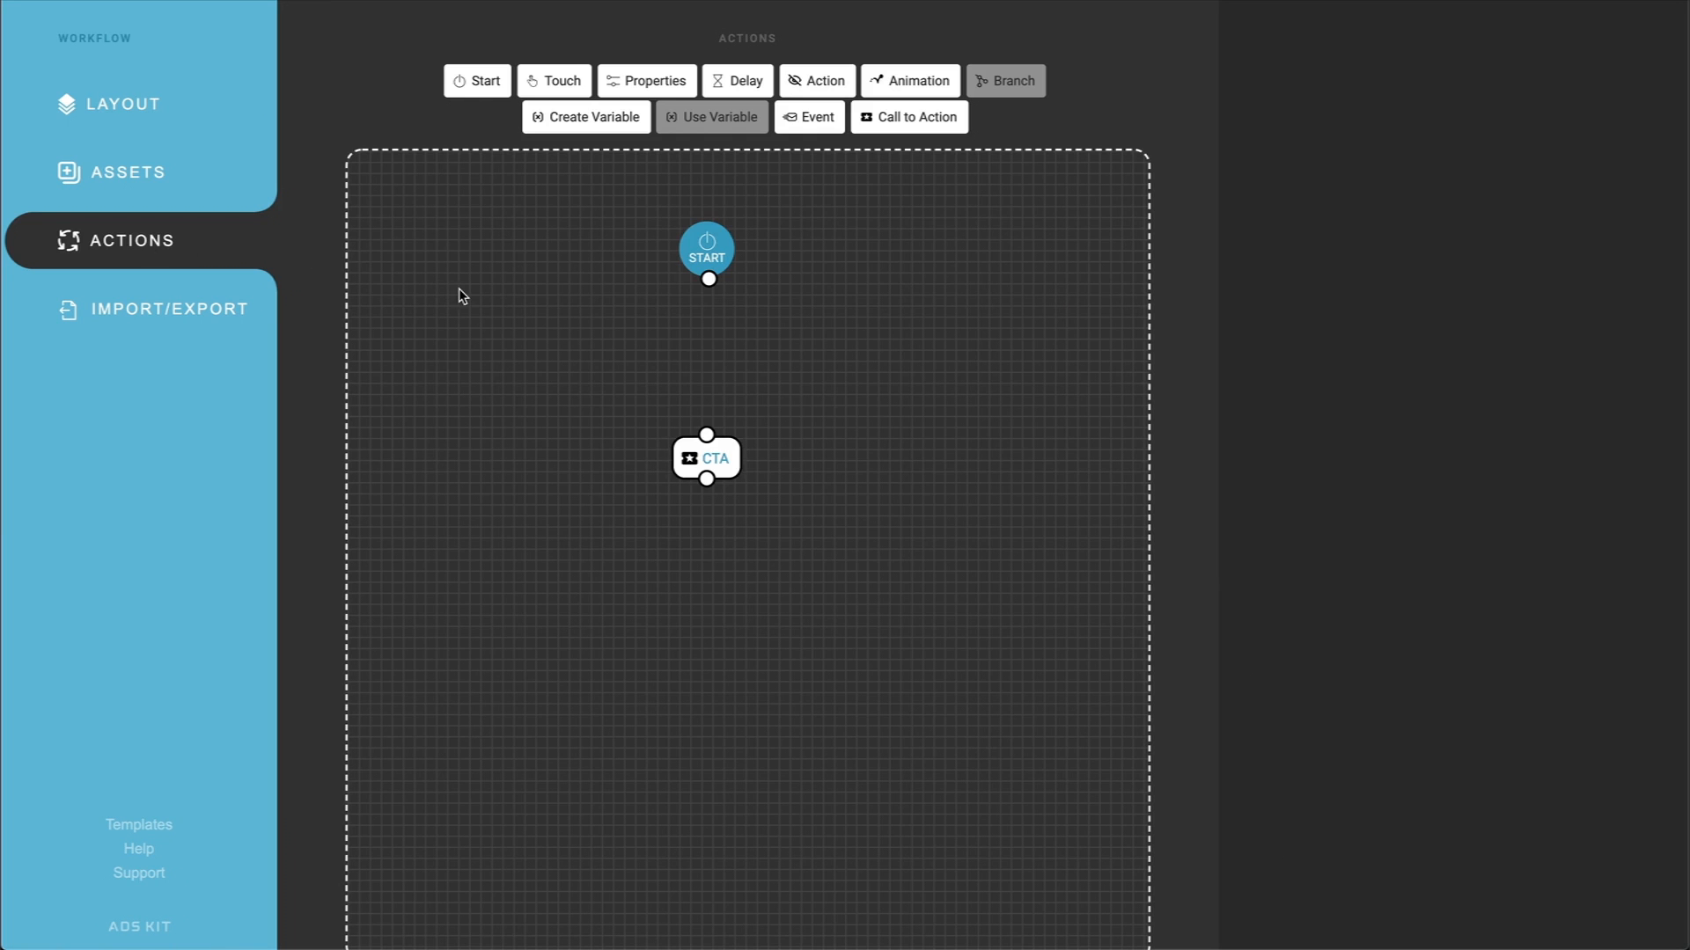
pyautogui.moveTo(554, 80); pyautogui.dragTo(672, 351)
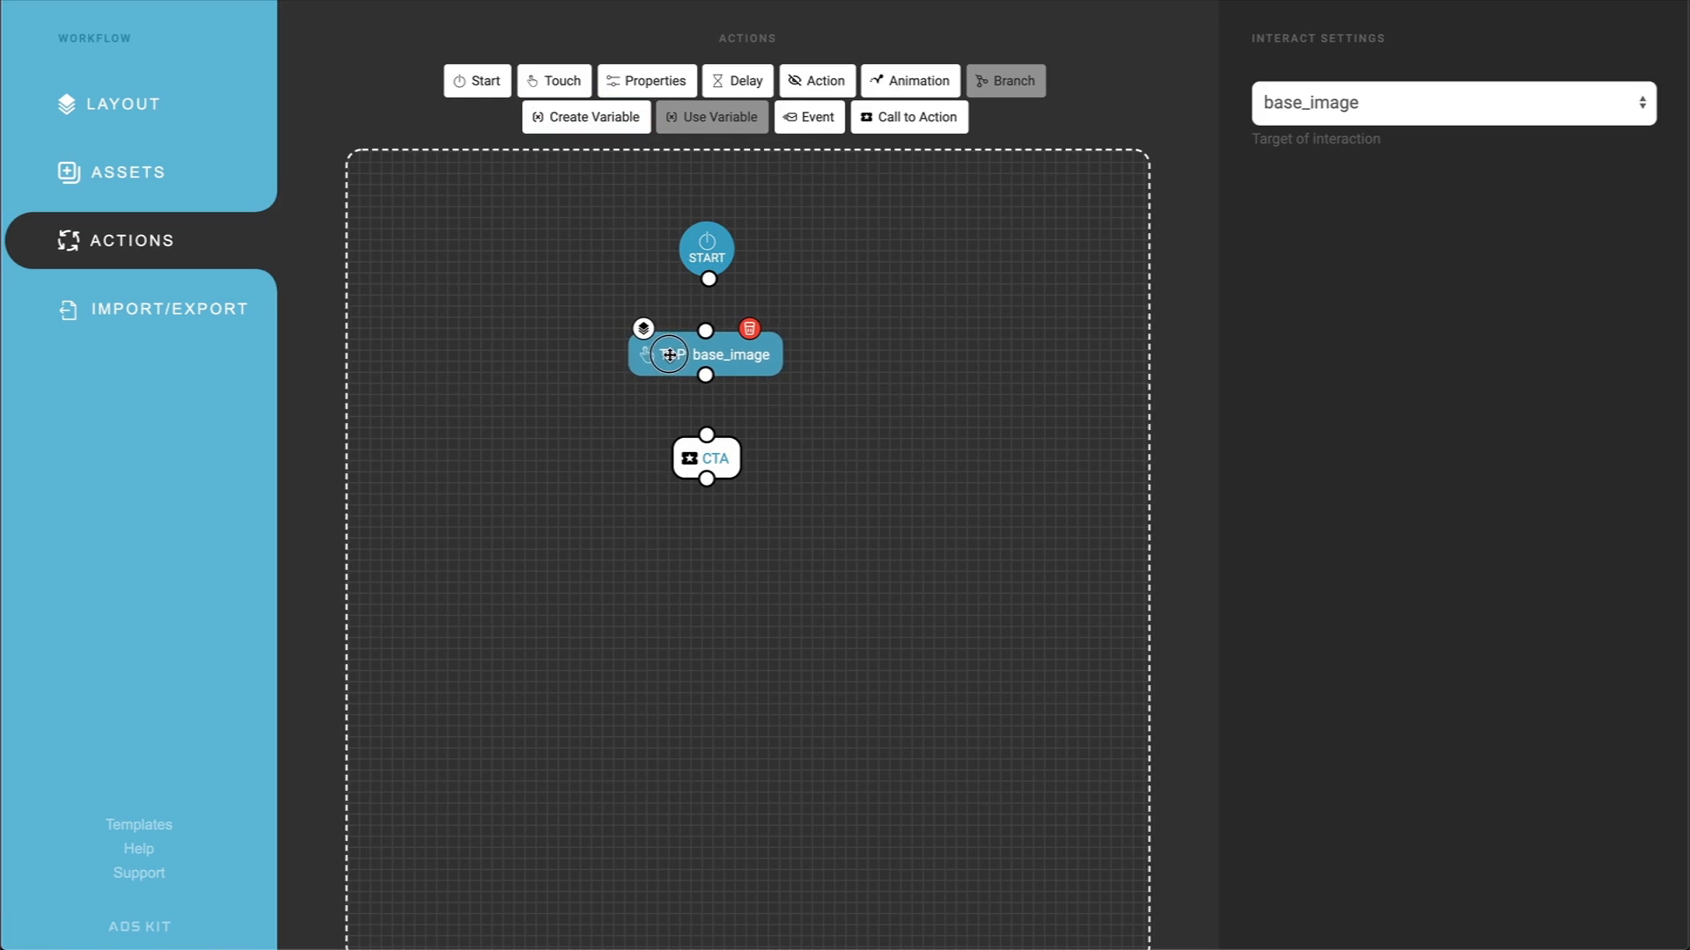
pyautogui.moveTo(729, 468); pyautogui.dragTo(736, 579)
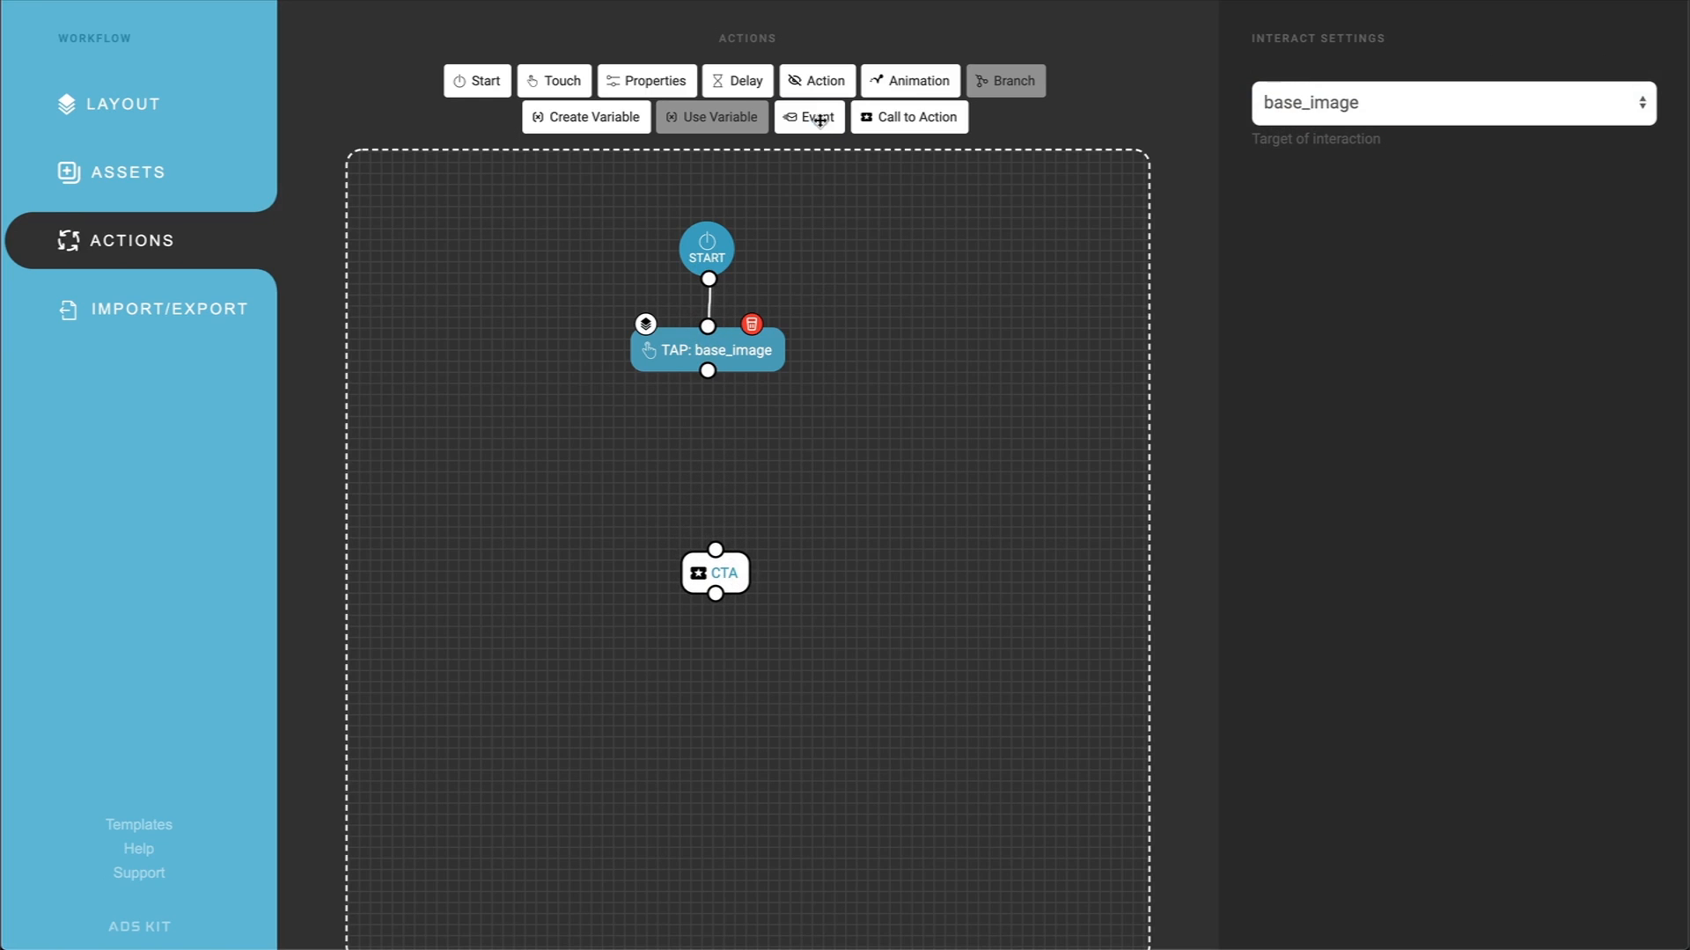
# Step: Add two Action nodes below the tap node and set the first one to Show the video
pyautogui.moveTo(818, 79); pyautogui.dragTo(616, 476)
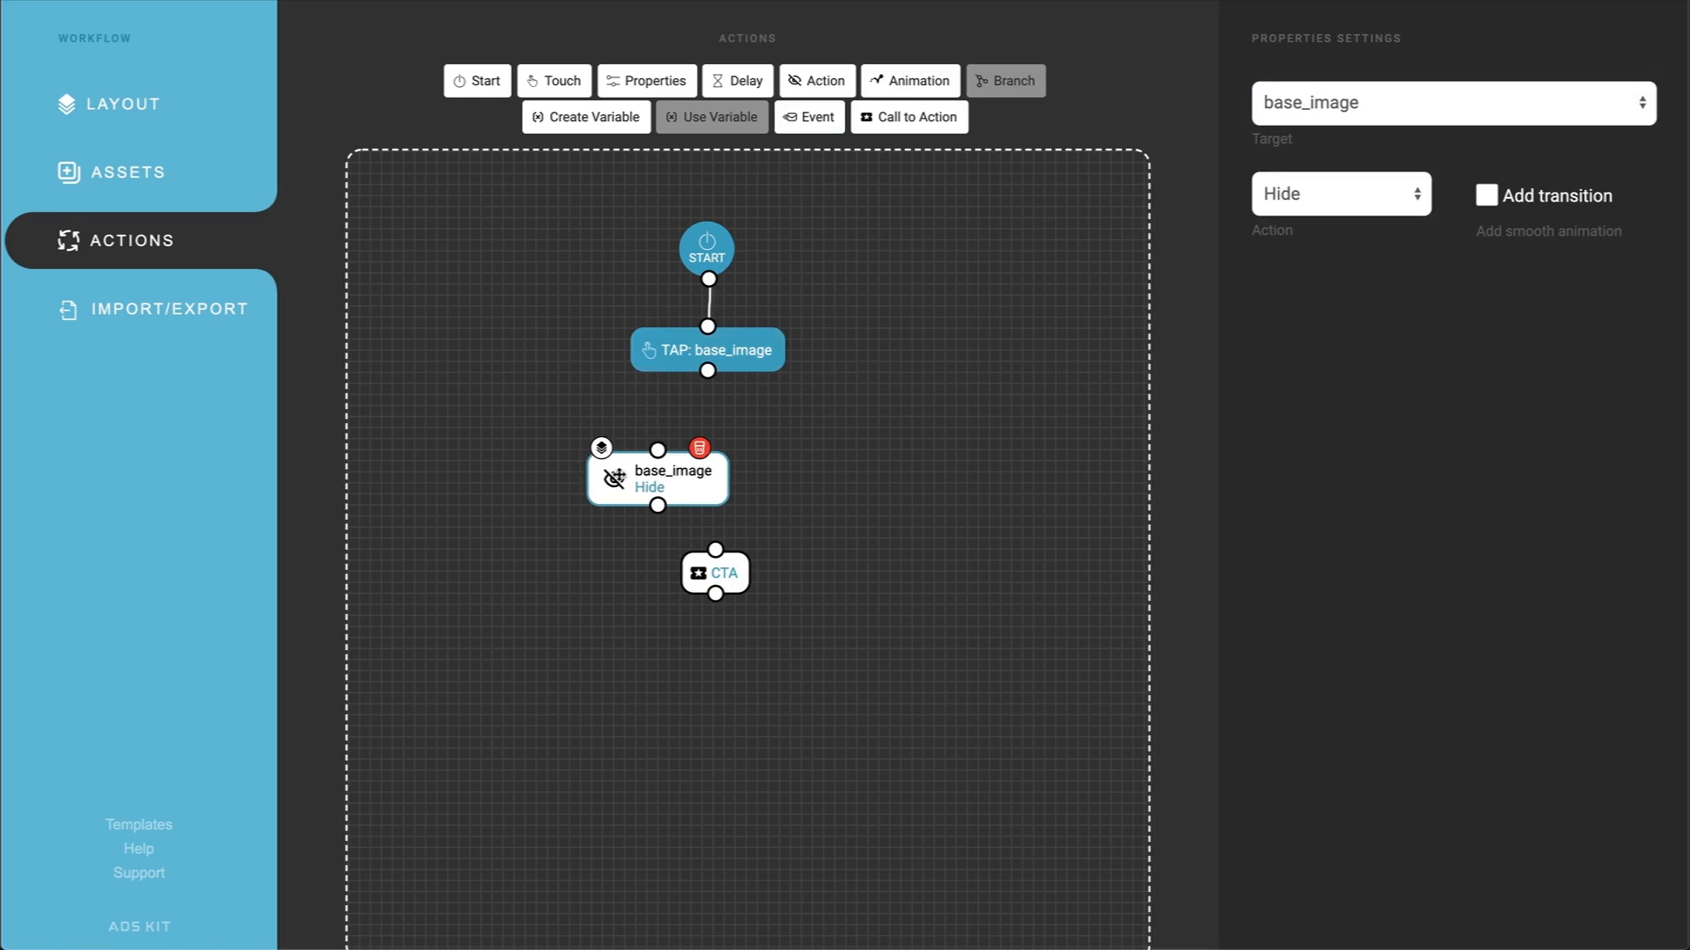
pyautogui.moveTo(819, 79); pyautogui.dragTo(824, 496)
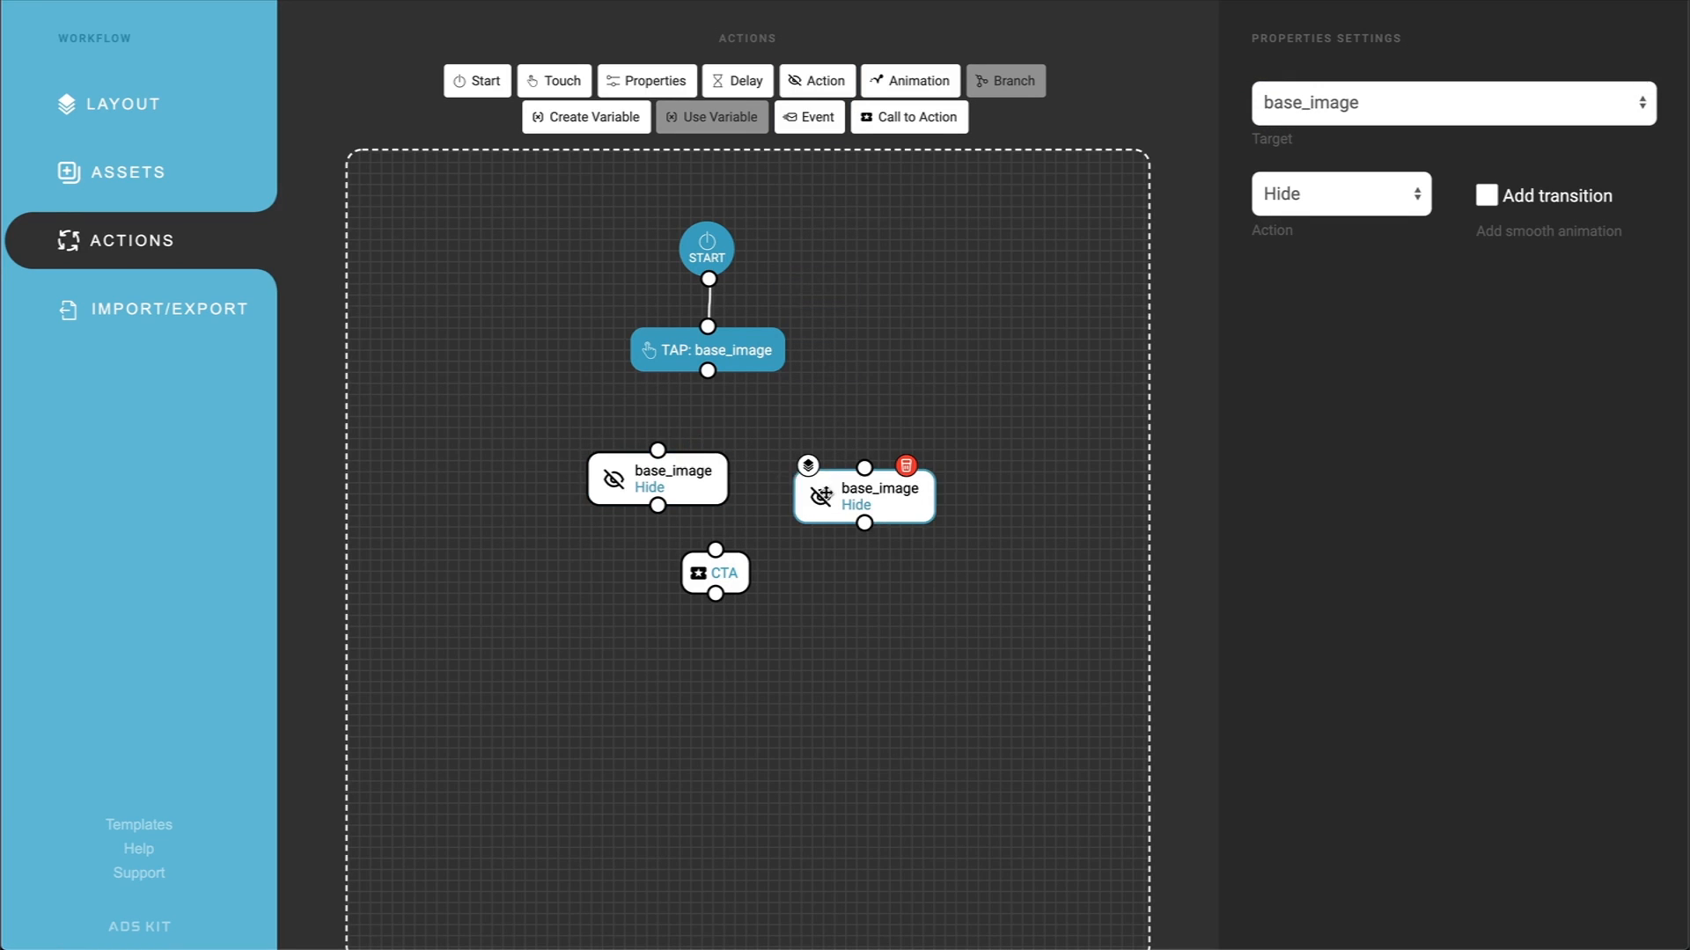
pyautogui.click(710, 476)
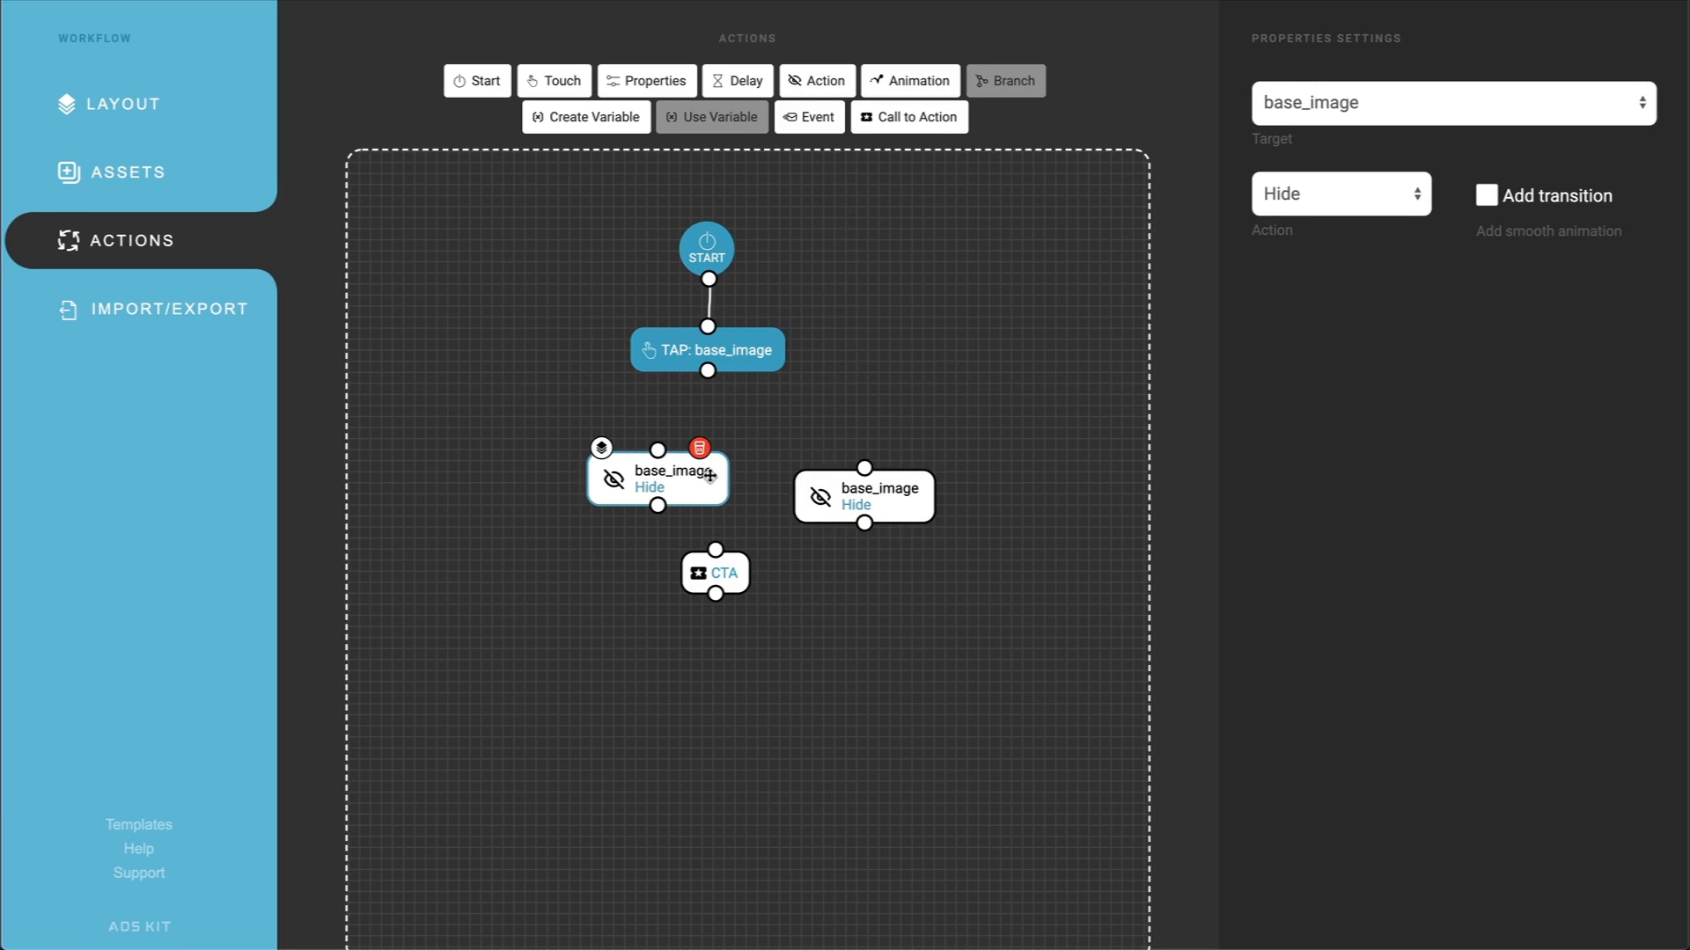
pyautogui.click(1381, 93)
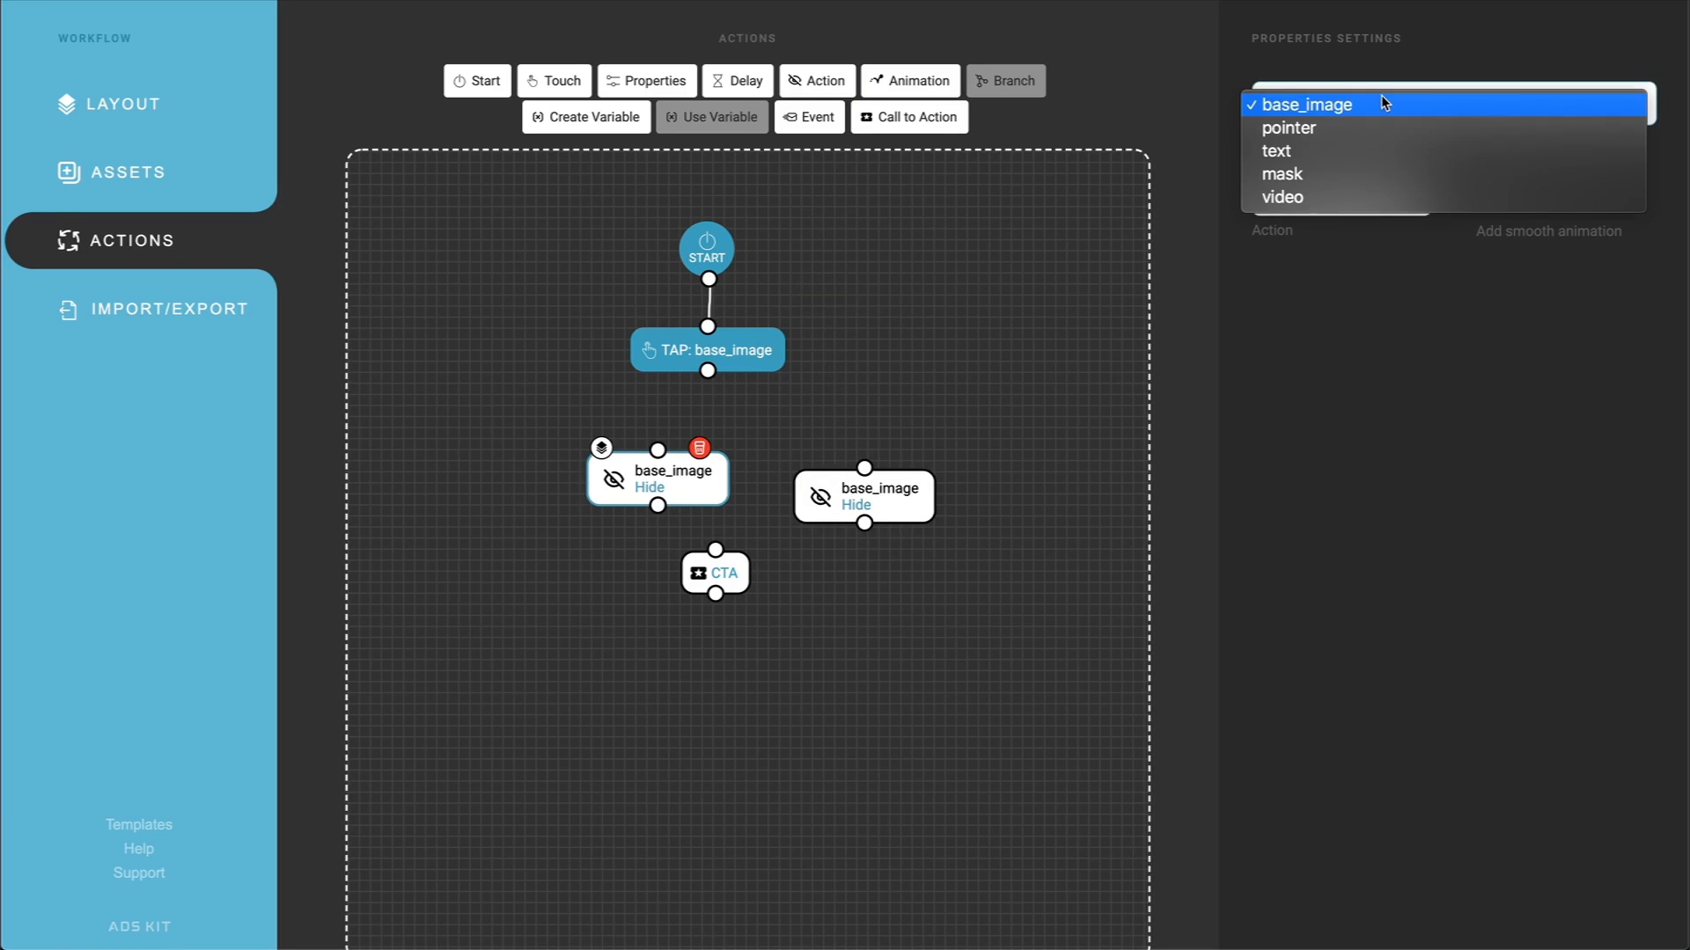
pyautogui.click(1311, 197)
pyautogui.click(1341, 194)
pyautogui.click(1311, 216)
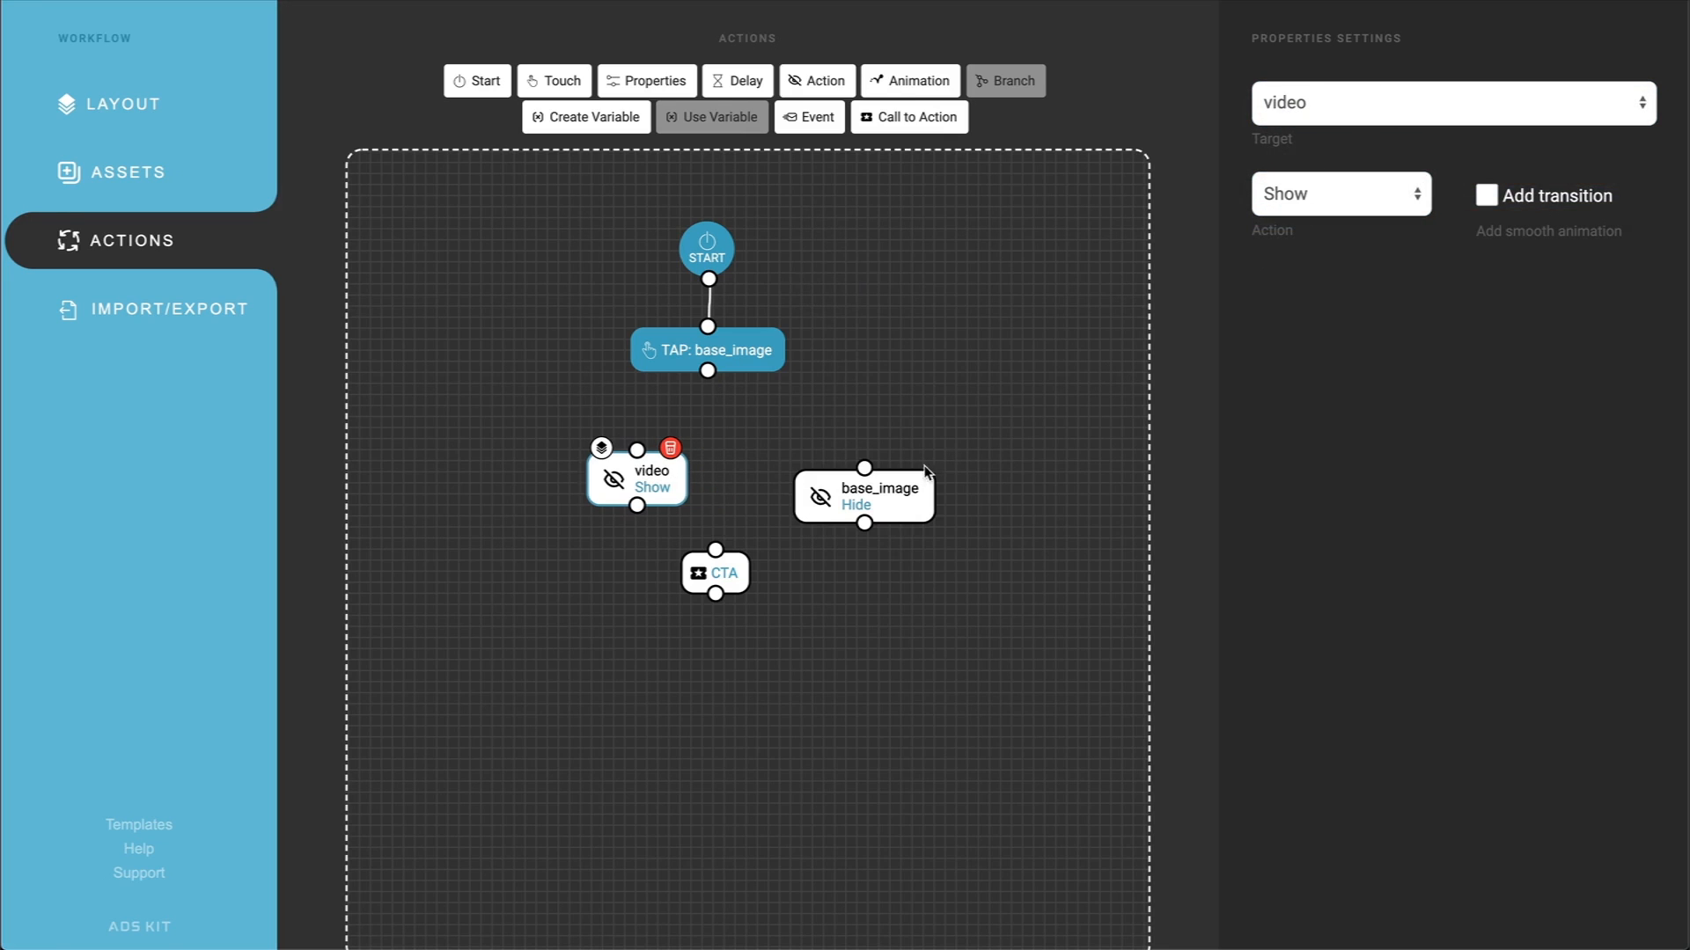
# Step: Align the second Action node with the first and set it to Play the video
pyautogui.moveTo(907, 496); pyautogui.dragTo(882, 477)
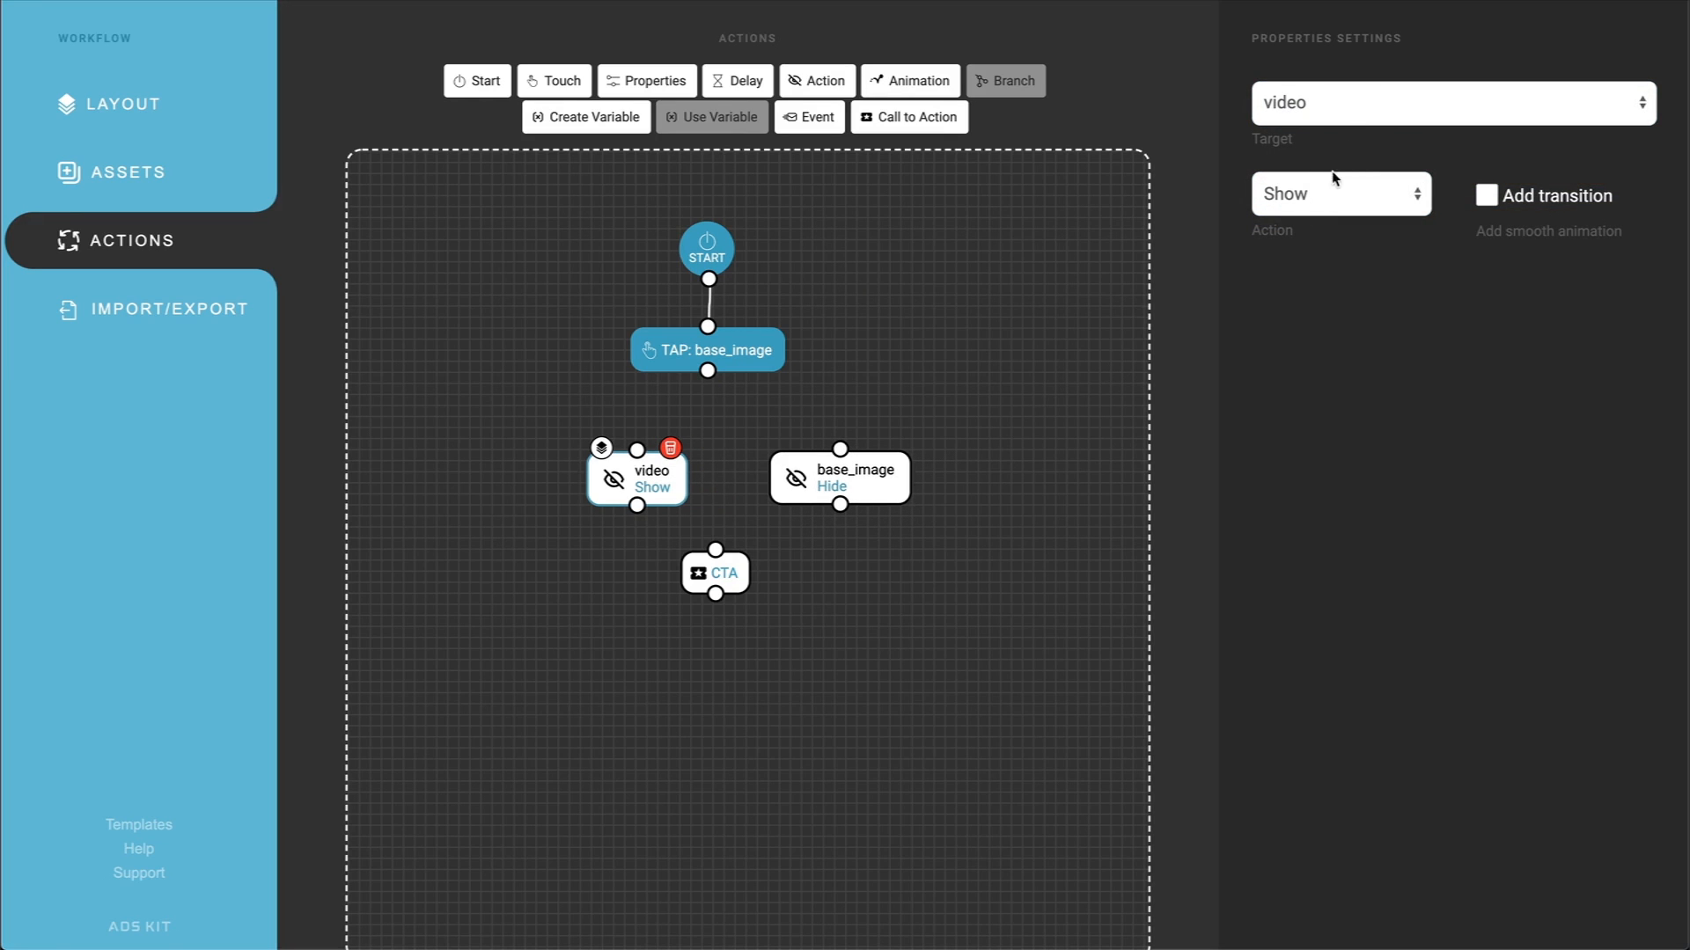
pyautogui.click(1359, 104)
pyautogui.click(1327, 315)
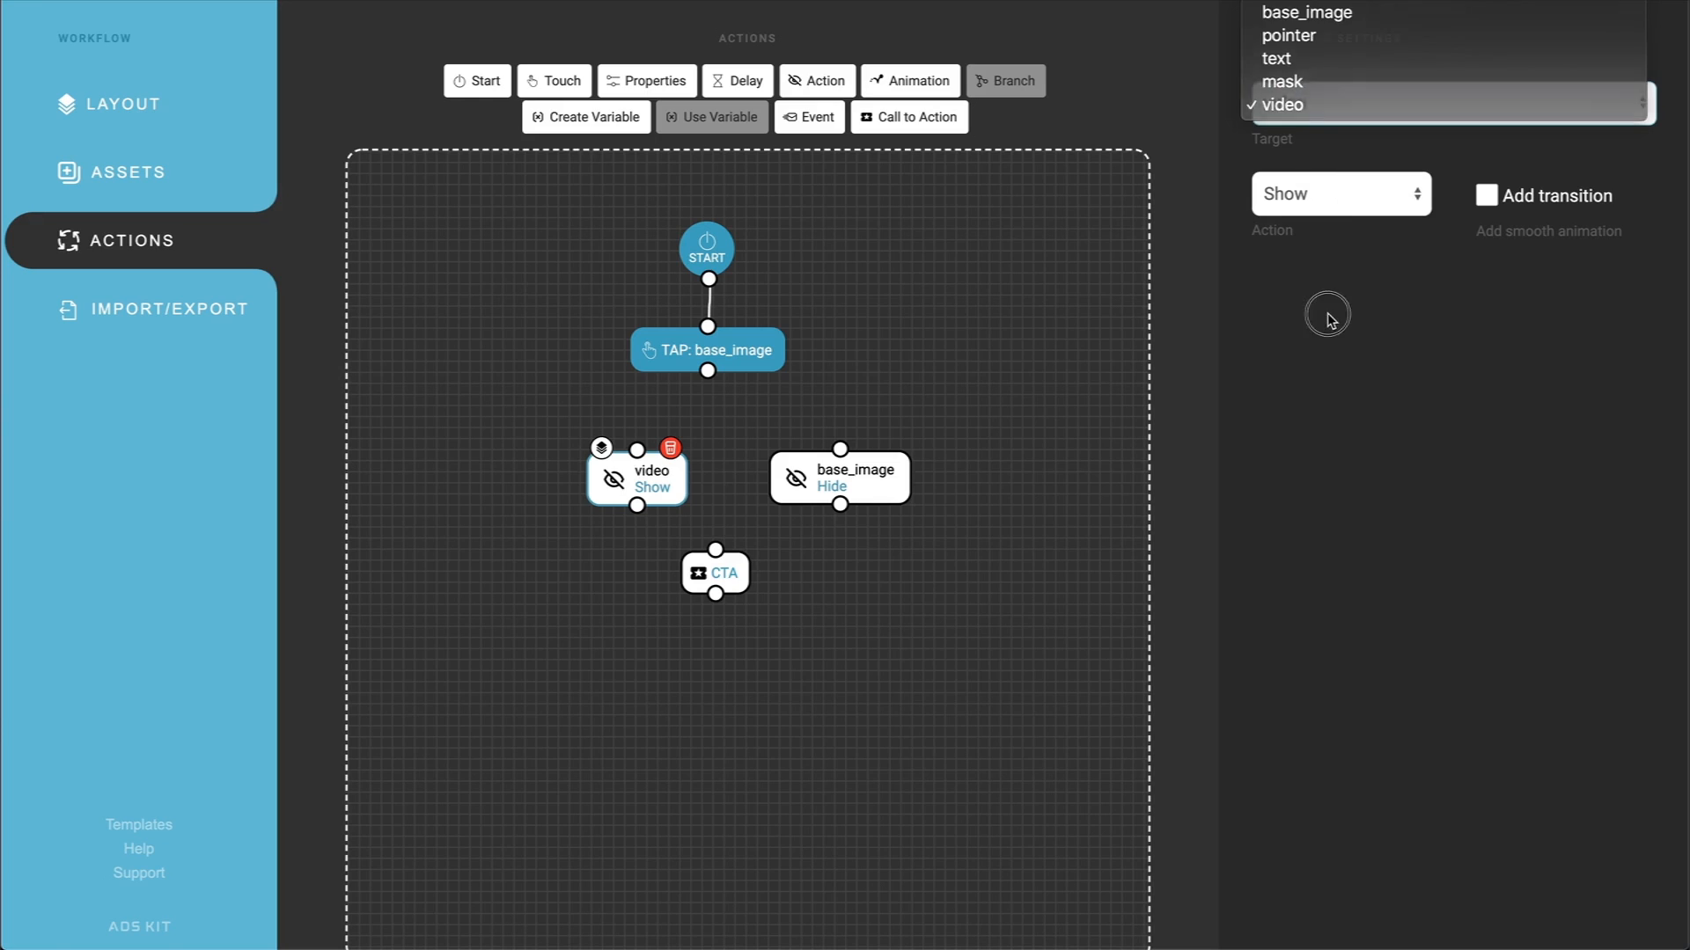
pyautogui.click(875, 480)
pyautogui.click(1335, 122)
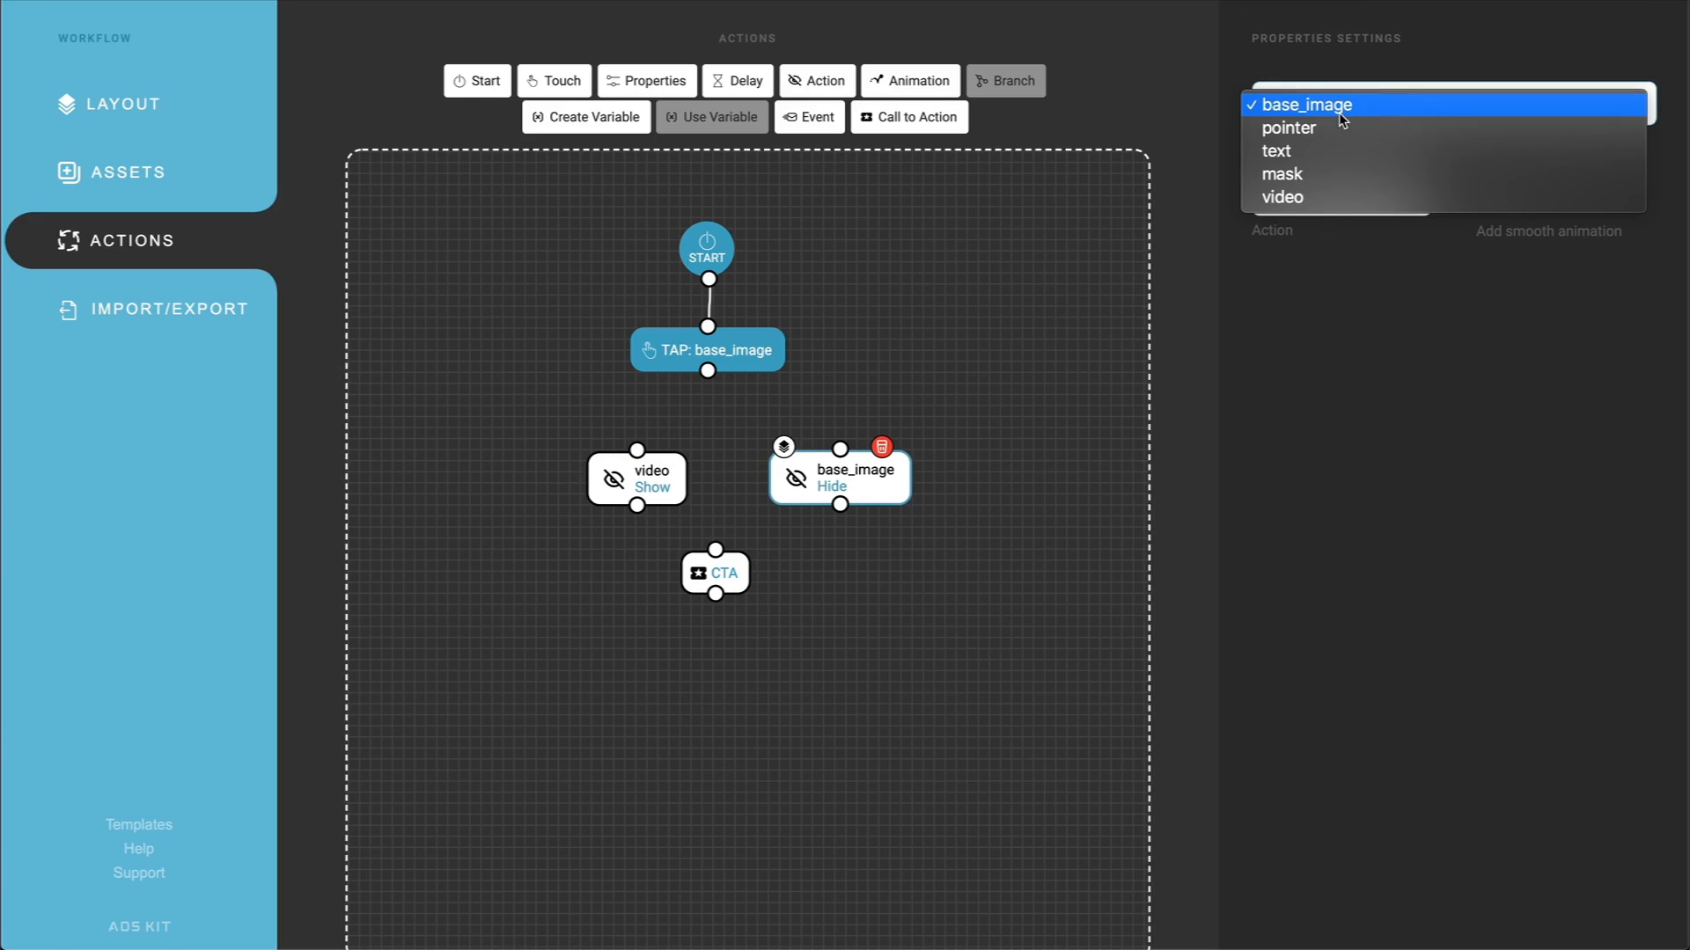
pyautogui.click(1300, 197)
pyautogui.click(1289, 193)
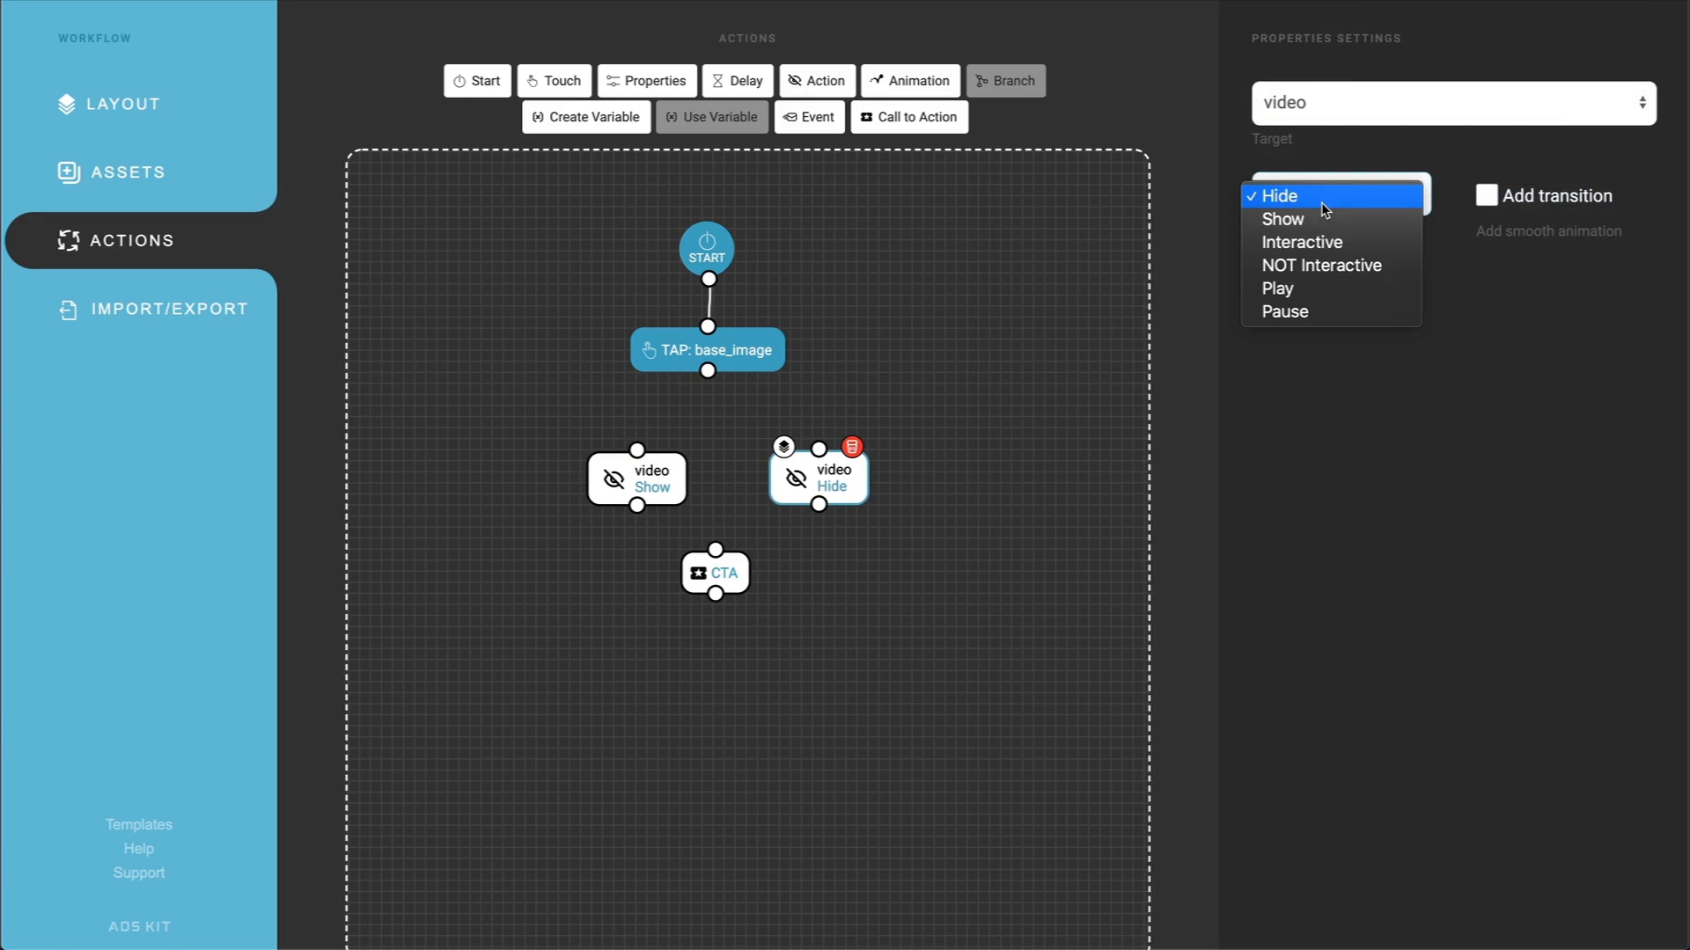
pyautogui.click(1301, 295)
# Step: Connect the base_image tap node to both the video Show and the video Play nodes
pyautogui.moveTo(709, 377); pyautogui.dragTo(635, 461)
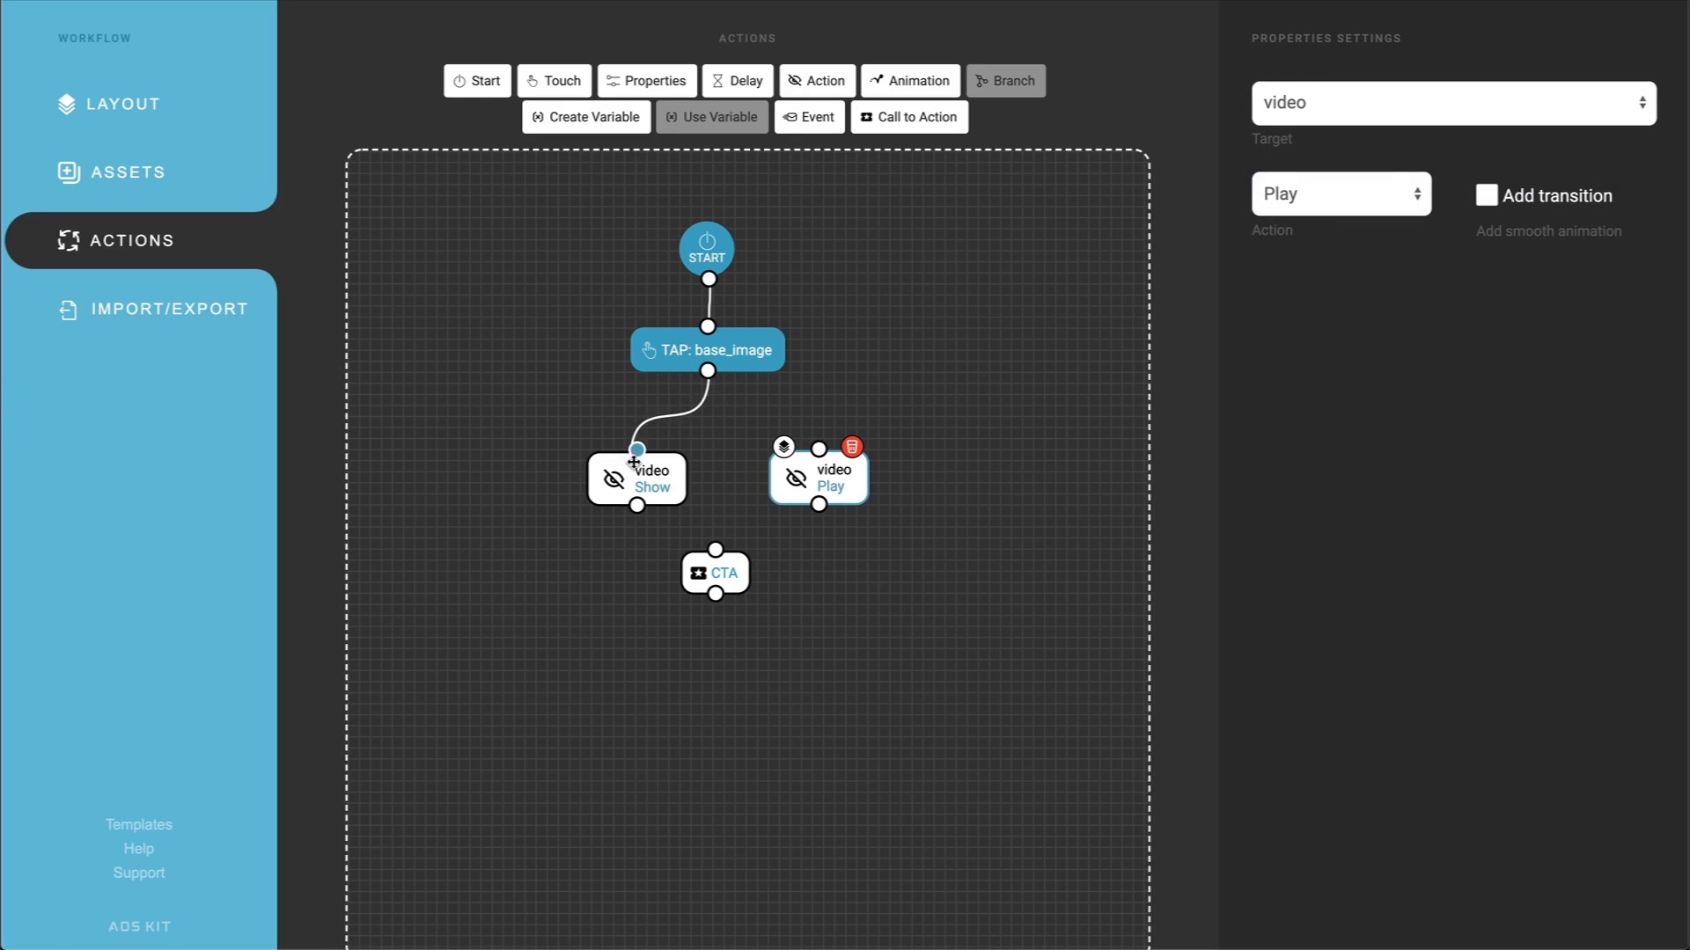
pyautogui.moveTo(713, 379); pyautogui.dragTo(808, 473)
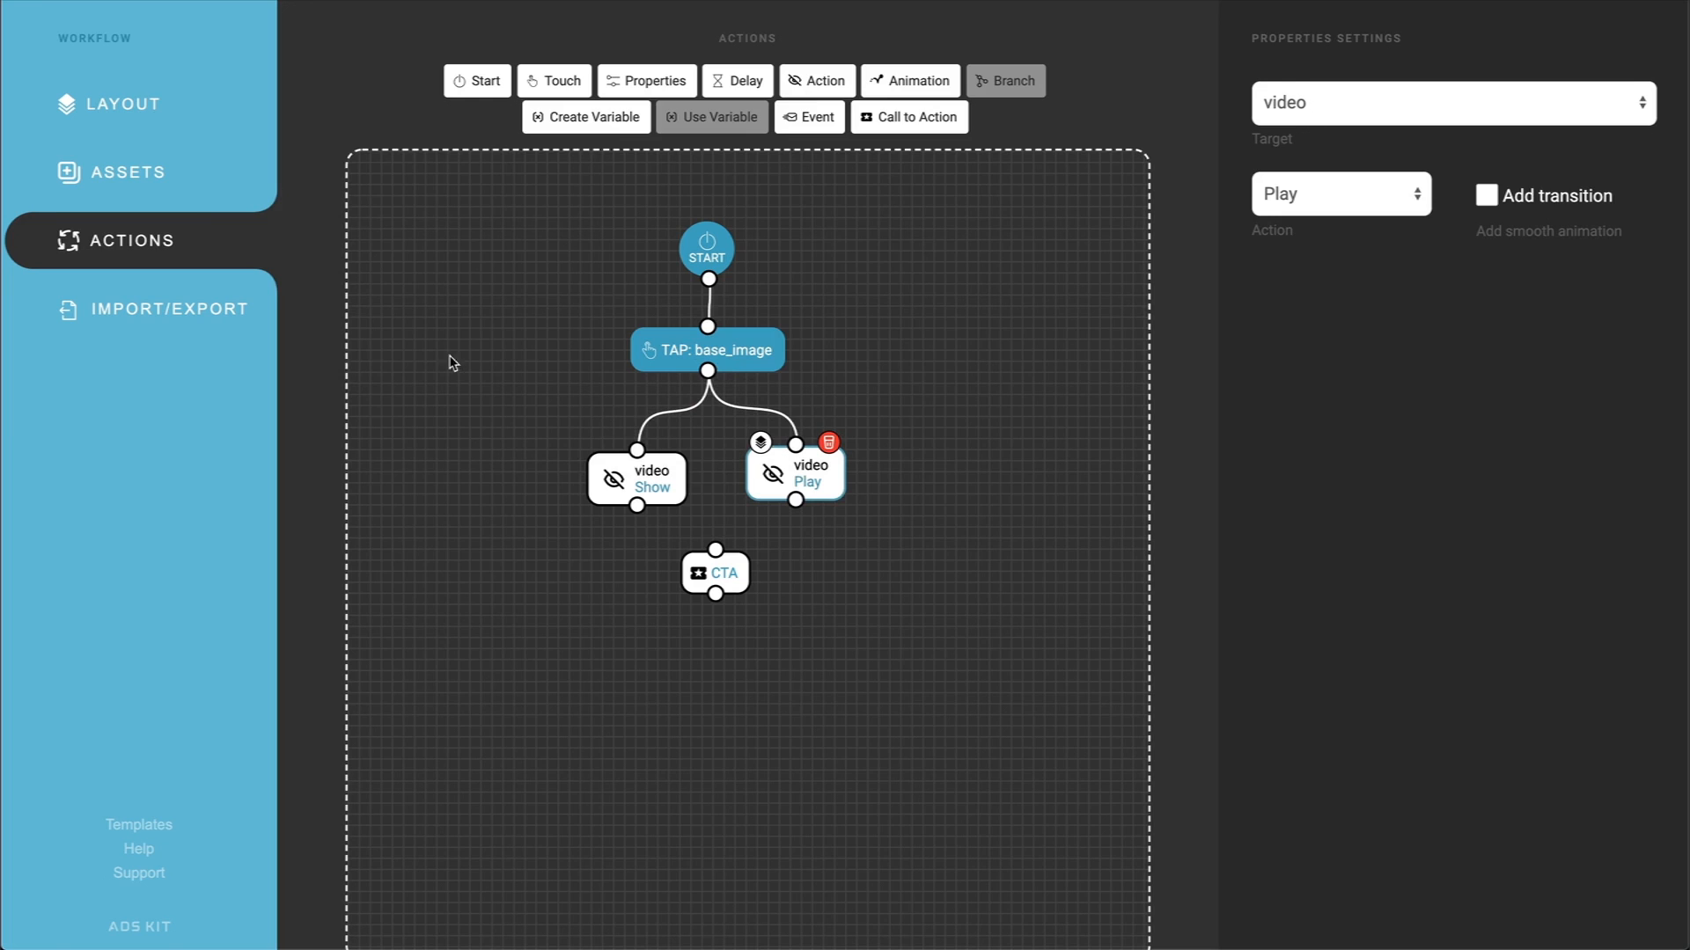
# Step: Turn off touch response for the text, video, mask and pointer assets, and test tapping the car in the preview
pyautogui.click(177, 187)
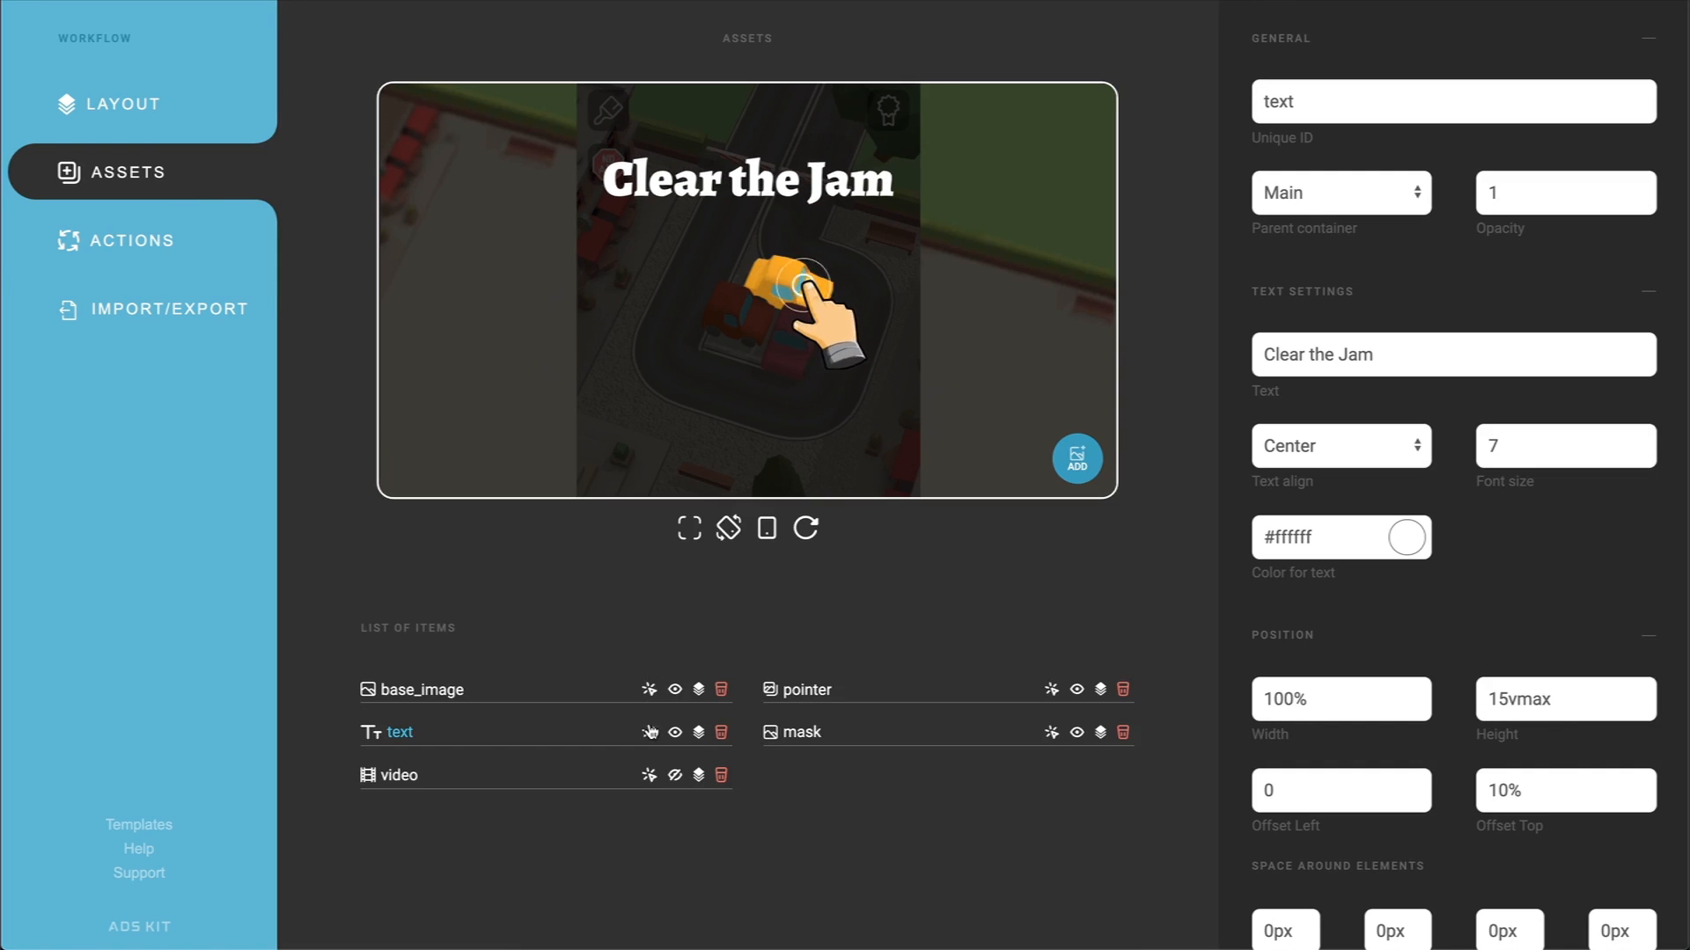
pyautogui.click(649, 776)
pyautogui.click(1052, 735)
pyautogui.click(1052, 690)
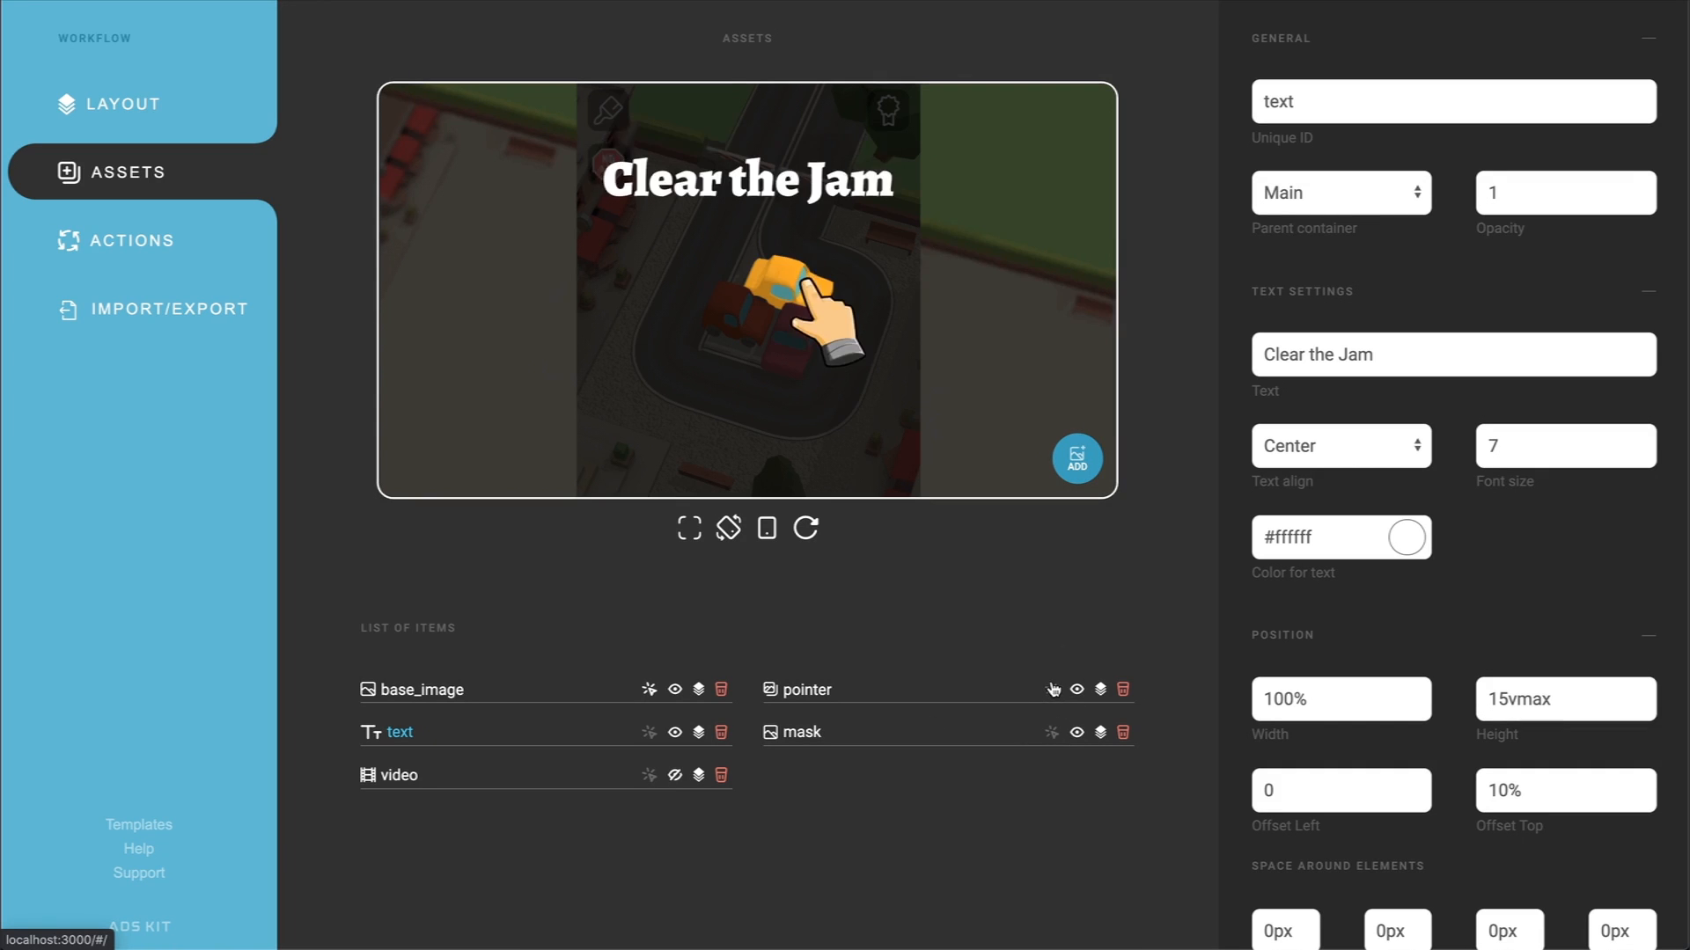
pyautogui.click(767, 287)
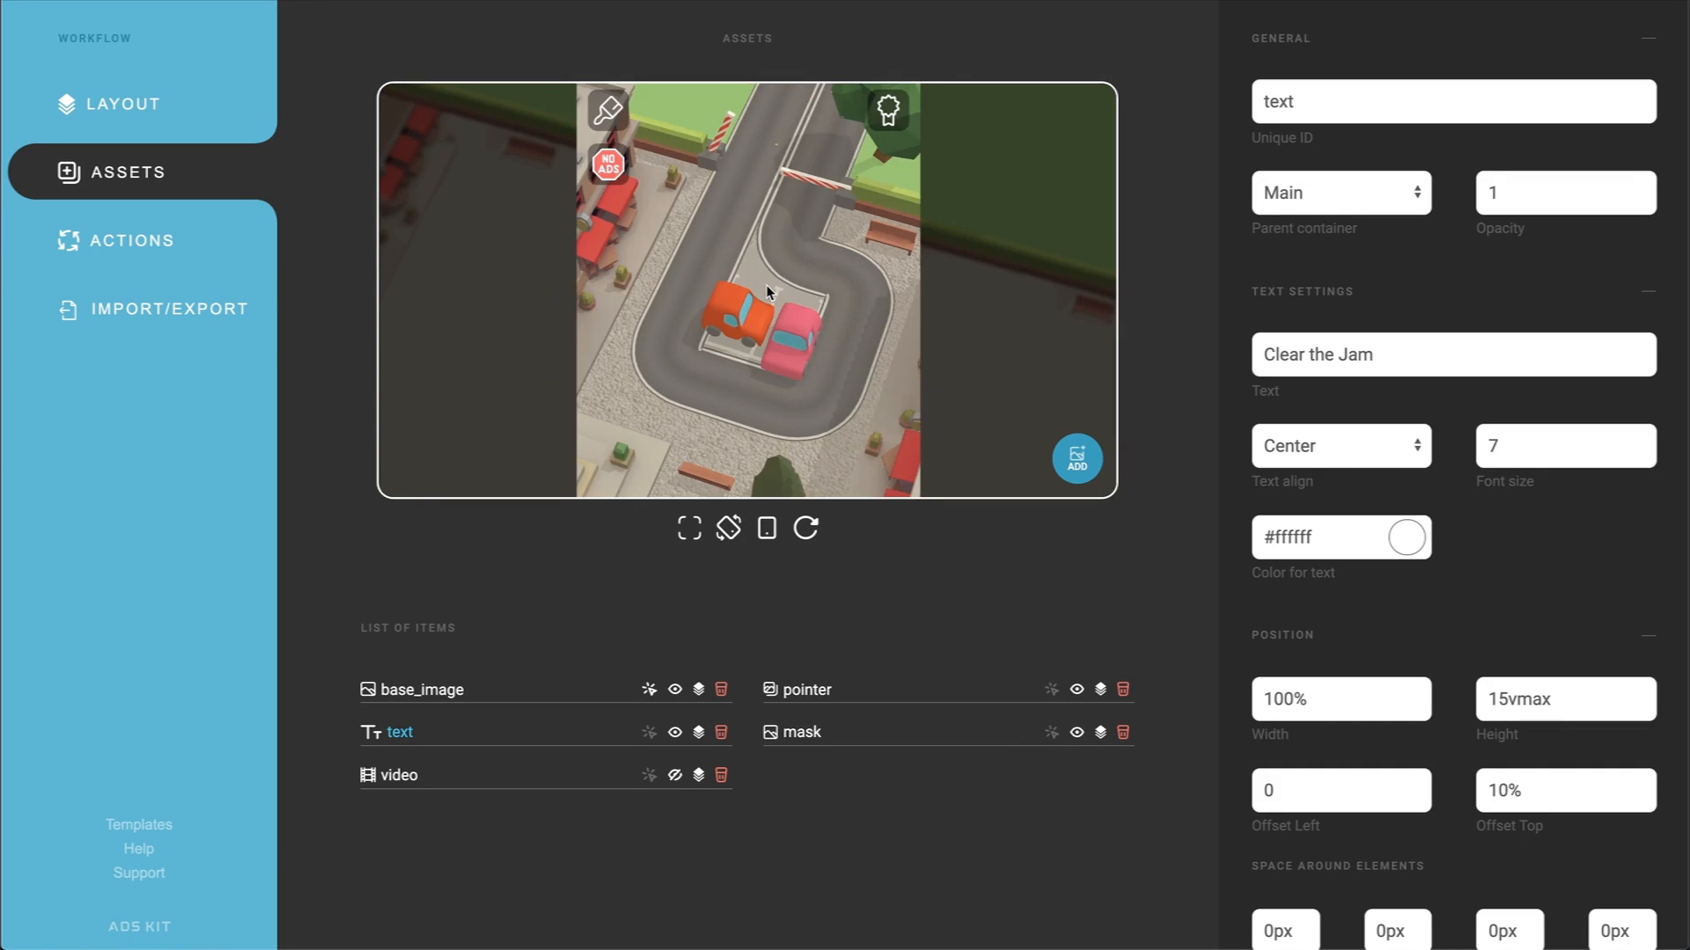
# Step: Move the CTA node lower and insert a 1500 ms Delay node between the video Play node and the CTA node
pyautogui.click(199, 242)
pyautogui.moveTo(724, 578); pyautogui.dragTo(727, 694)
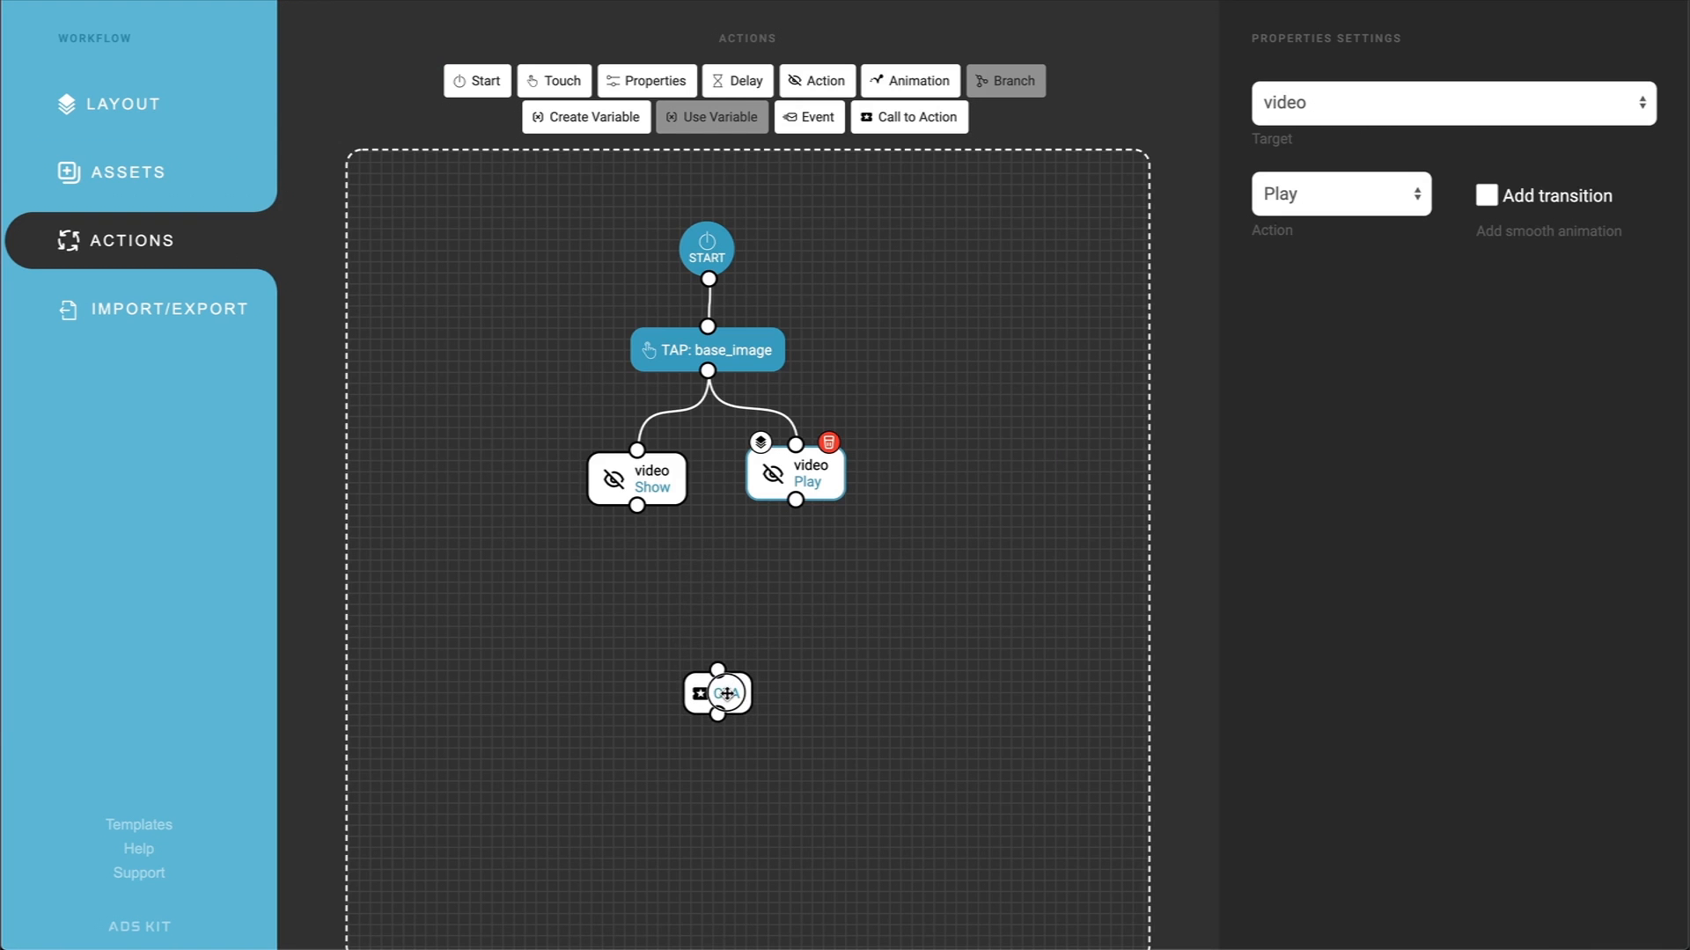
pyautogui.moveTo(738, 80); pyautogui.dragTo(833, 568)
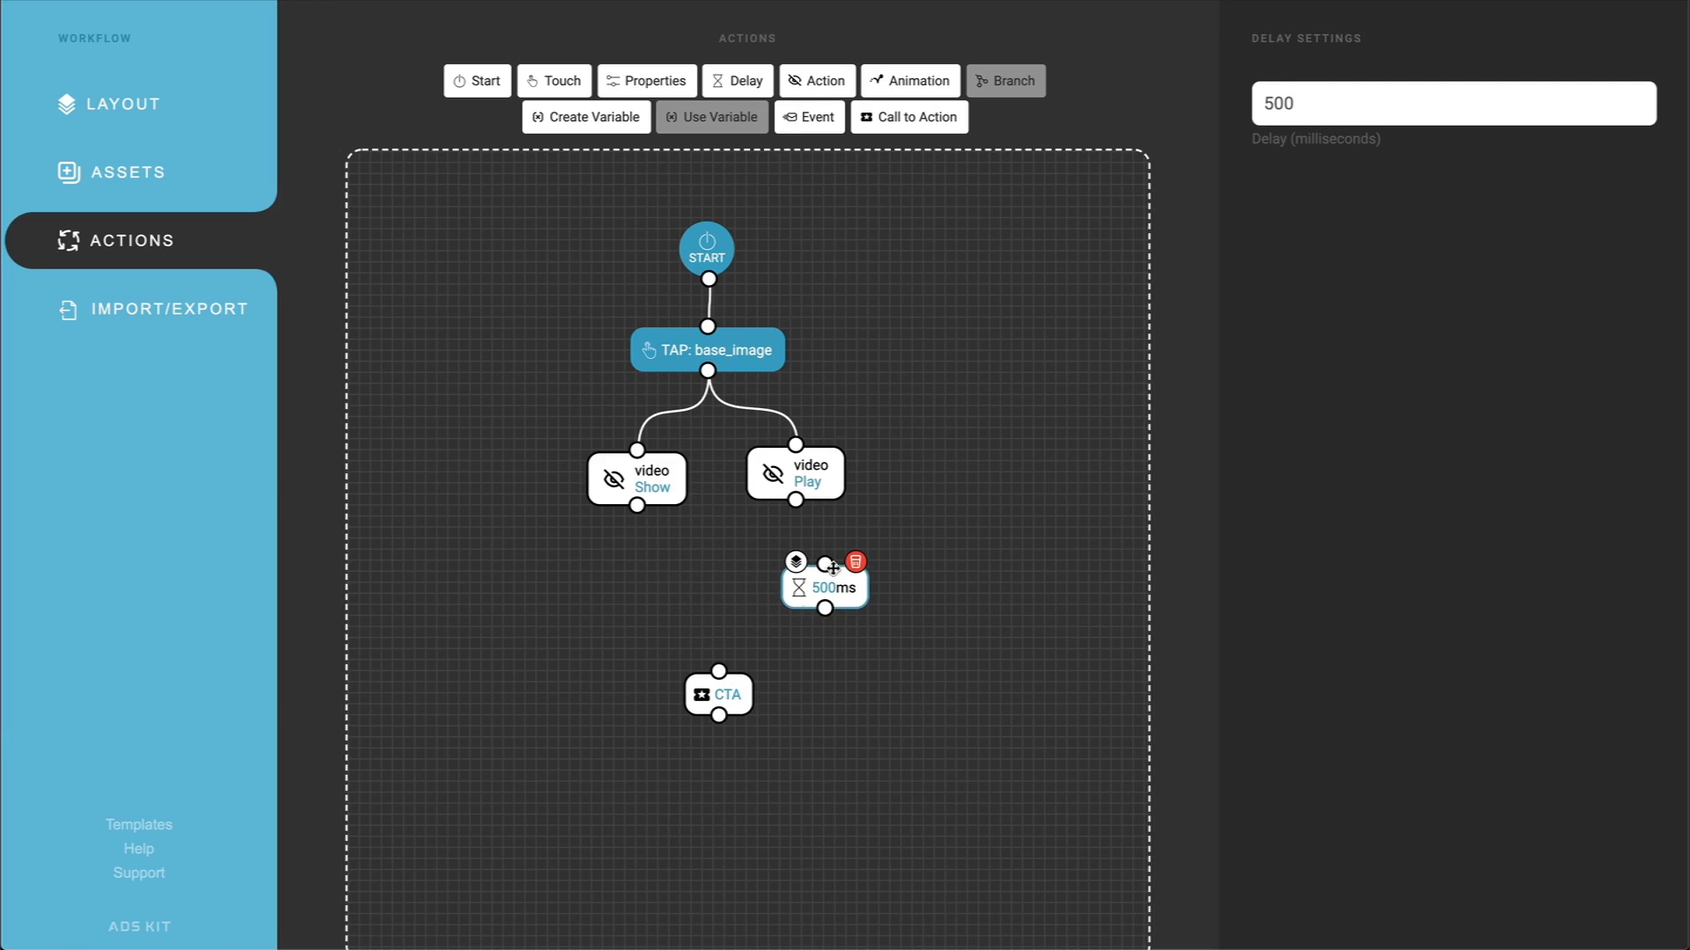
pyautogui.click(1264, 106)
pyautogui.write('1')
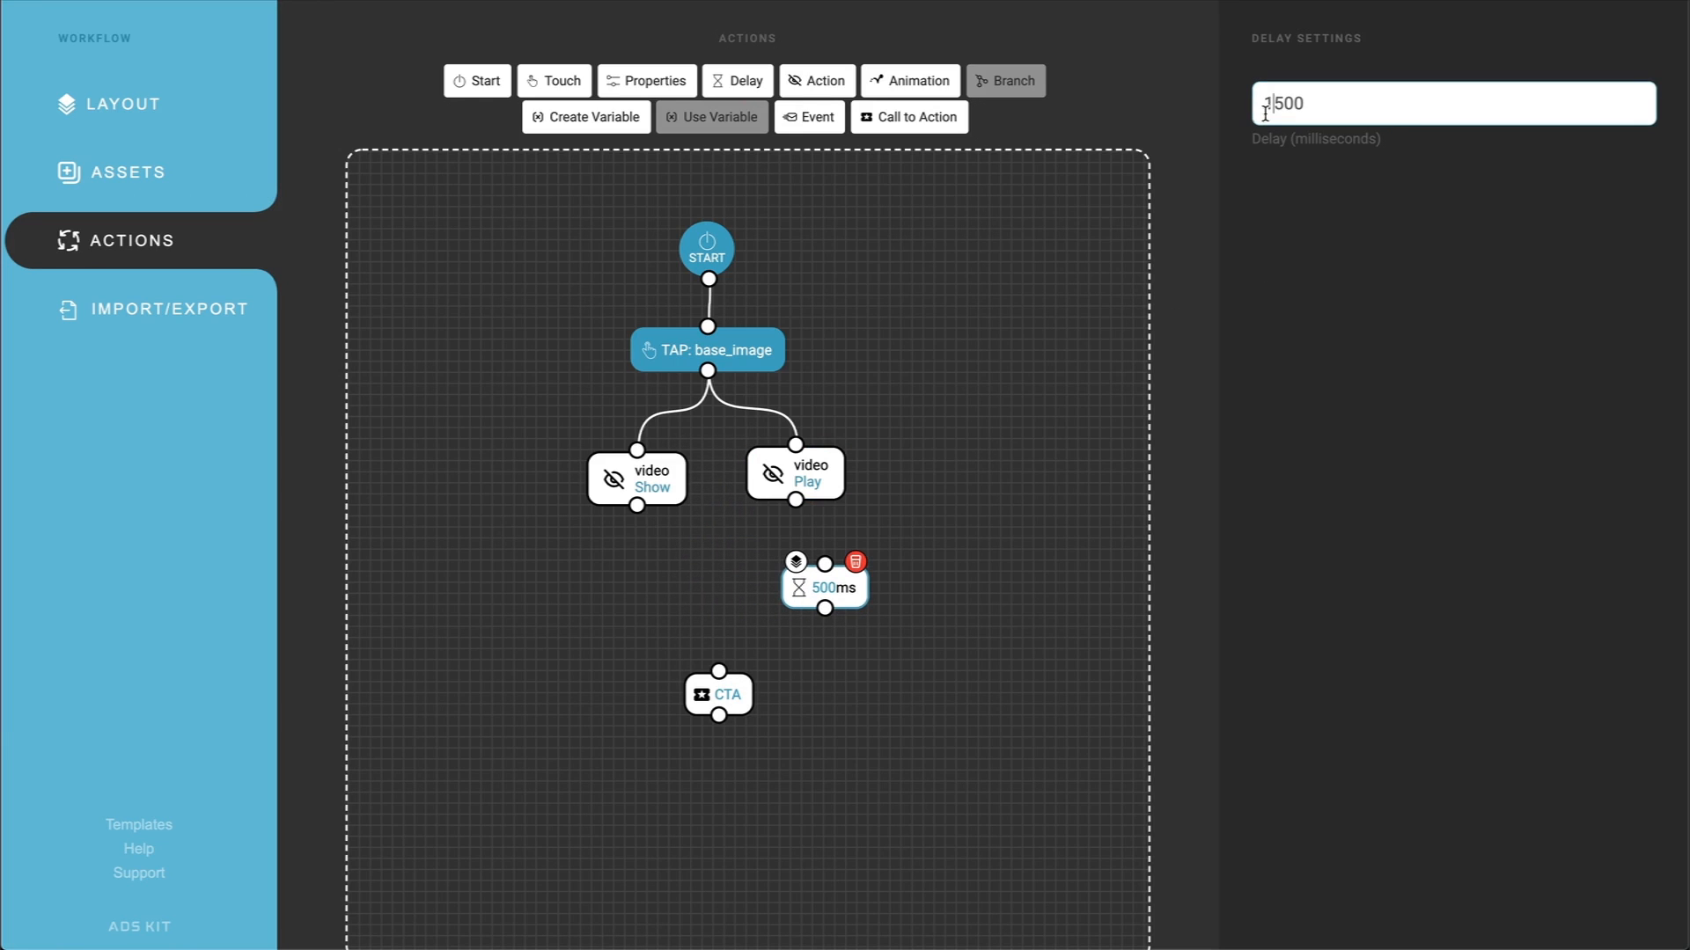
pyautogui.click(1046, 406)
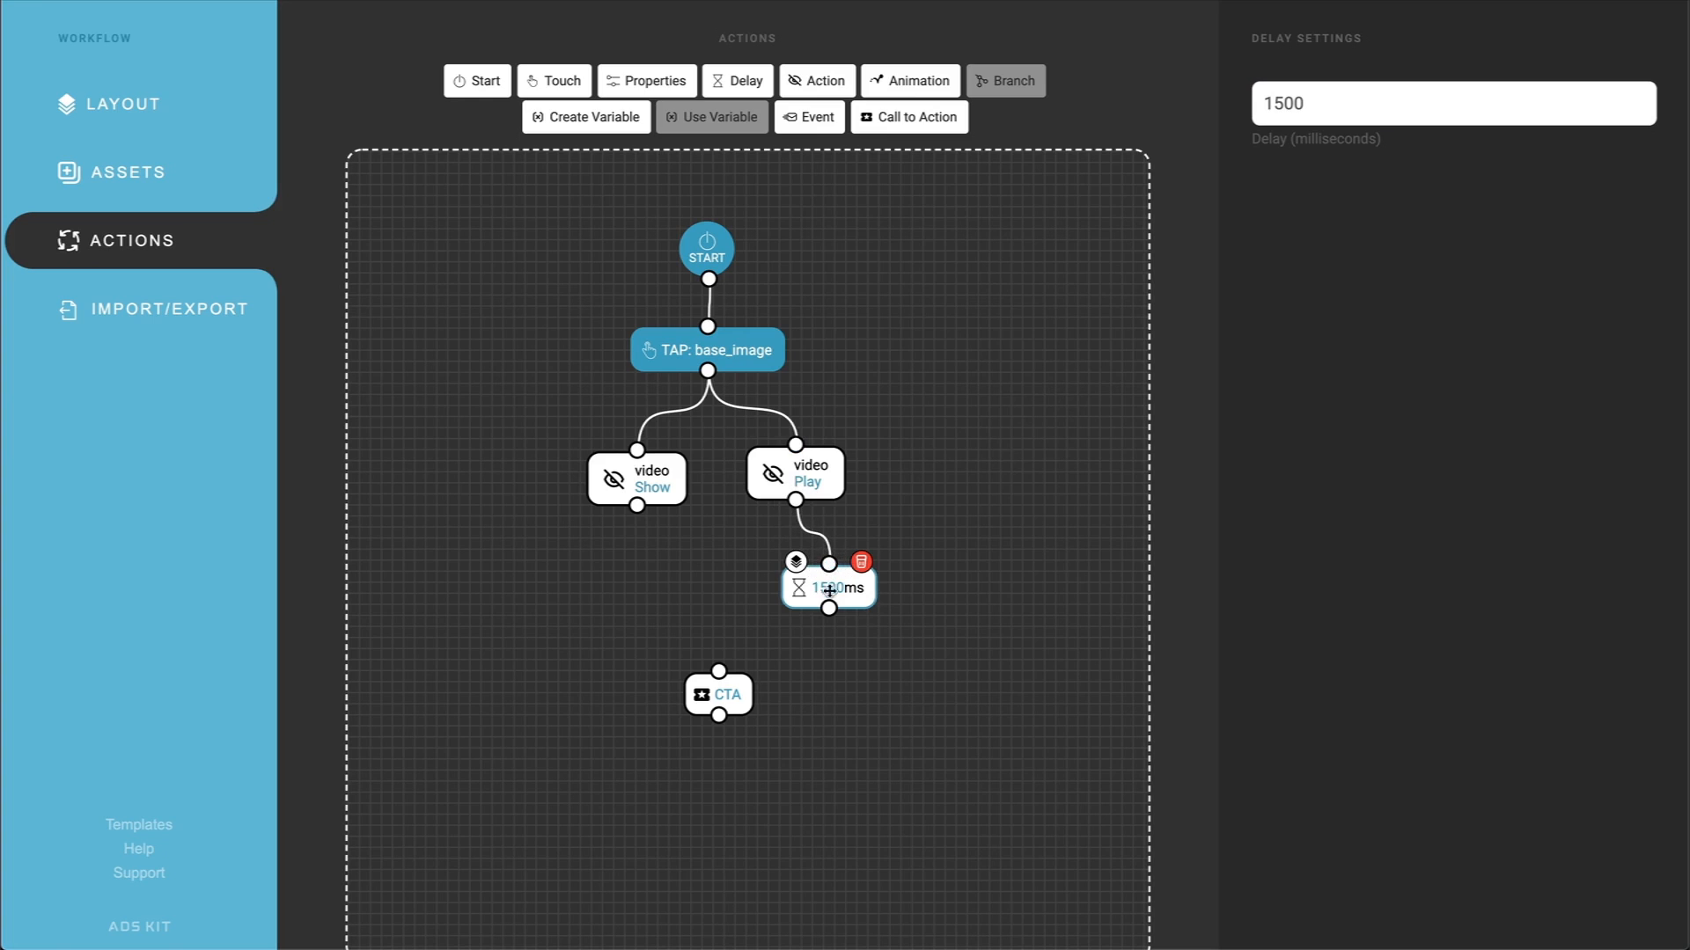
pyautogui.moveTo(829, 608); pyautogui.dragTo(720, 690)
# Step: Change the CTA node's type to Open Link and paste the Parking Jam 3D App Store address as its link
pyautogui.click(742, 699)
pyautogui.click(1346, 103)
pyautogui.click(1336, 130)
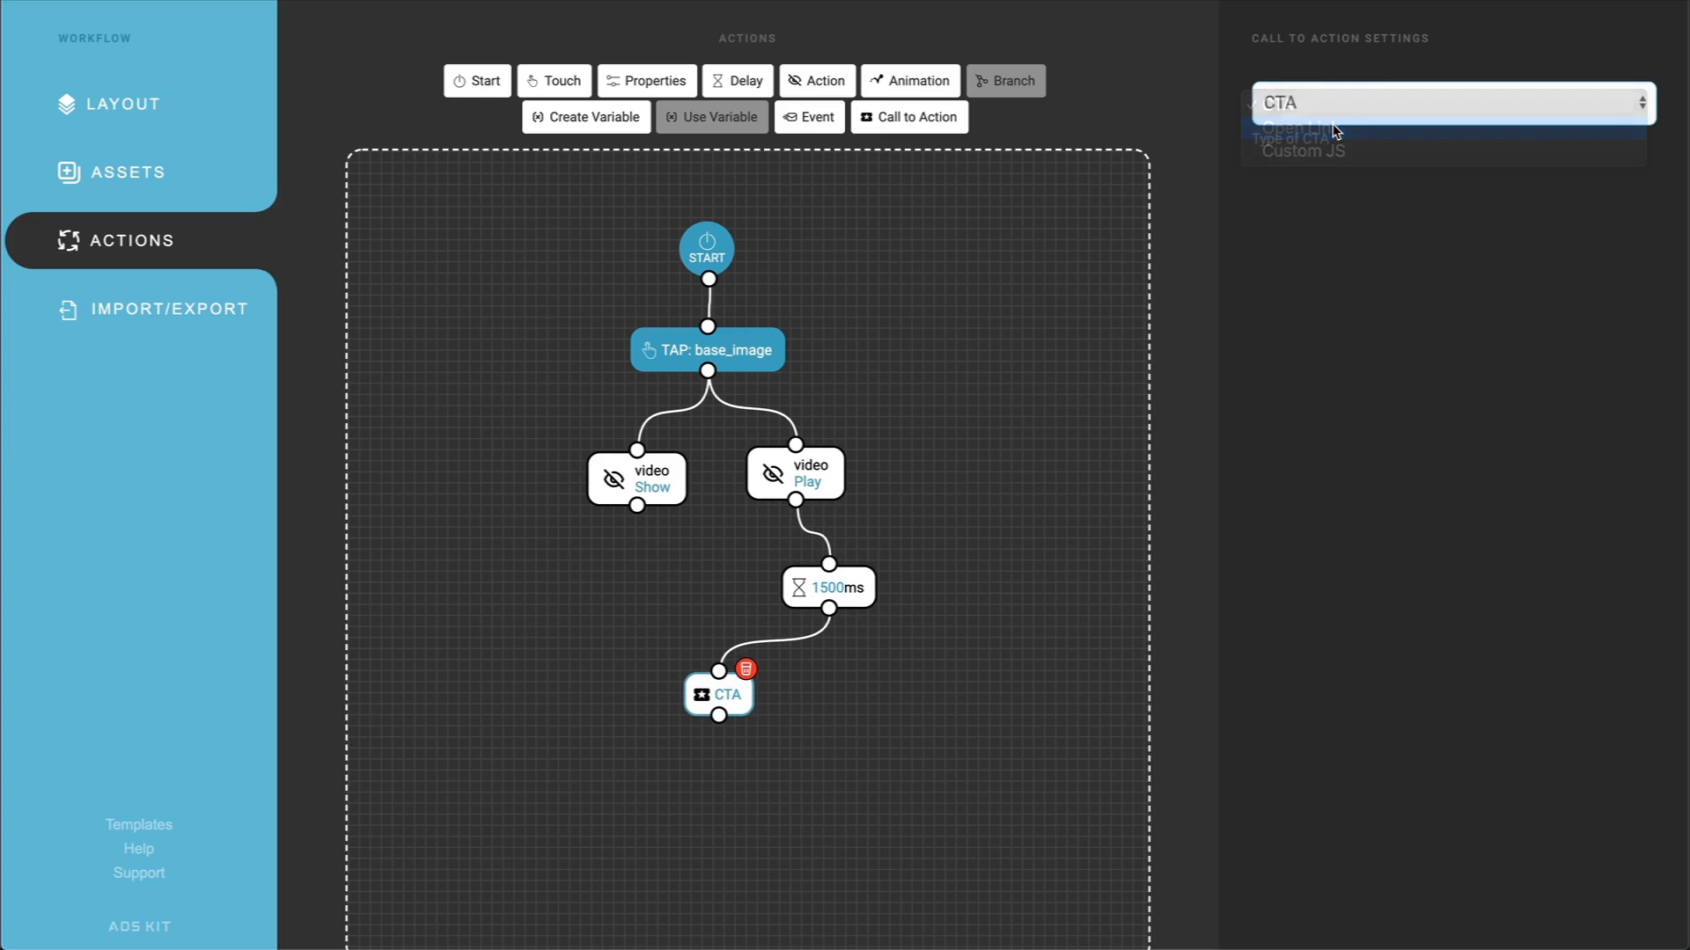
pyautogui.moveTo(1450, 194); pyautogui.dragTo(1293, 199)
pyautogui.hotkey('ctrl', 'v')
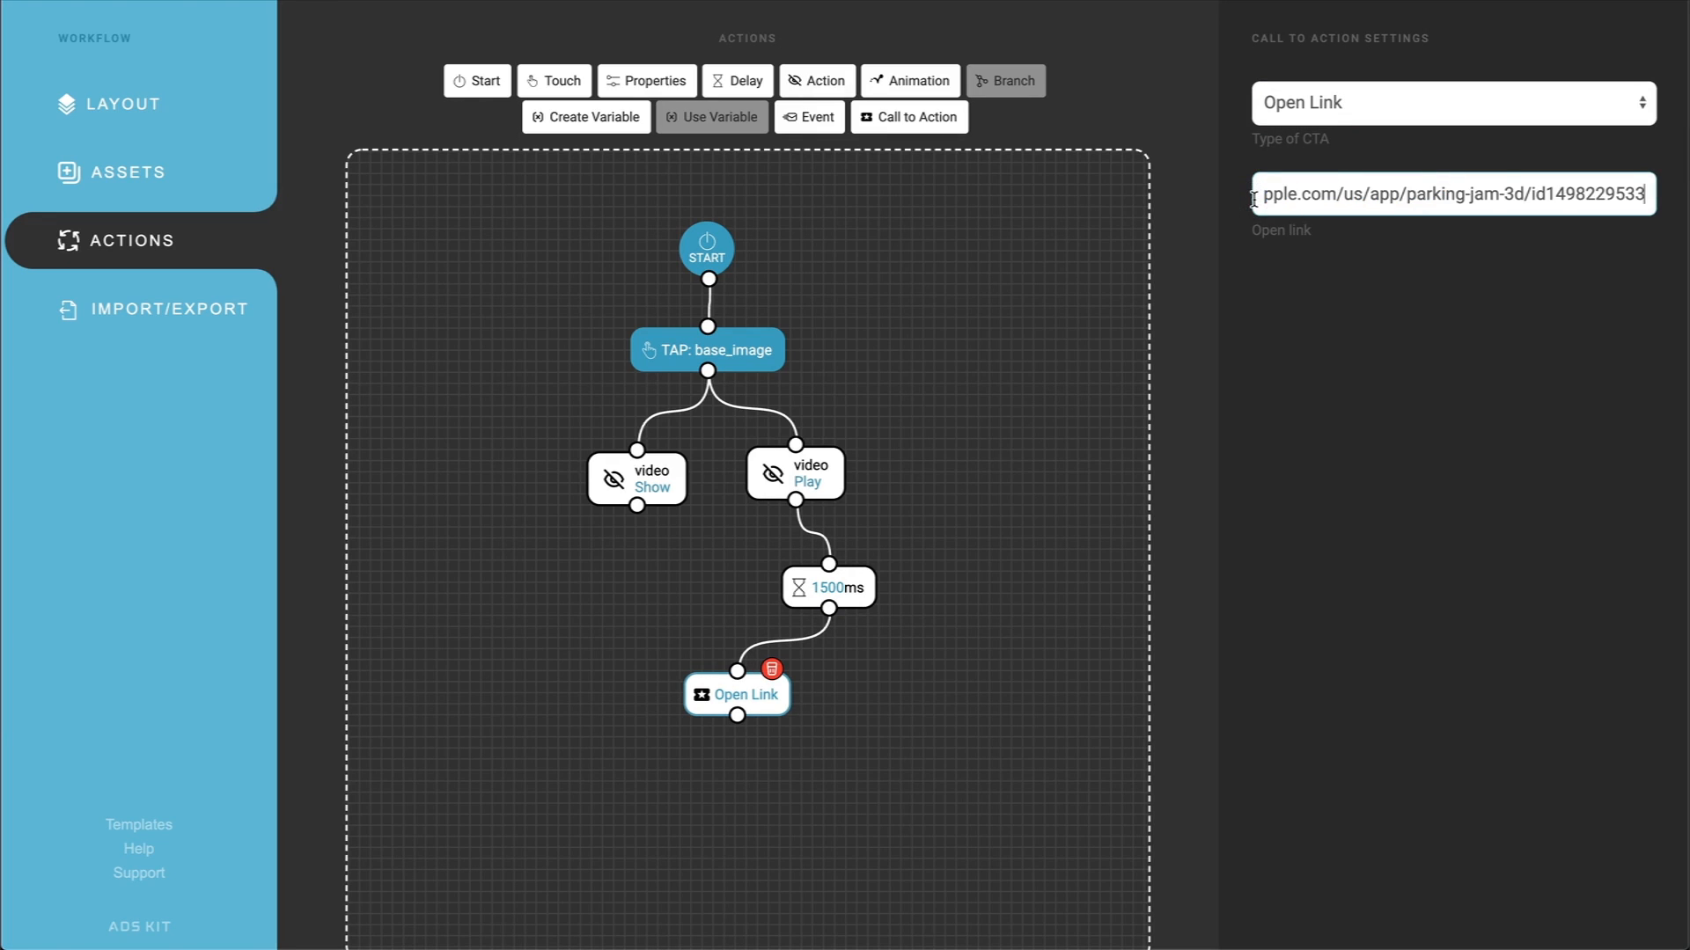
pyautogui.click(1177, 366)
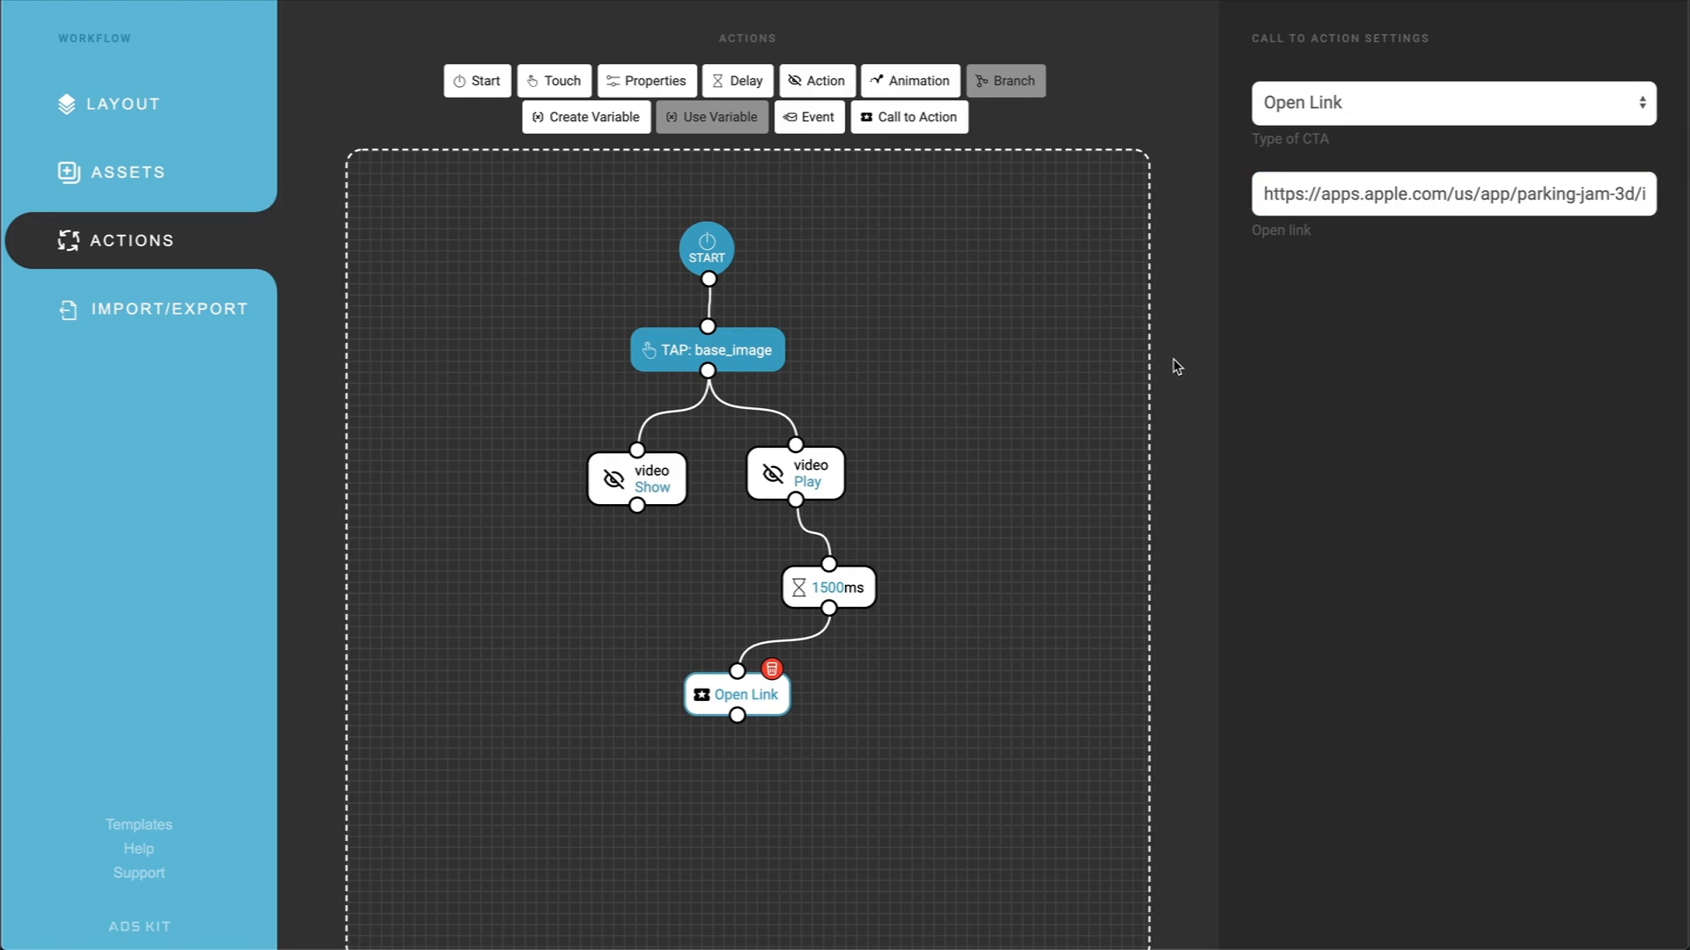
# Step: Add an End Frame to the ad's assets
pyautogui.click(139, 172)
pyautogui.click(1083, 455)
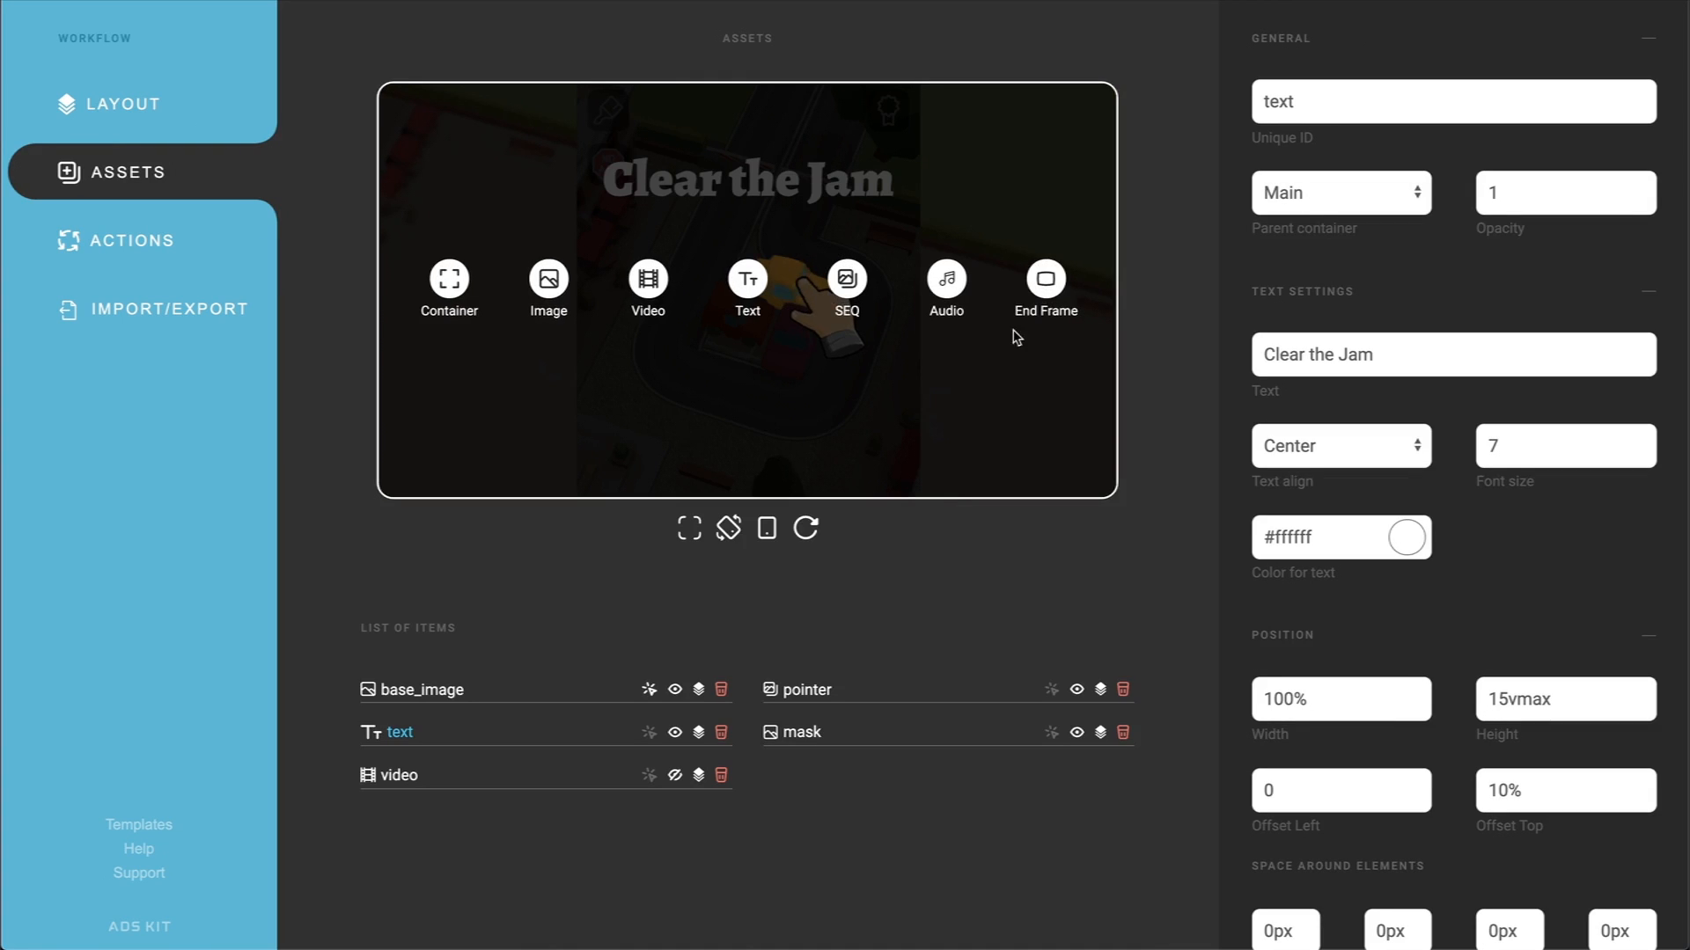
pyautogui.click(1043, 280)
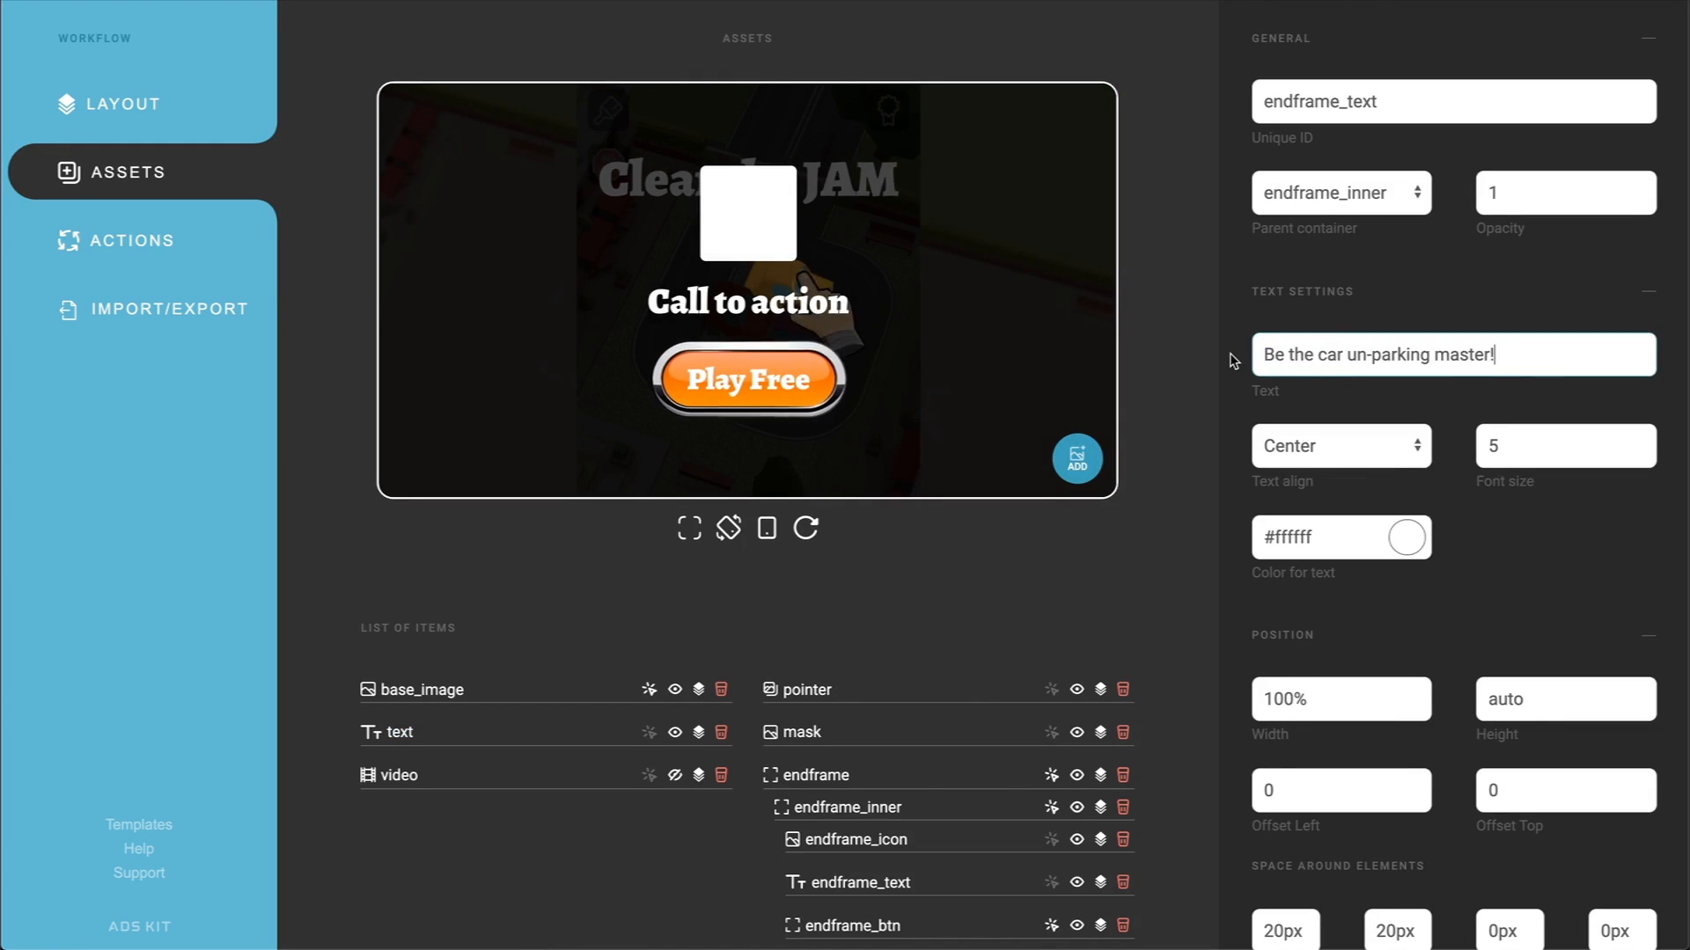
pyautogui.click(1193, 367)
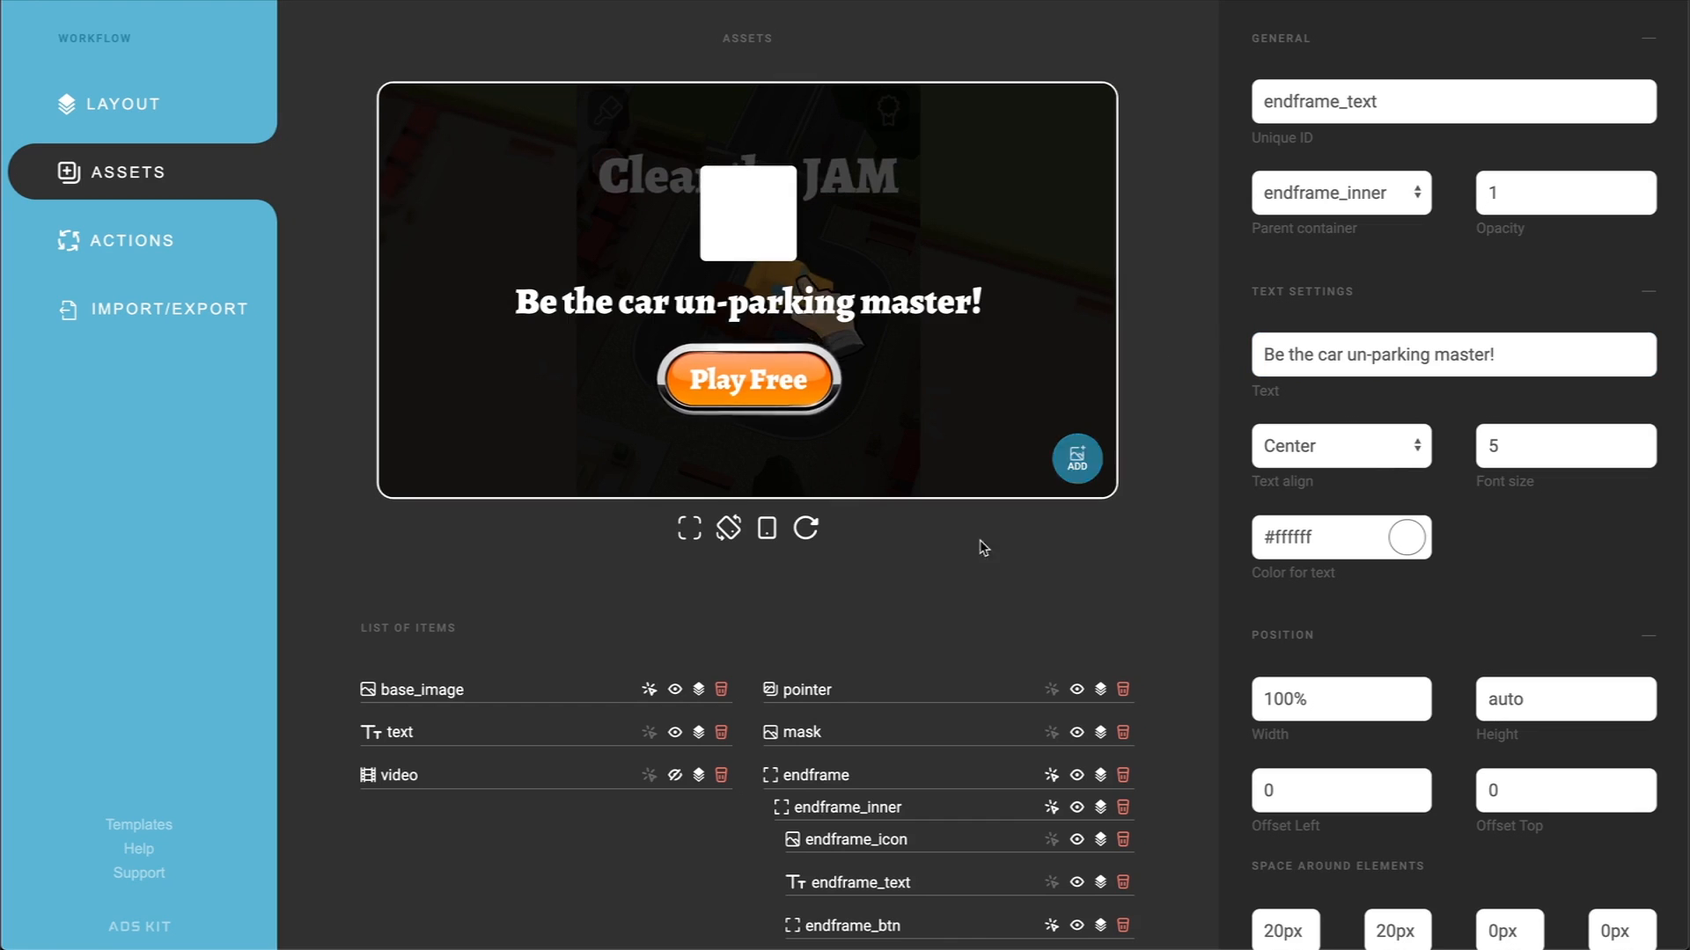
# Step: Upload the Parking Jam app icon as the background image of endframe_icon
pyautogui.click(856, 841)
pyautogui.click(1327, 445)
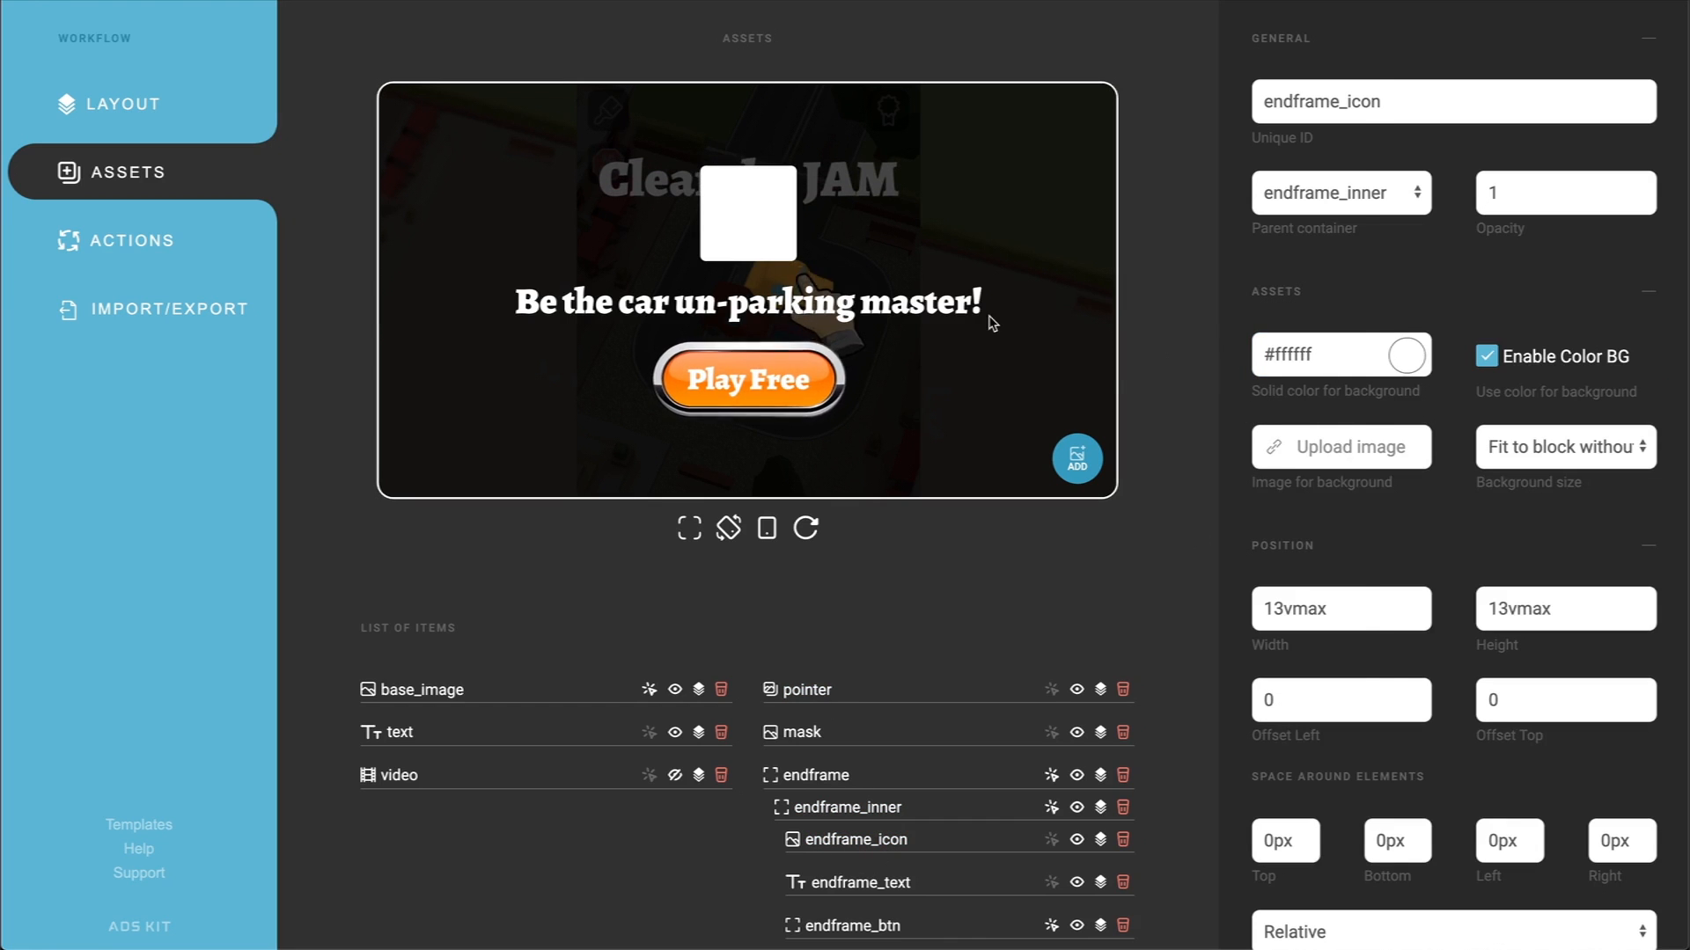
pyautogui.doubleClick(814, 88)
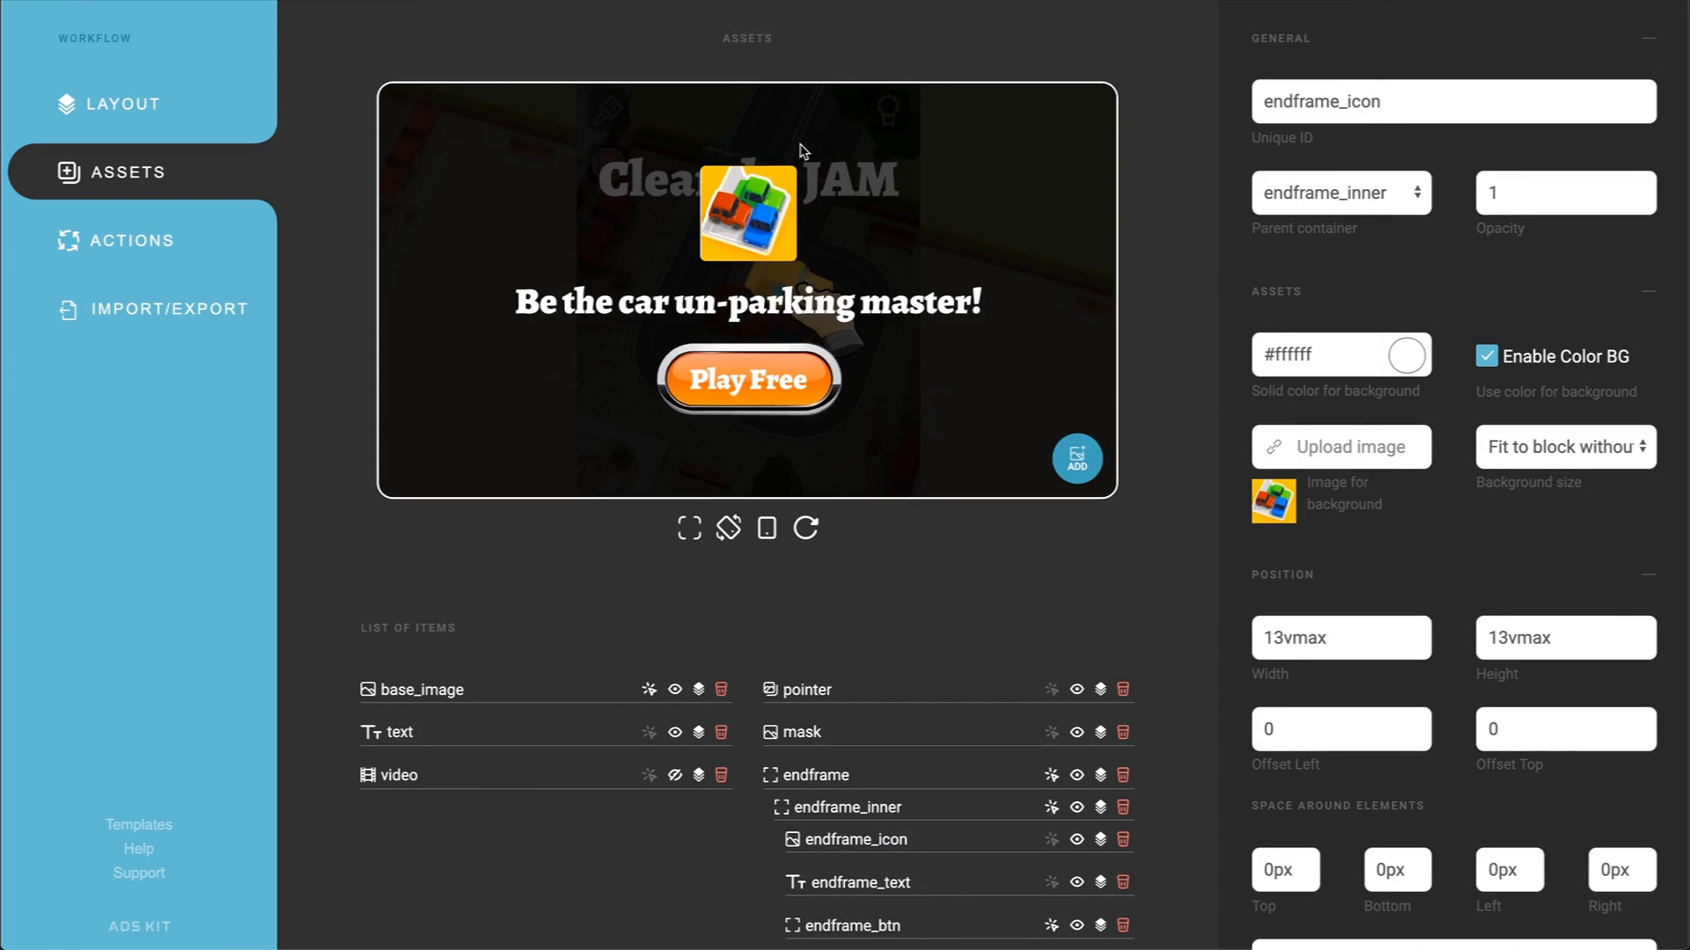
# Step: Give the endframe container a fadeInUp entrance animation and hide it by default
pyautogui.scroll(-4, 1344, 846)
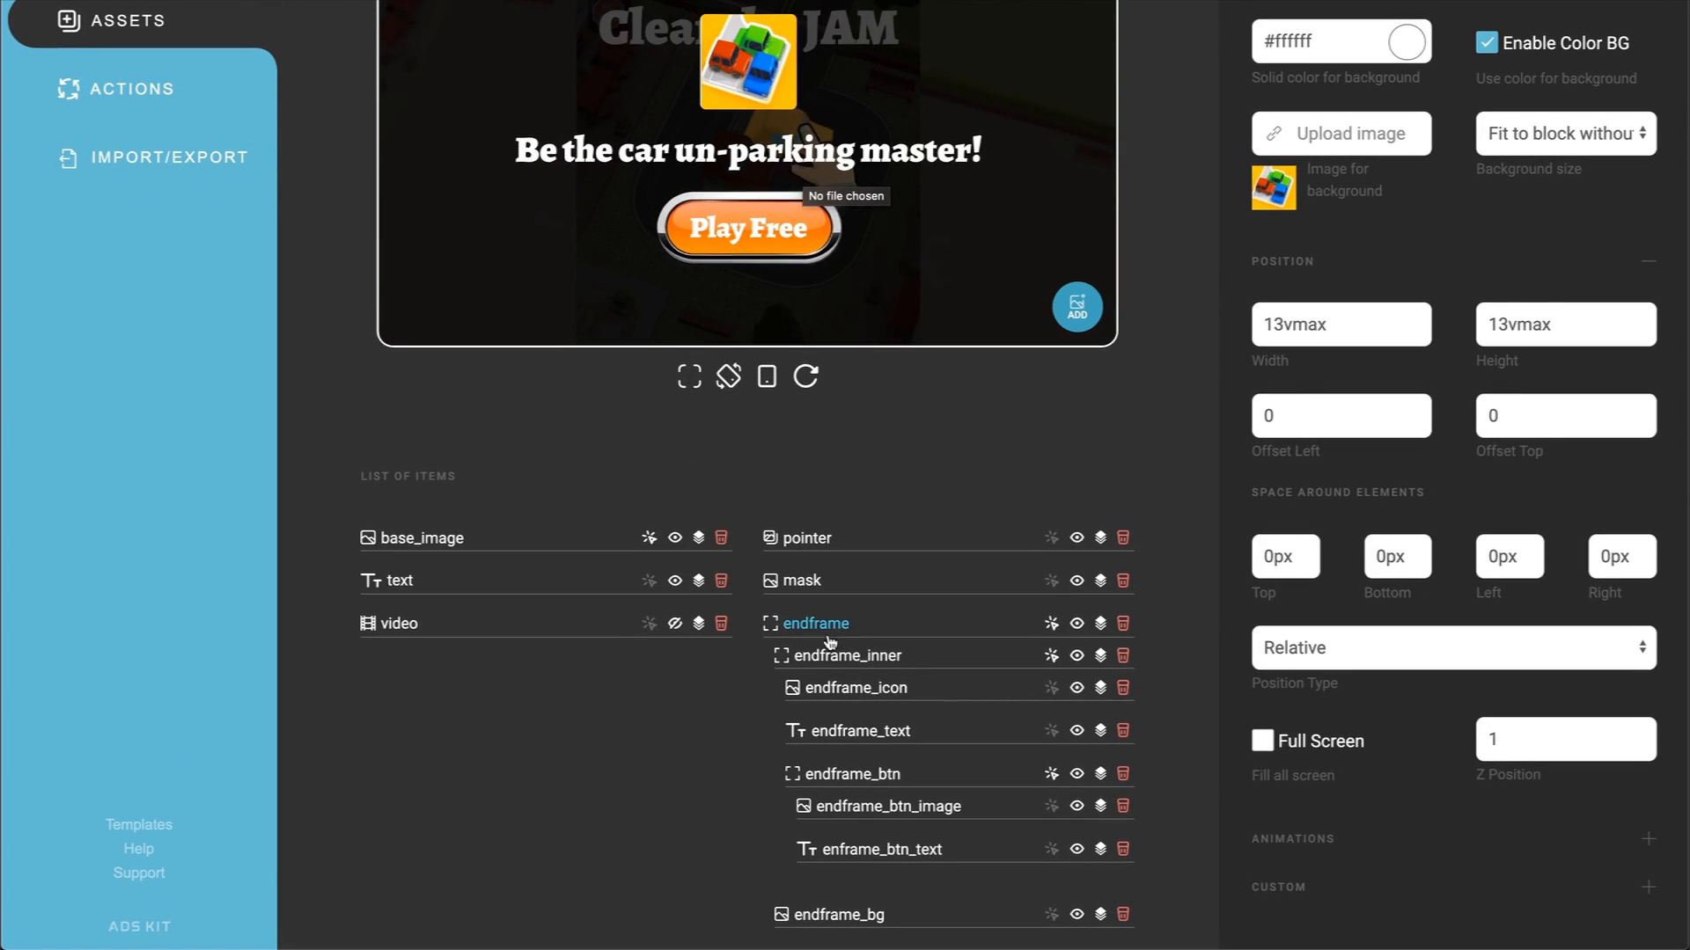
pyautogui.click(828, 629)
pyautogui.scroll(-2, 1371, 682)
pyautogui.click(1299, 841)
pyautogui.scroll(-3, 1299, 841)
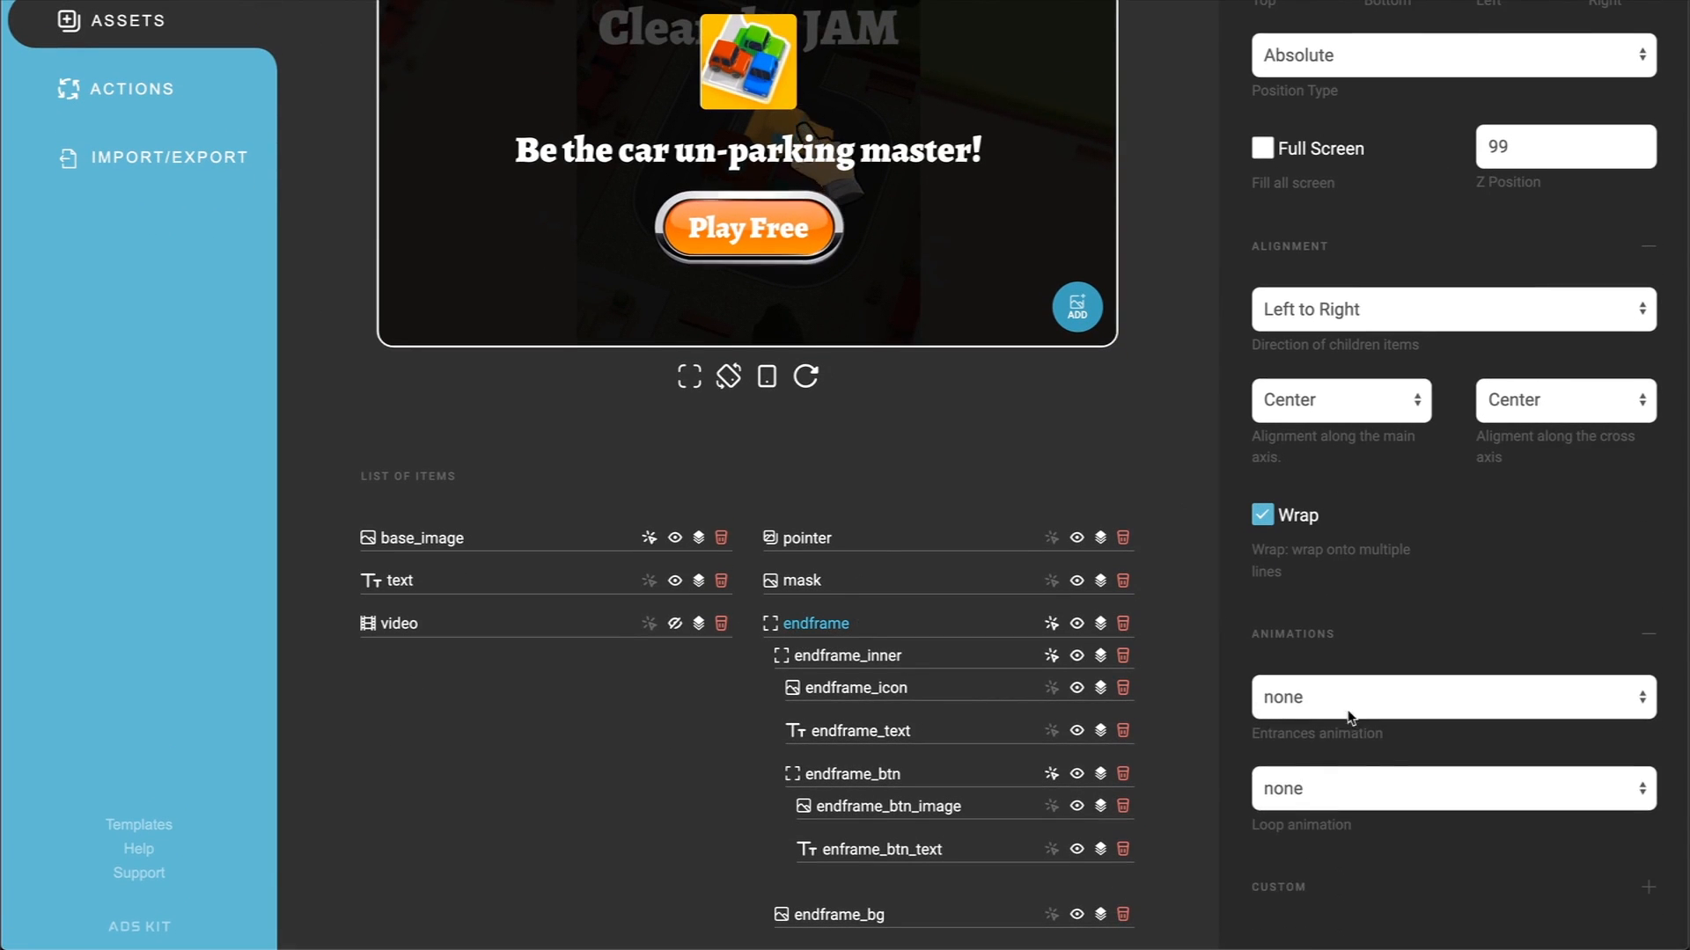
pyautogui.click(1346, 700)
pyautogui.scroll(-5, 1339, 803)
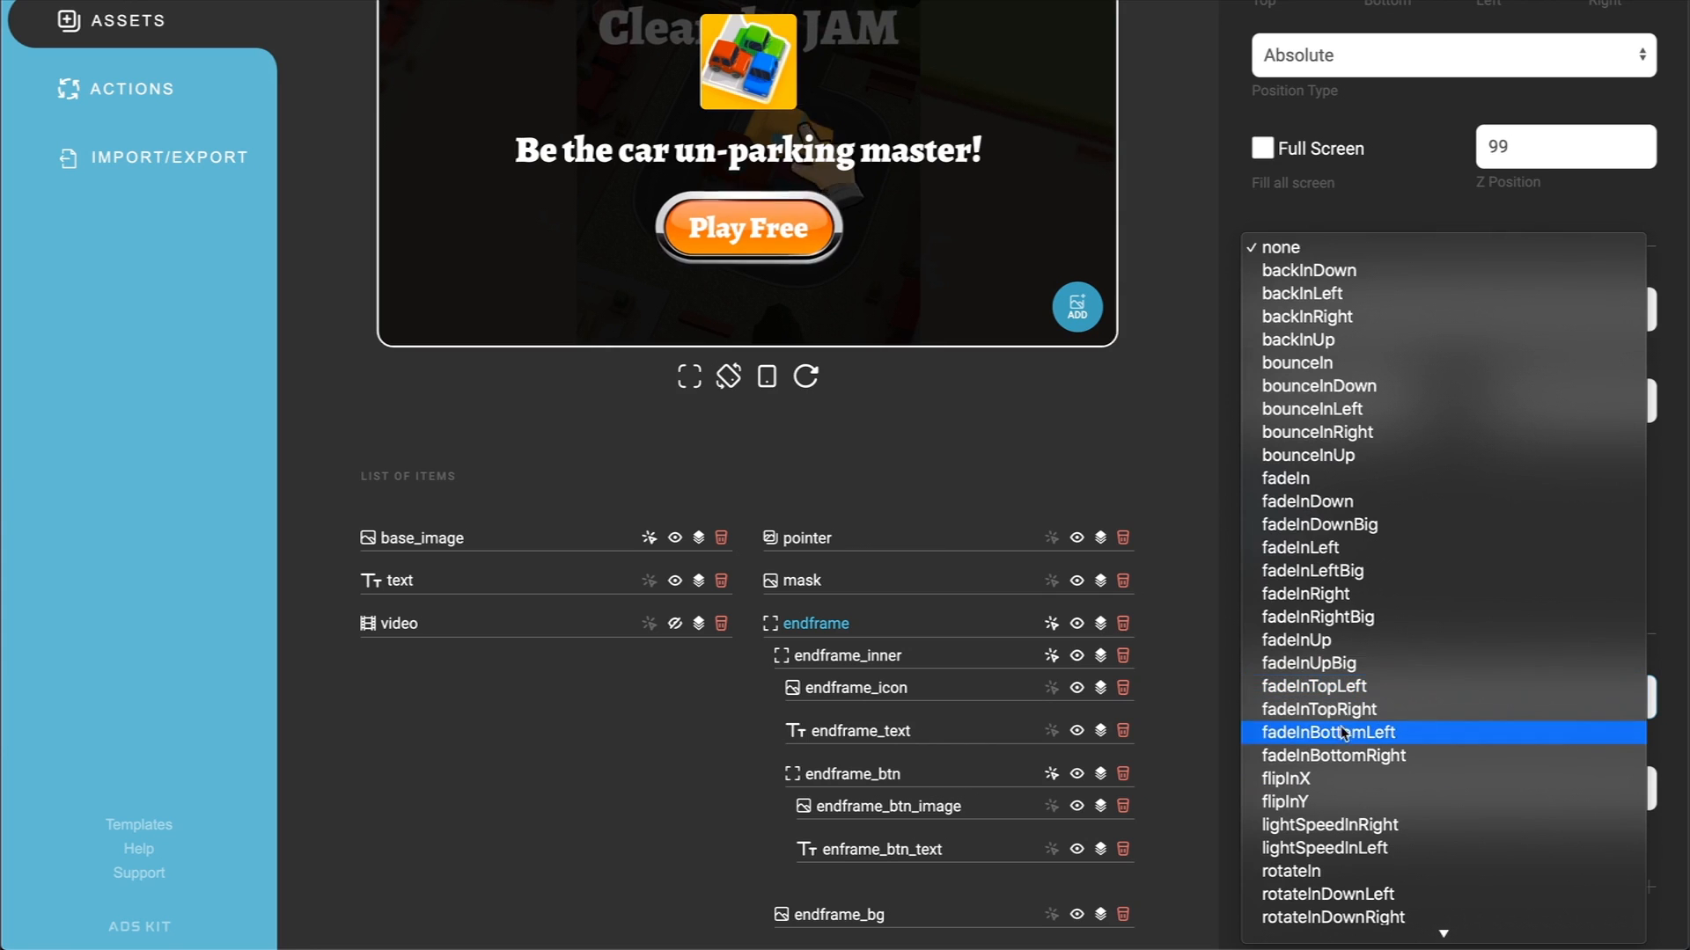
pyautogui.click(1329, 642)
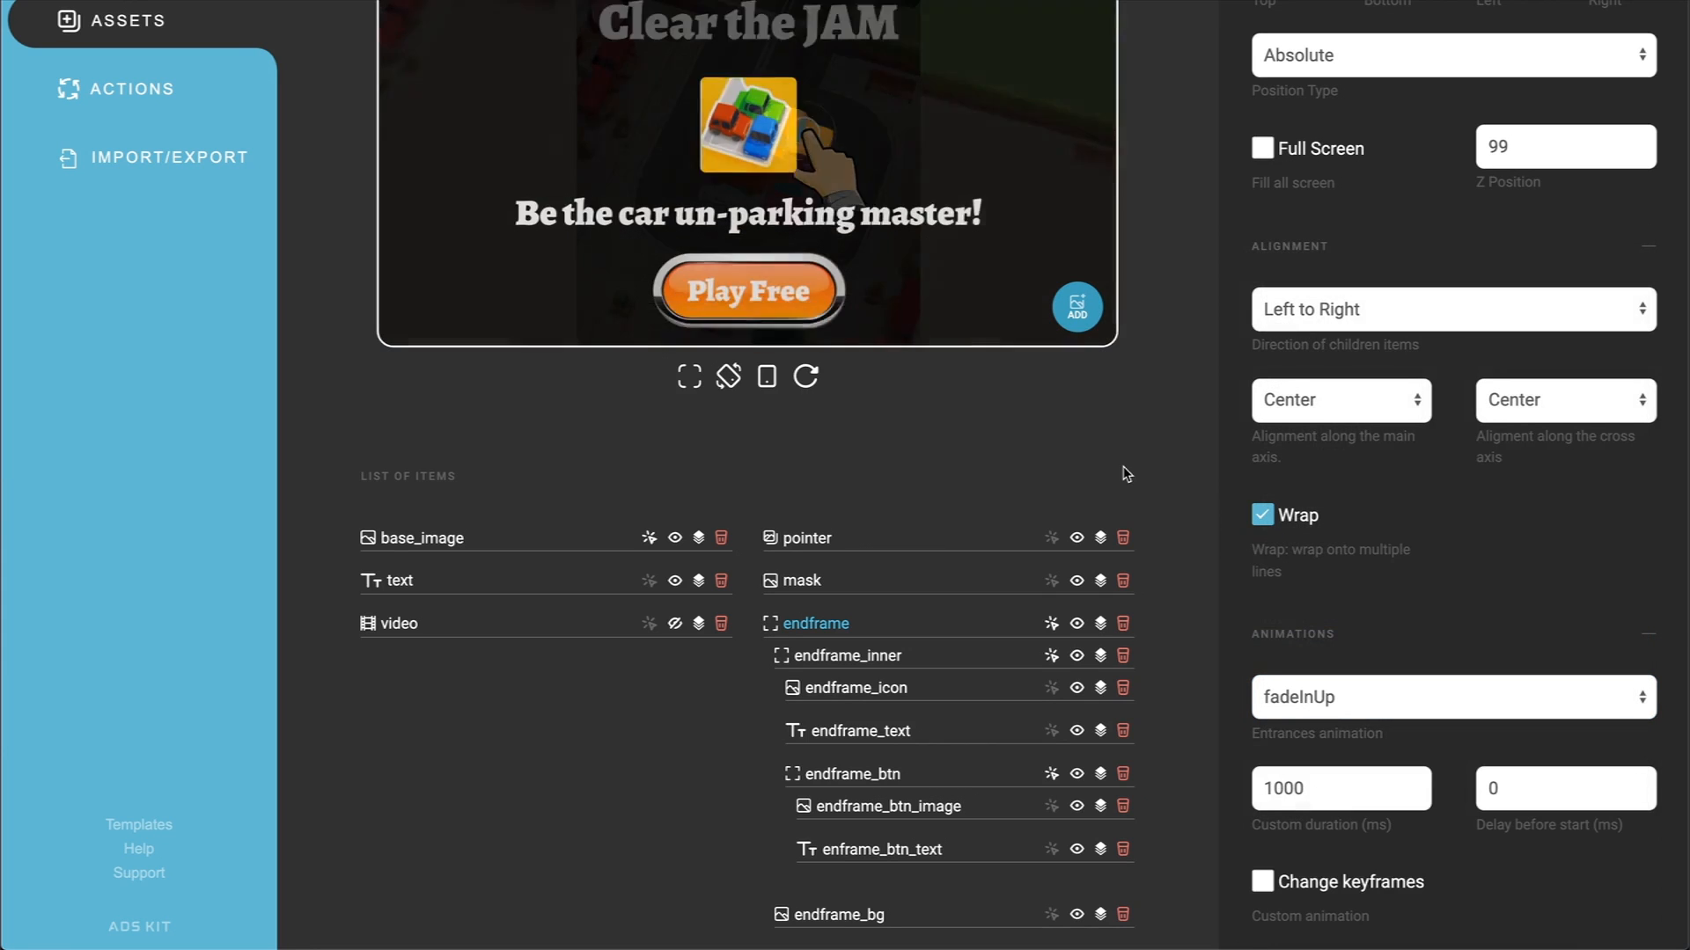
pyautogui.click(1076, 624)
# Step: Move the Open Link node lower in the action flow and add a 1000 ms Delay node beside the existing delay
pyautogui.scroll(3, 989, 578)
pyautogui.click(132, 241)
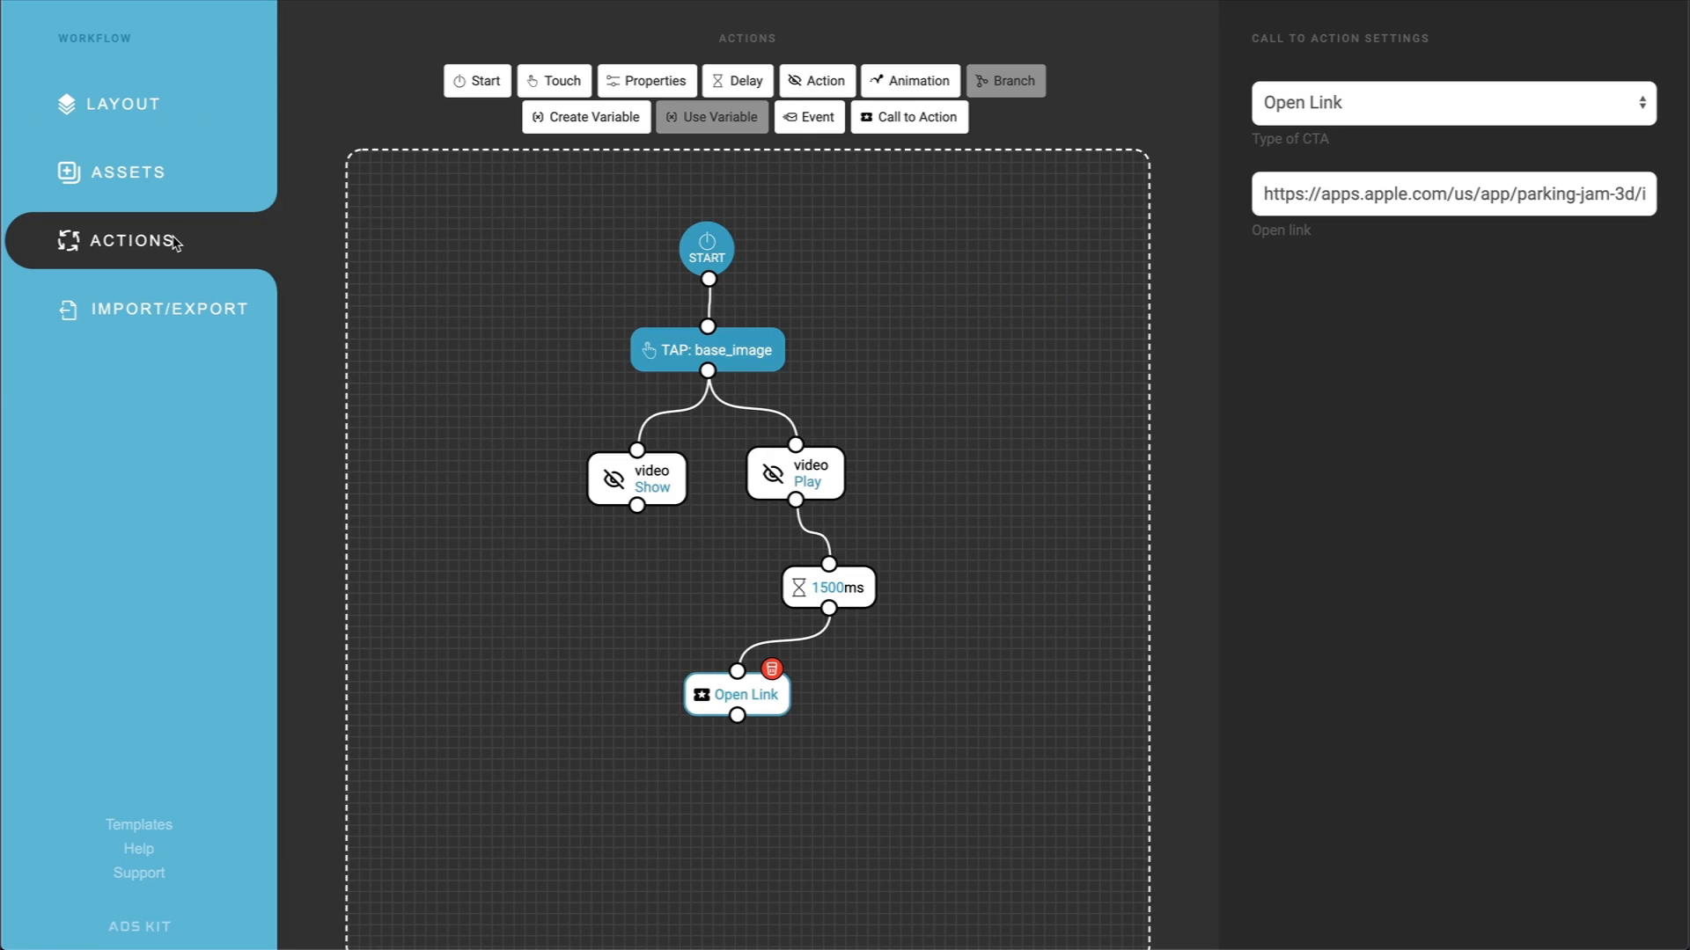
pyautogui.moveTo(767, 708); pyautogui.dragTo(739, 756)
pyautogui.moveTo(724, 94); pyautogui.dragTo(749, 598)
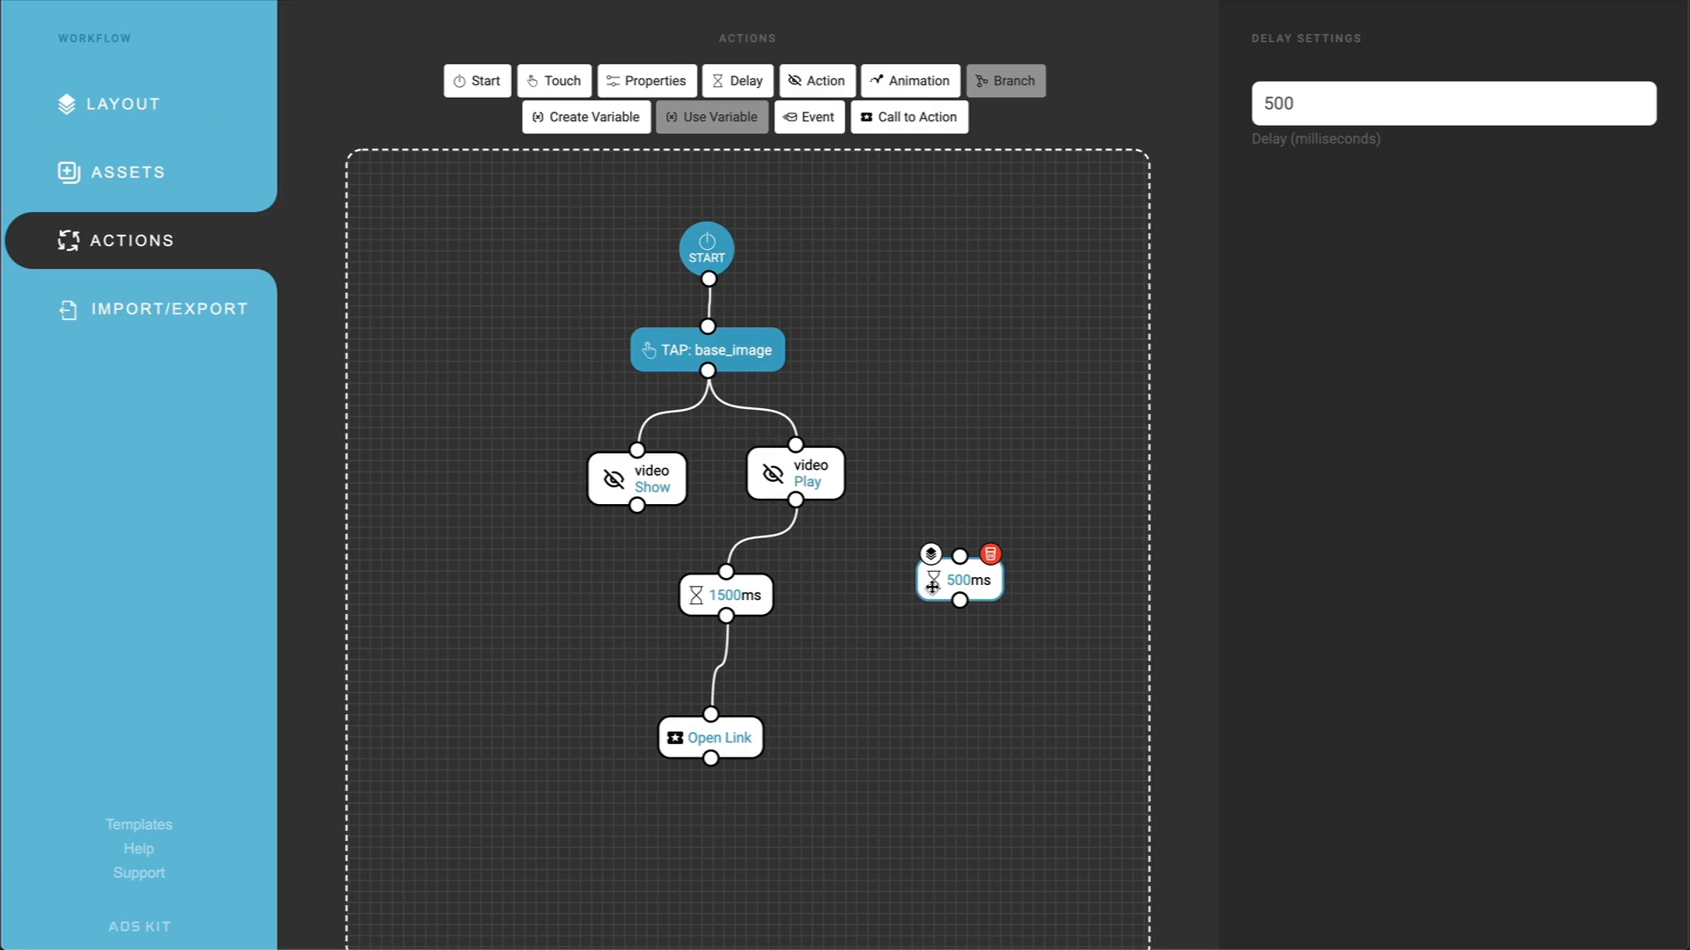
pyautogui.moveTo(968, 581); pyautogui.dragTo(908, 592)
pyautogui.click(1269, 103)
pyautogui.write('10')
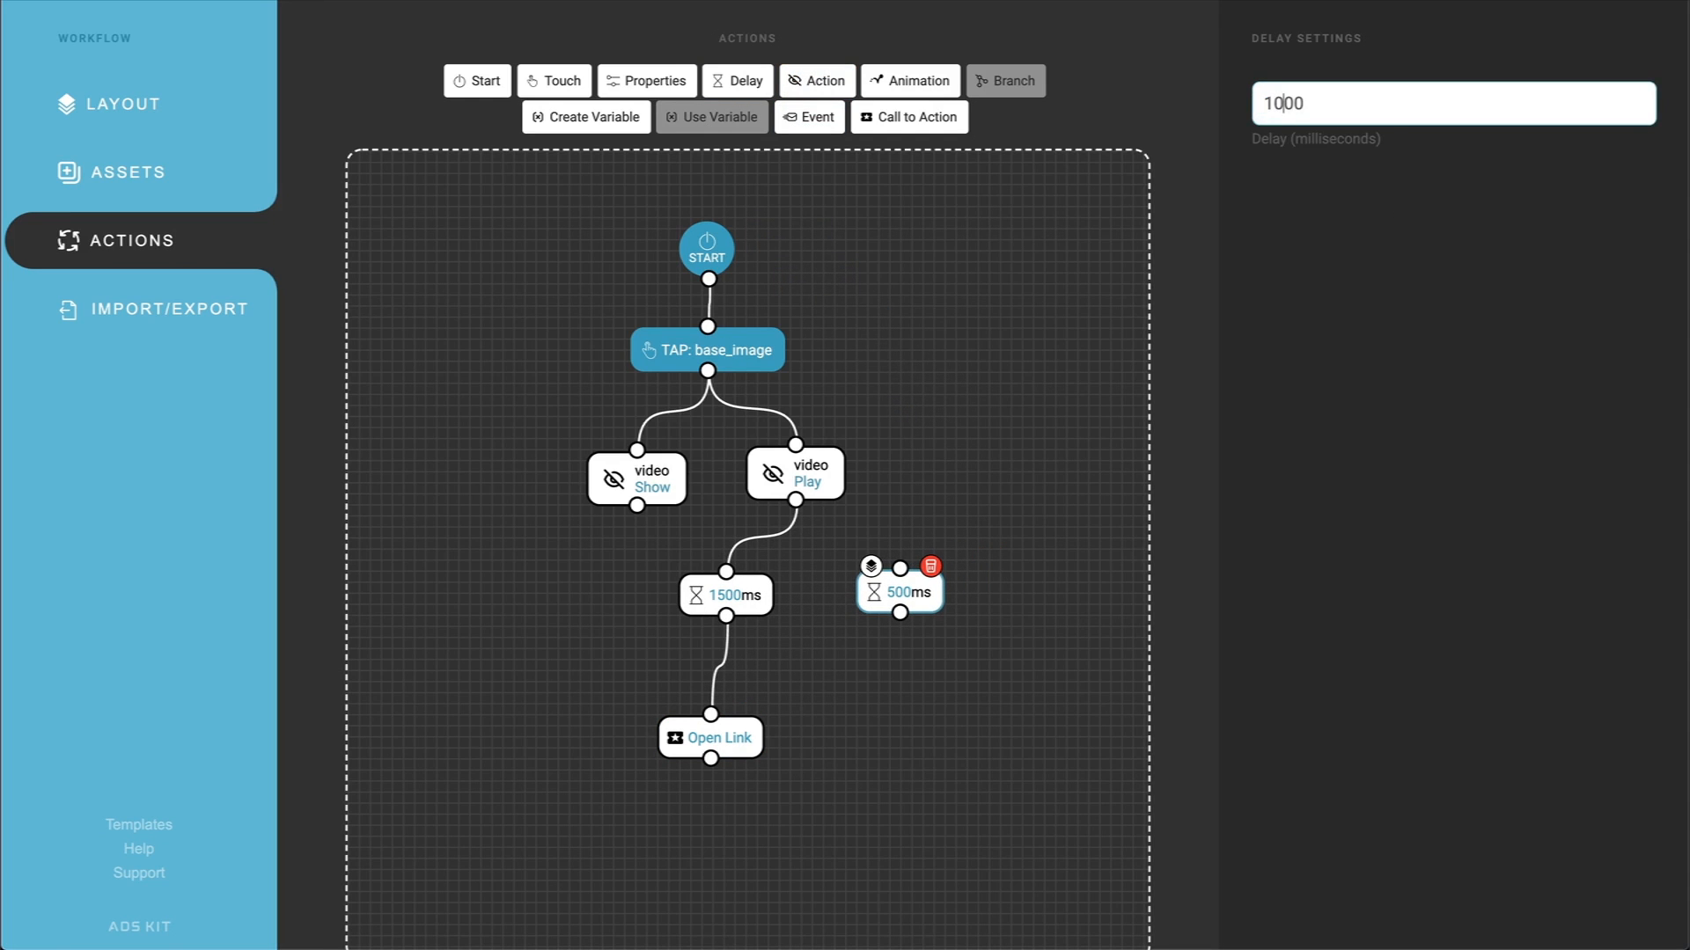
# Step: Add an Action node below the 1000 ms delay and target it at the endframe
pyautogui.moveTo(819, 80); pyautogui.dragTo(910, 751)
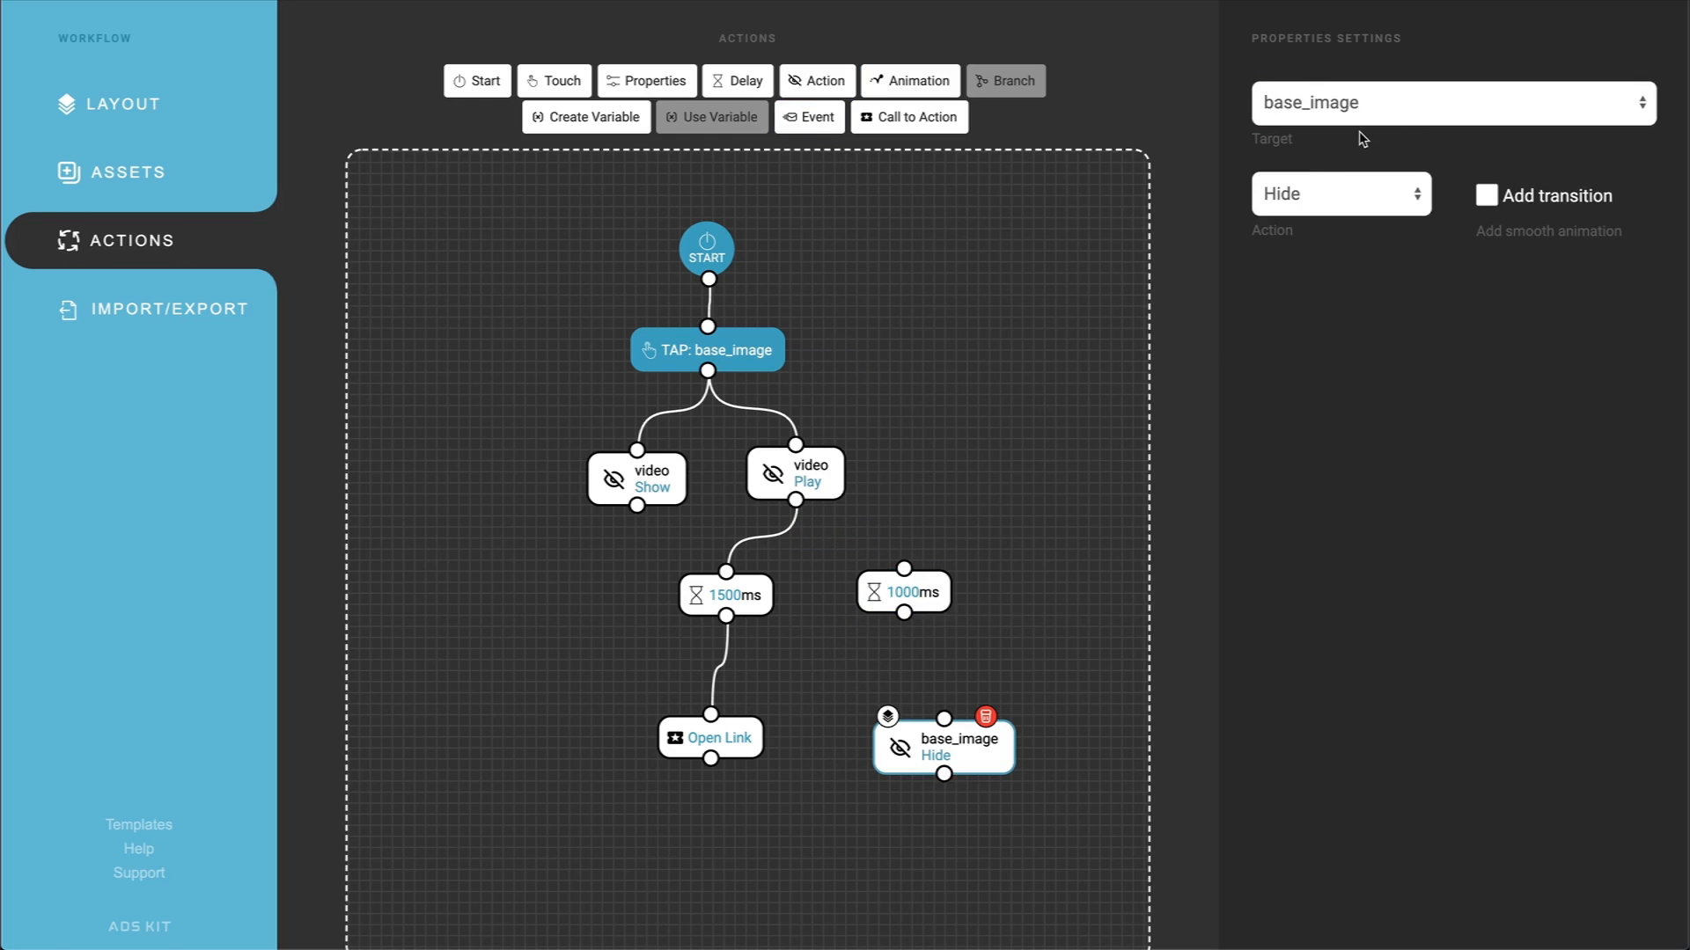
pyautogui.click(1373, 106)
pyautogui.click(1324, 227)
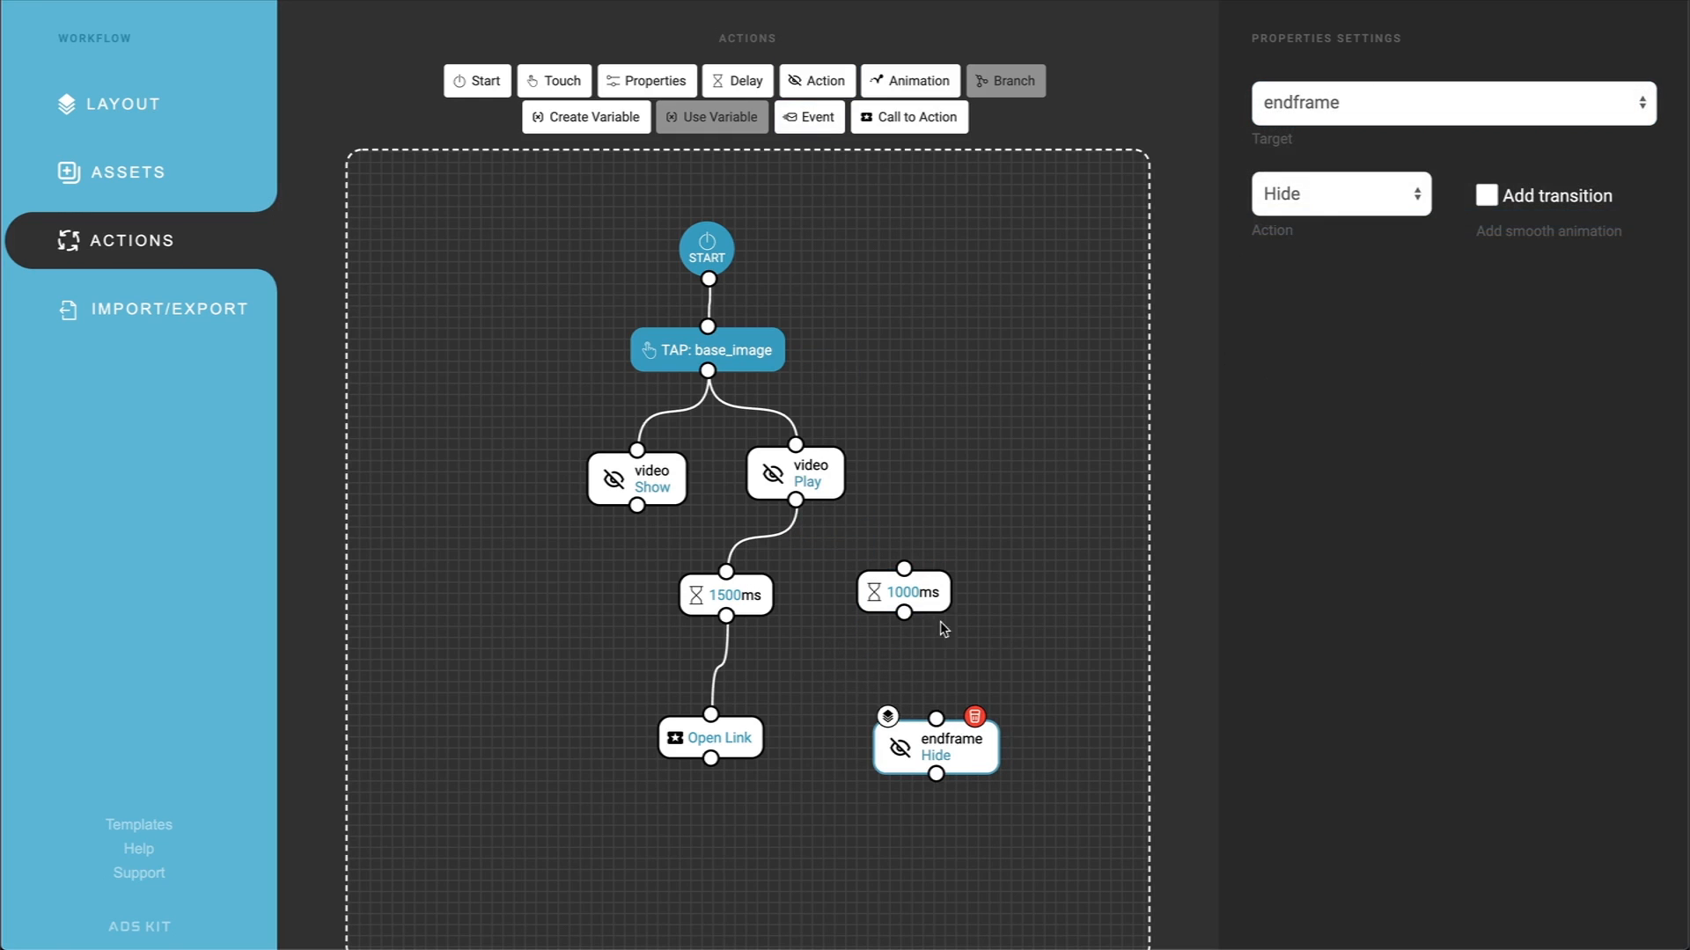
# Step: Connect video Play to the 1000 ms delay and that delay to the endframe node, and set the node's action to Show
pyautogui.moveTo(904, 613); pyautogui.dragTo(934, 723)
pyautogui.moveTo(797, 501); pyautogui.dragTo(881, 597)
pyautogui.moveTo(979, 750); pyautogui.dragTo(891, 726)
pyautogui.click(1341, 194)
pyautogui.click(1329, 215)
# Step: Set the delay before the Open Link node to 2500 ms and return to the asset list
pyautogui.click(726, 595)
pyautogui.doubleClick(1283, 103)
pyautogui.write('2500')
pyautogui.click(168, 173)
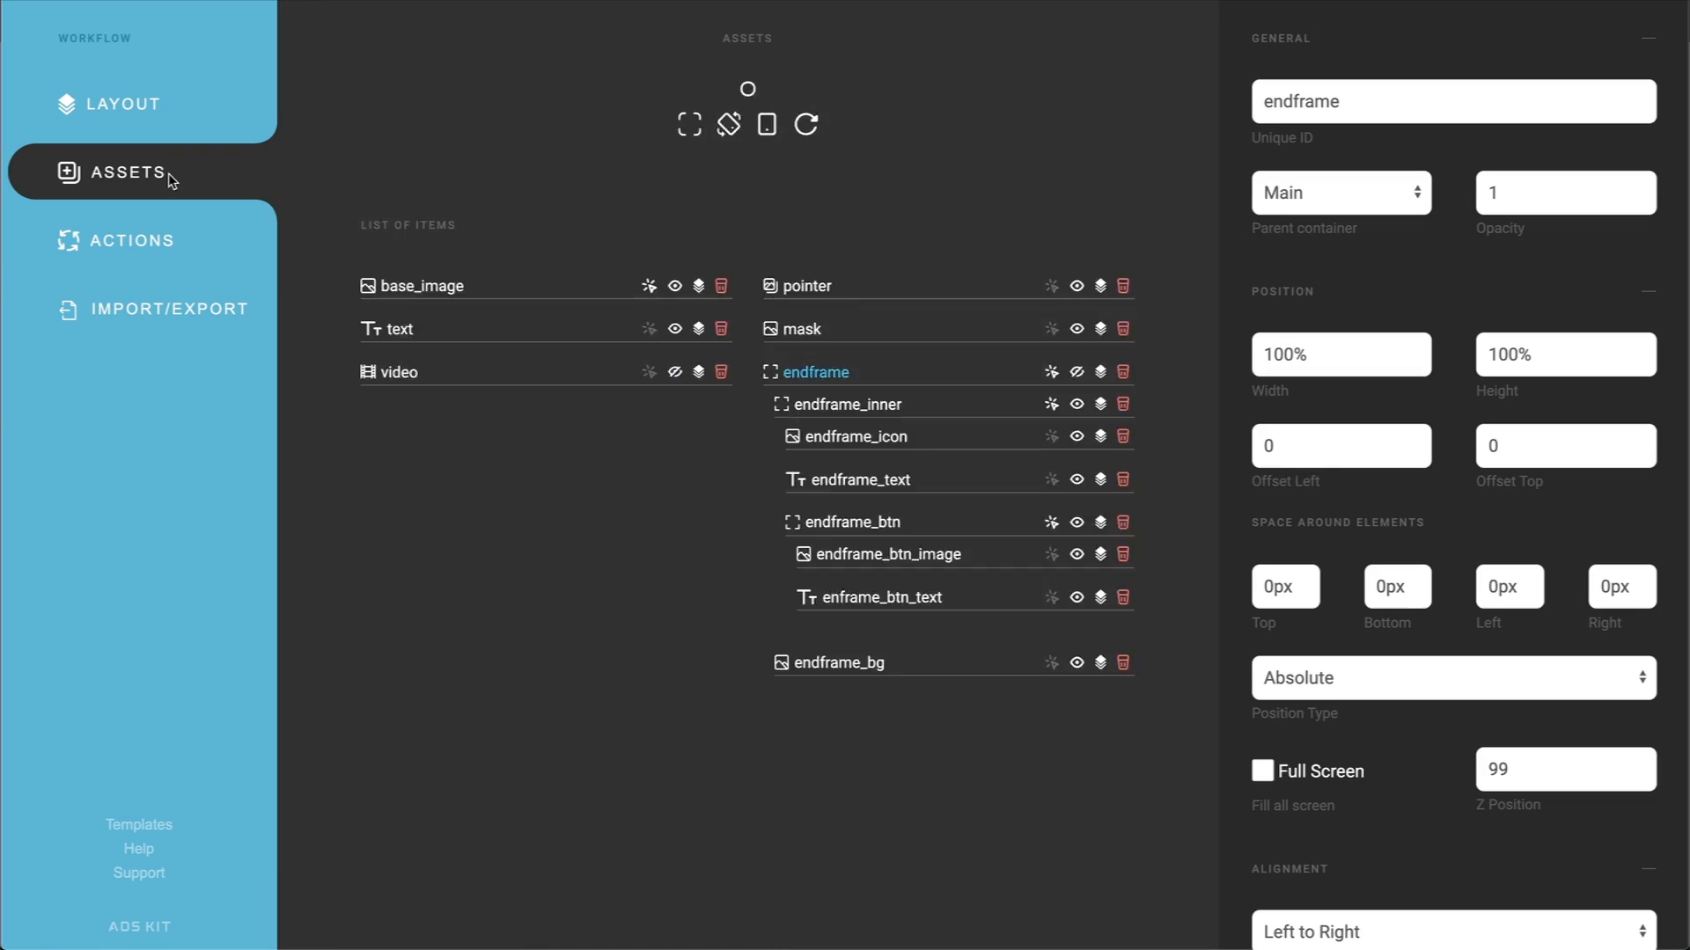